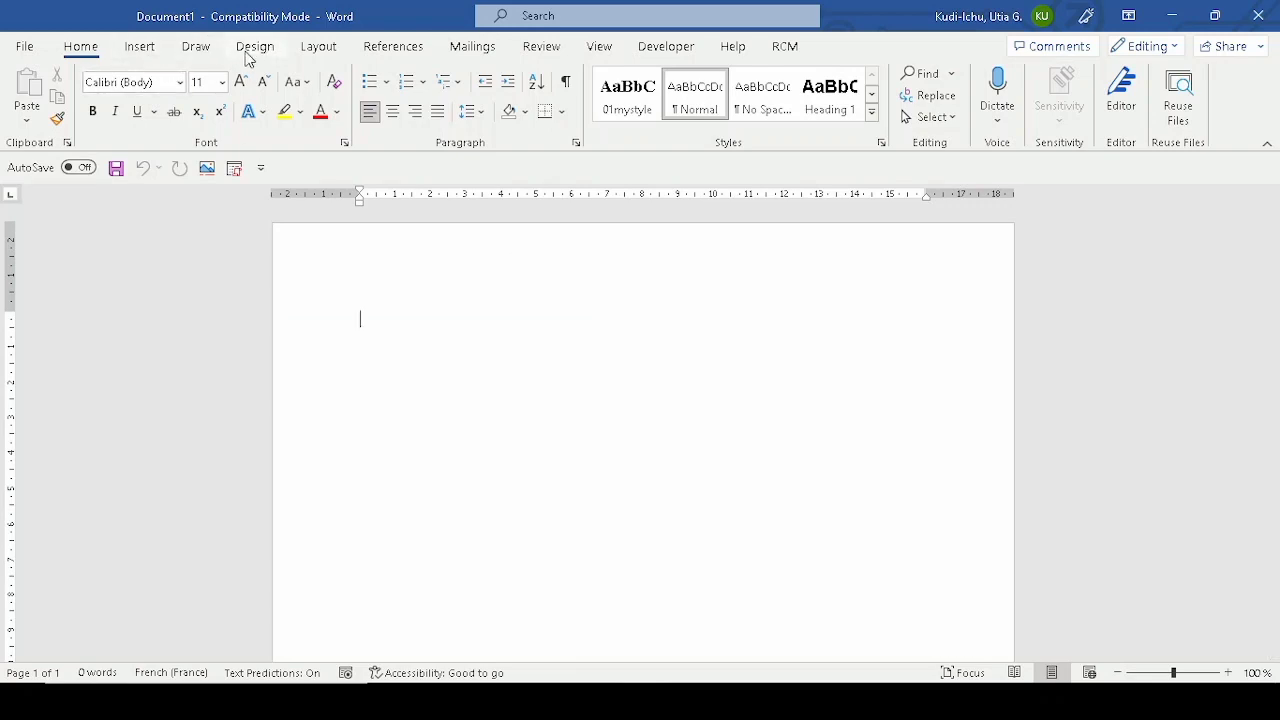
# Set up the page as A4 in landscape orientation with Narrow margins
pyautogui.click(318, 47)
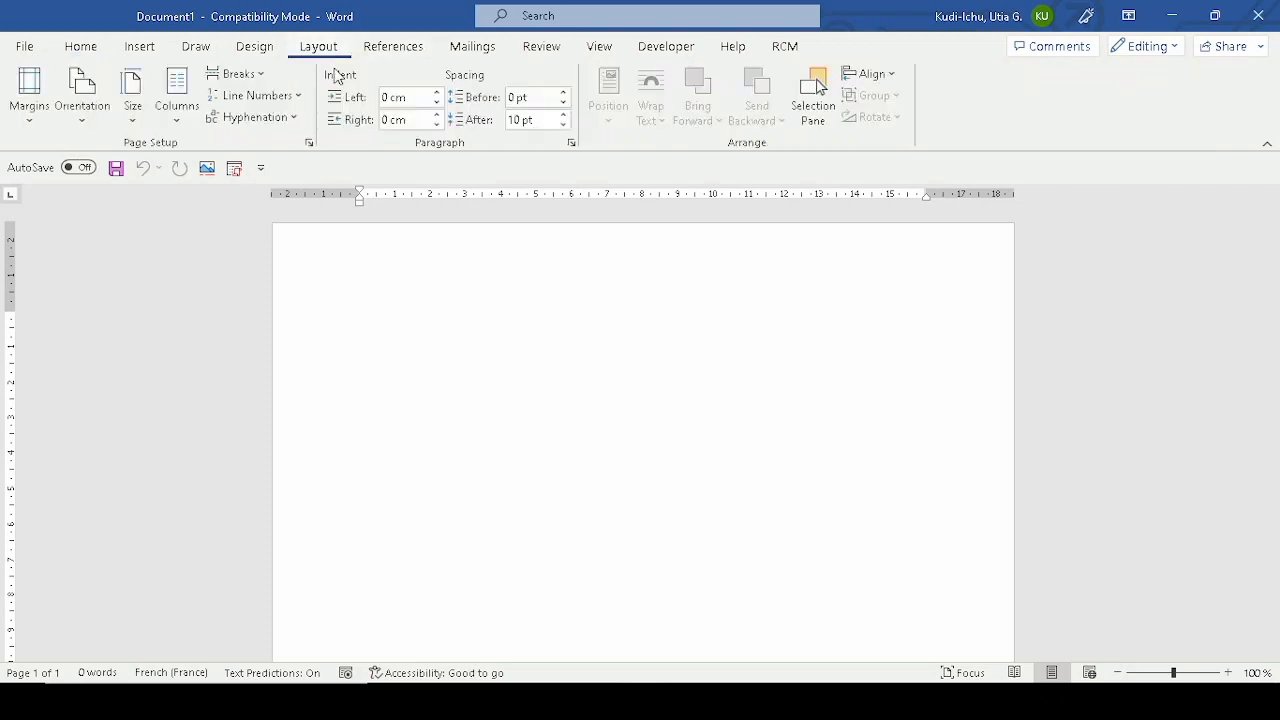
pyautogui.click(130, 120)
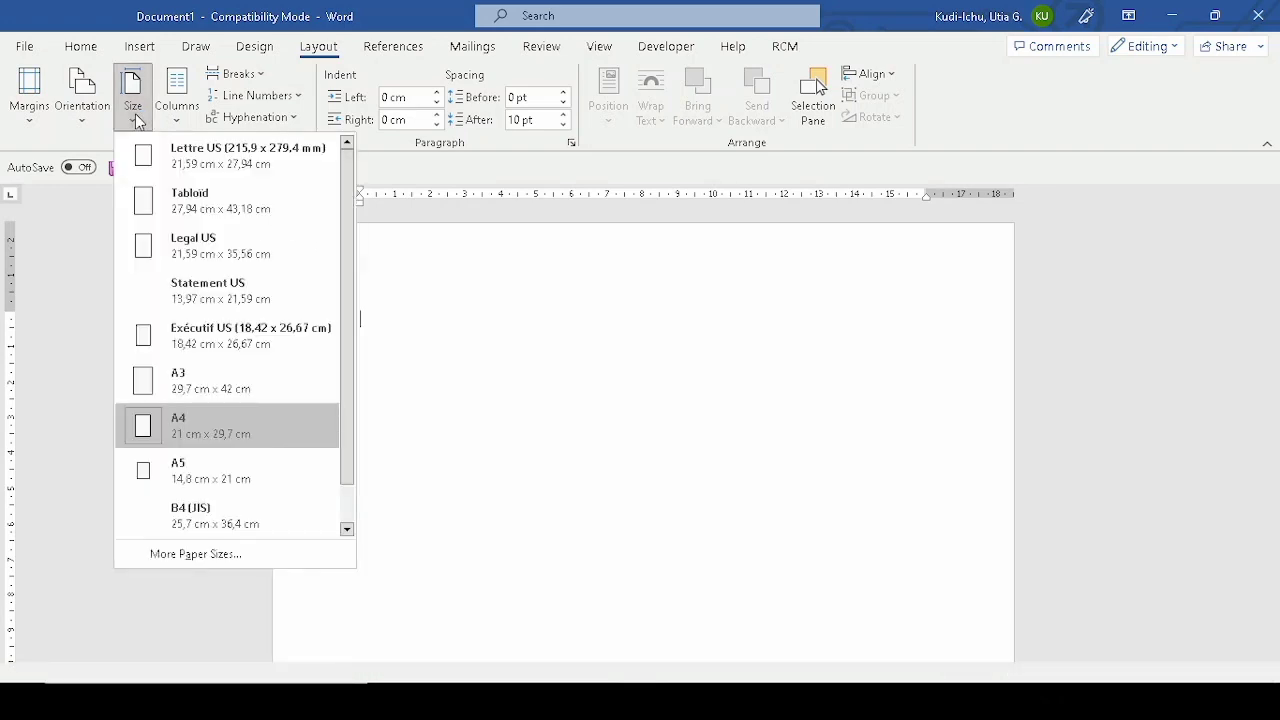
pyautogui.click(168, 434)
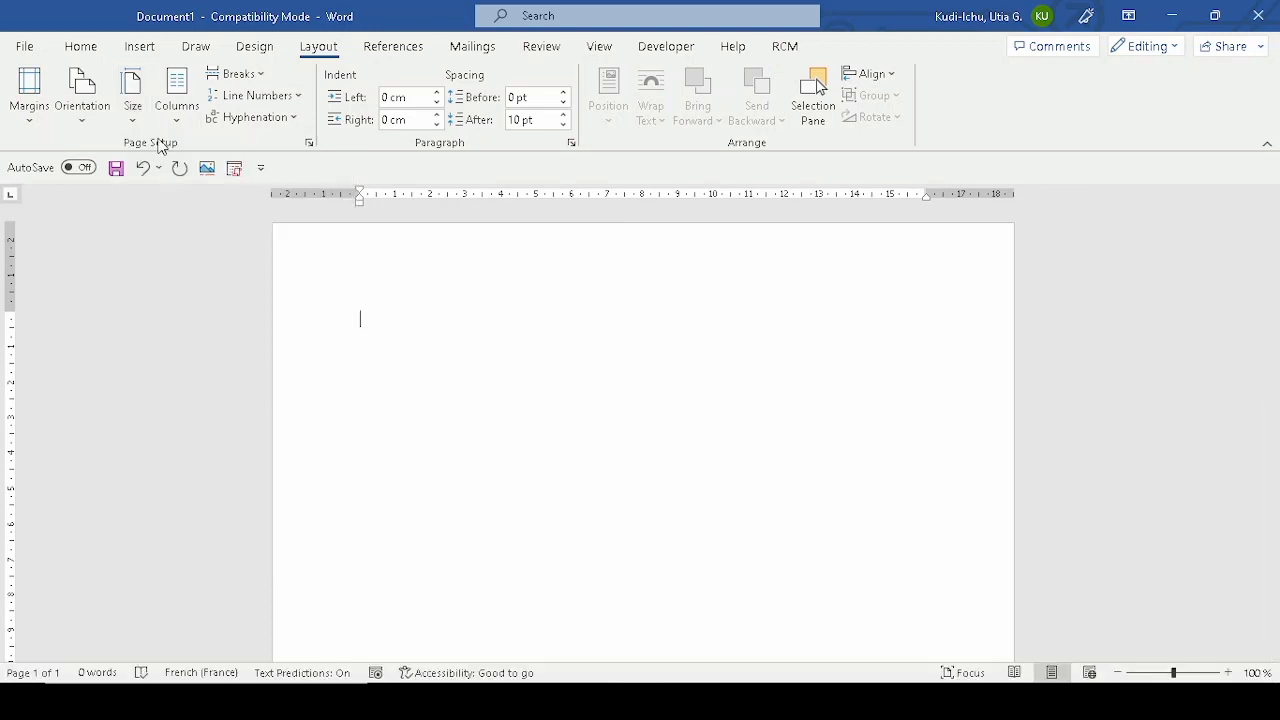
pyautogui.click(95, 118)
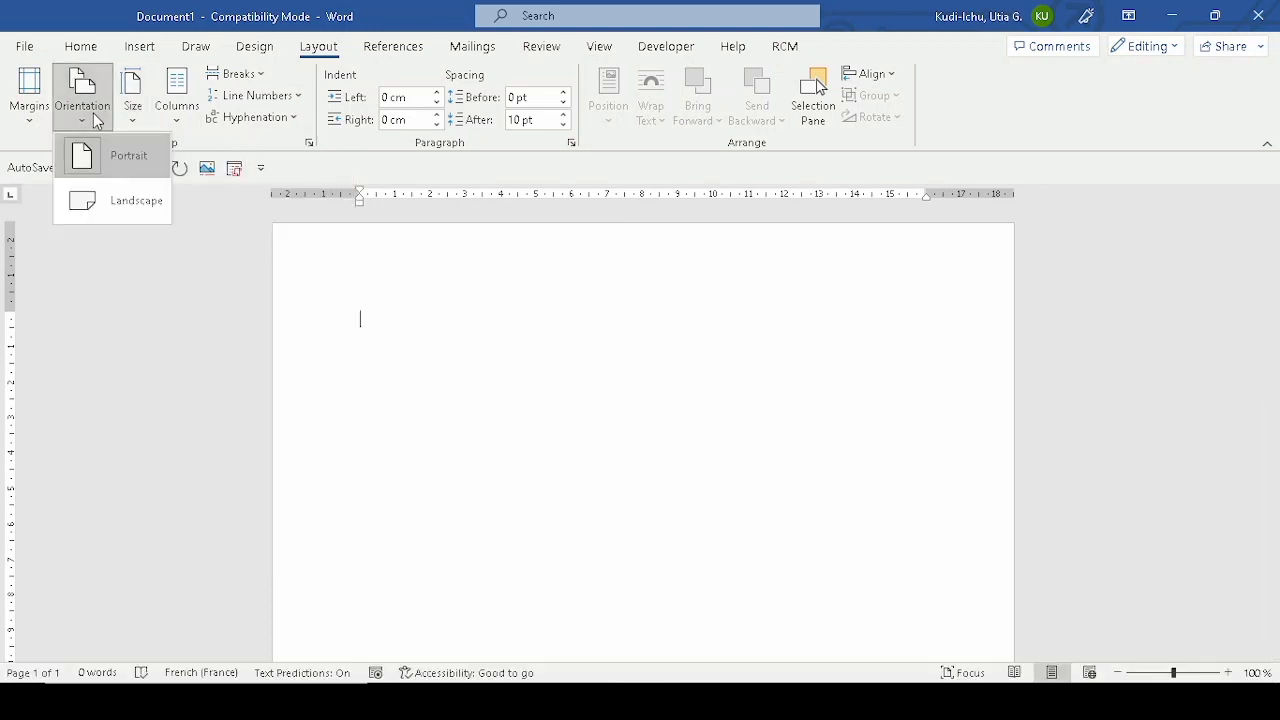
pyautogui.click(101, 207)
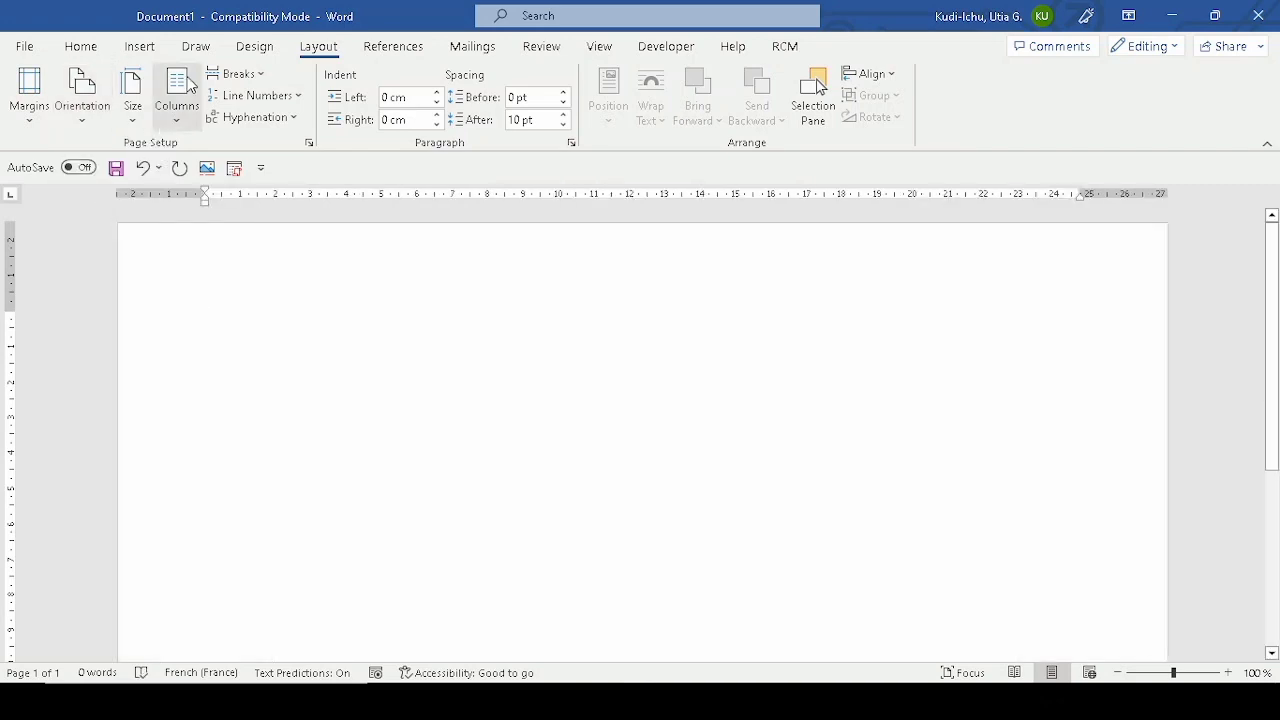
pyautogui.click(30, 100)
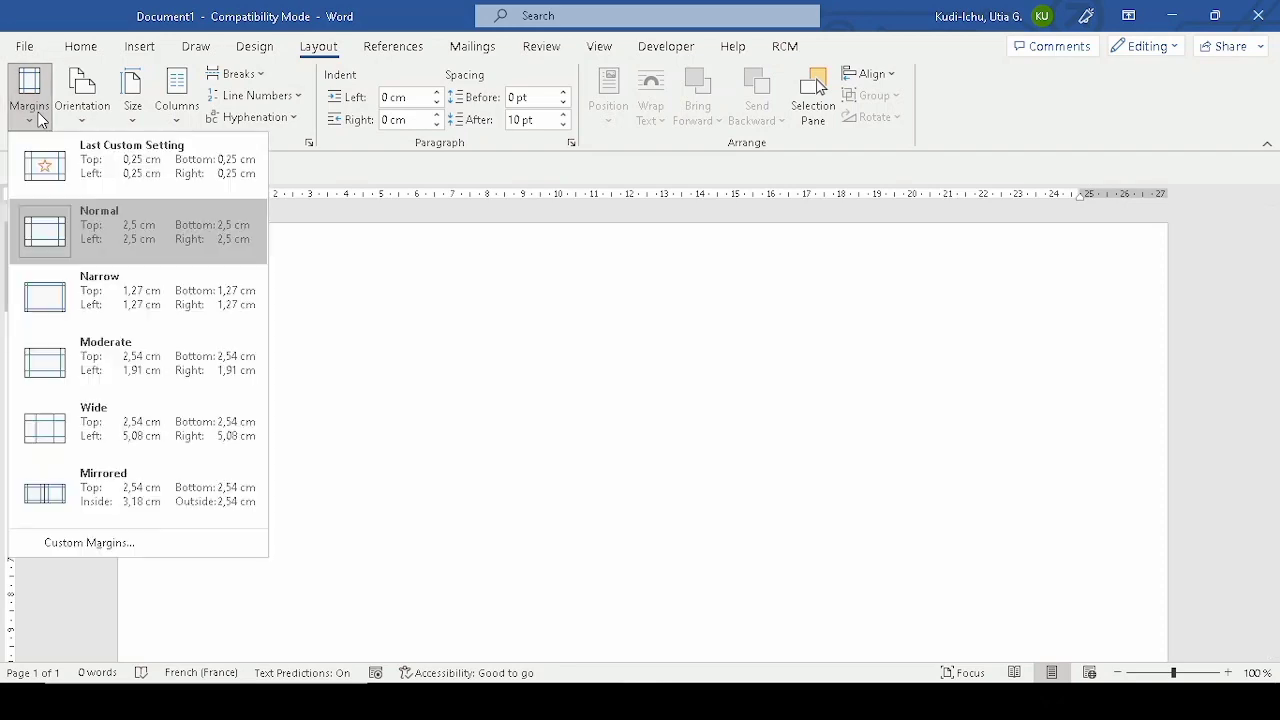
pyautogui.click(105, 293)
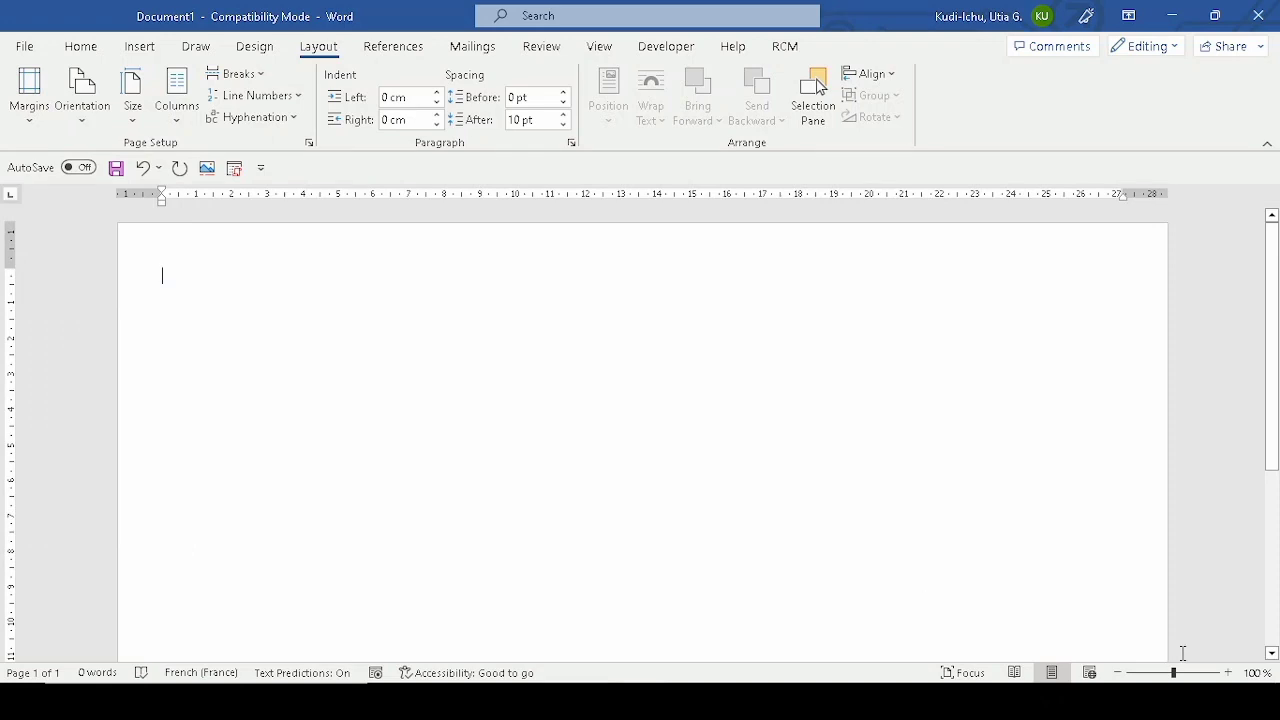
# Draw a rectangle about 27.9 cm wide and 19.2 cm high that nearly fills the page
pyautogui.keyDown('ctrl'); pyautogui.scroll(-5, 1235, 436); pyautogui.keyUp('ctrl')
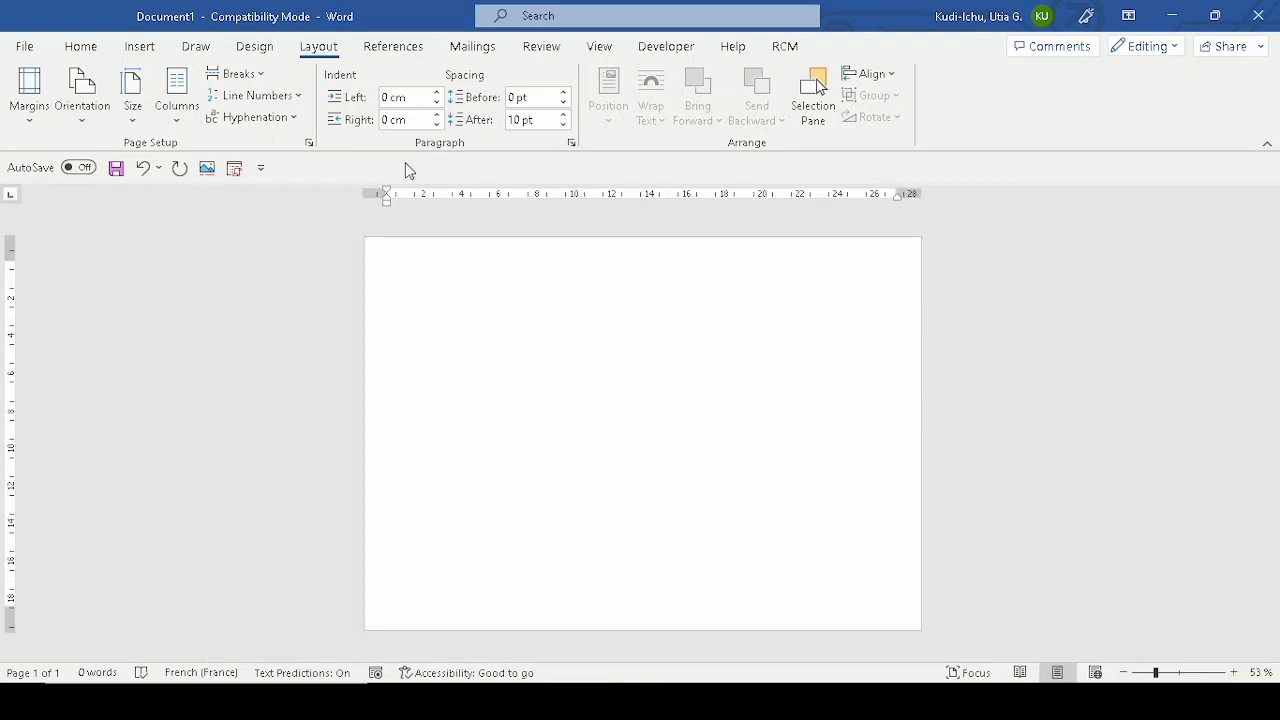
pyautogui.click(139, 49)
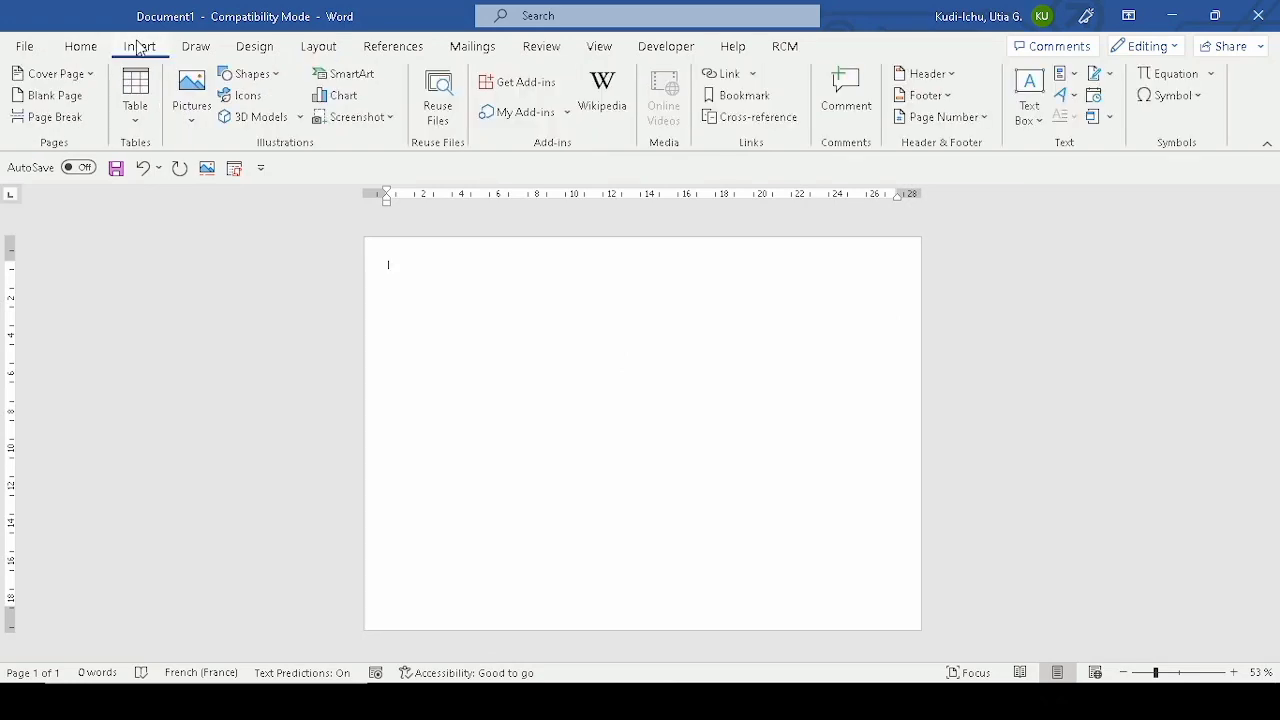
pyautogui.click(276, 79)
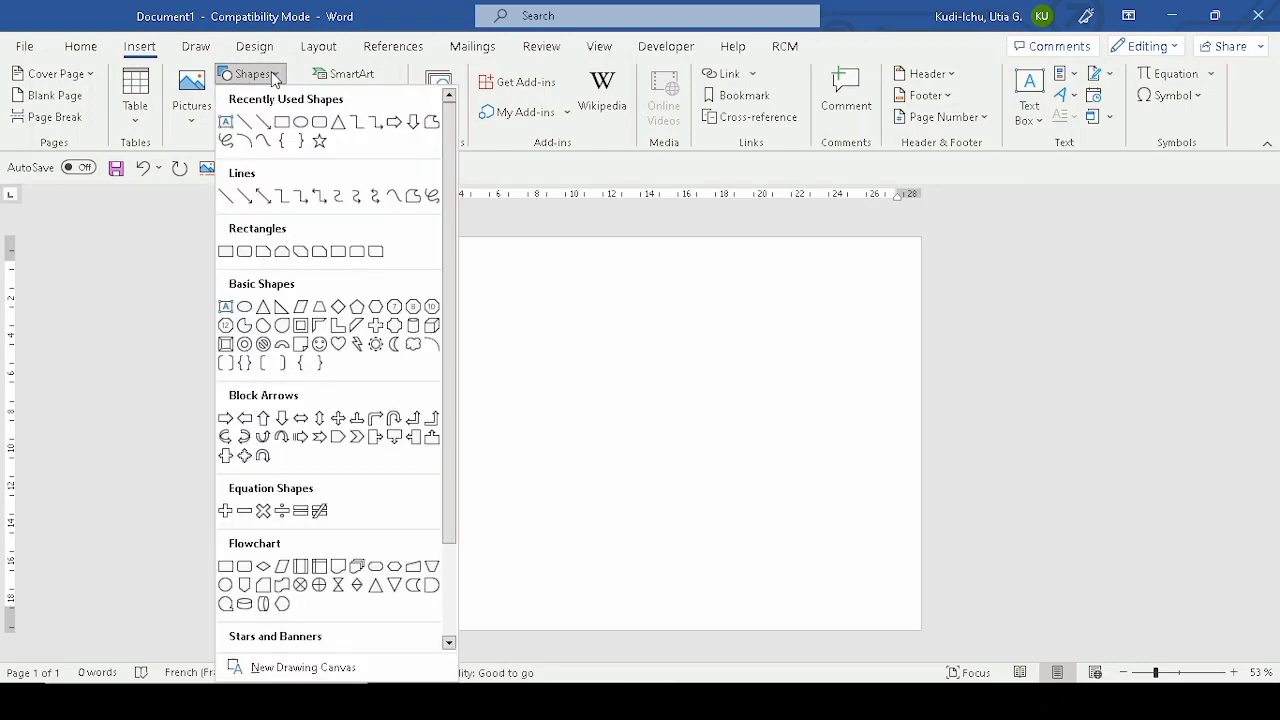
pyautogui.click(282, 121)
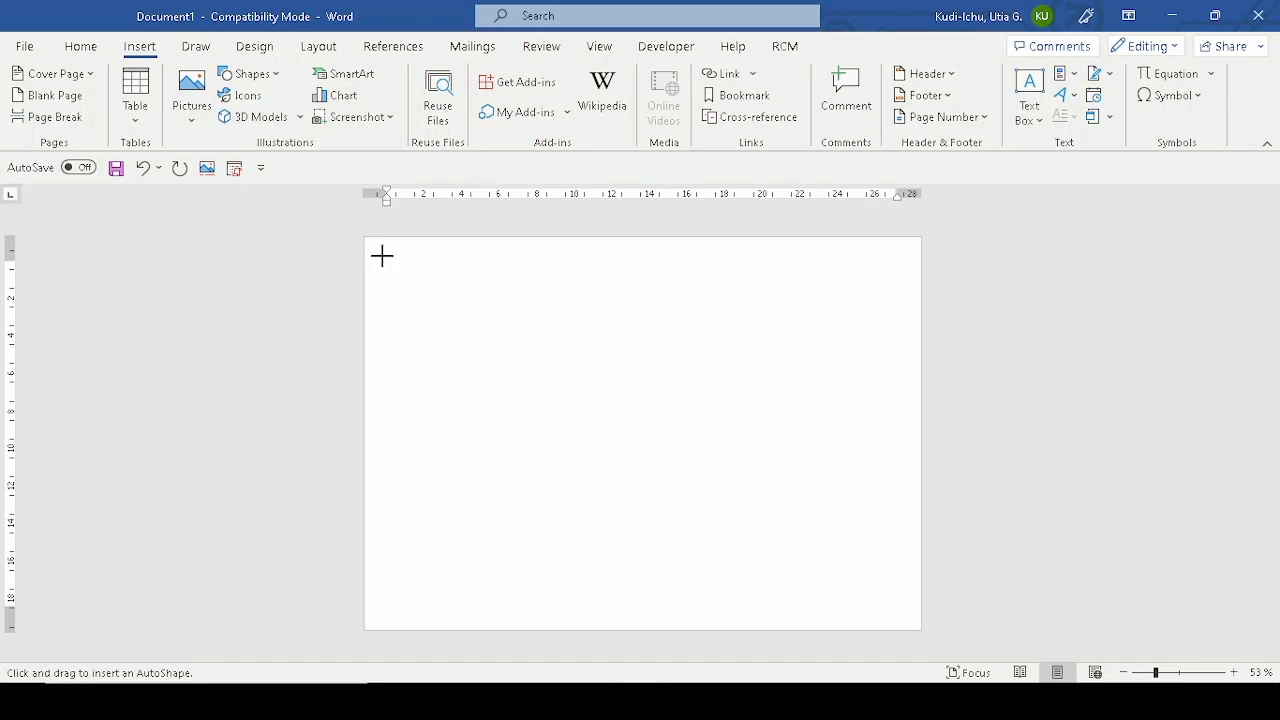
pyautogui.moveTo(382, 256); pyautogui.dragTo(907, 617)
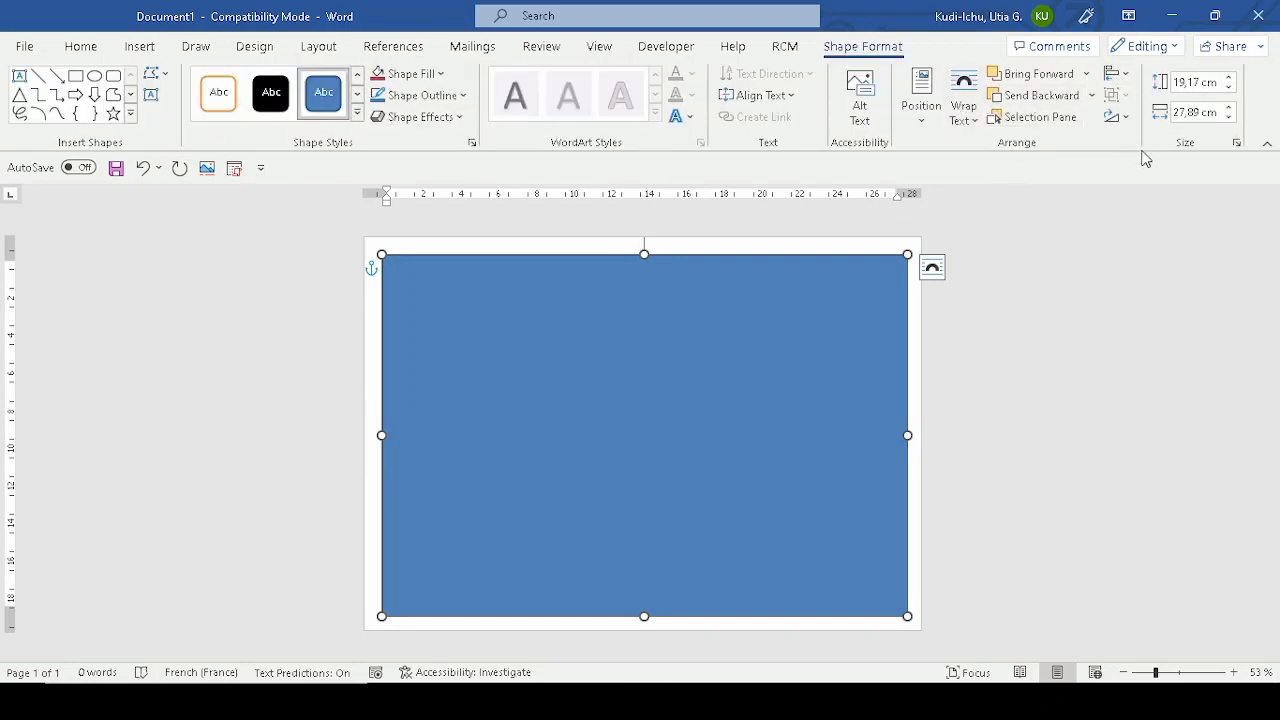
# Align the large rectangle to the horizontal center and vertical middle of the margins
pyautogui.click(1122, 80)
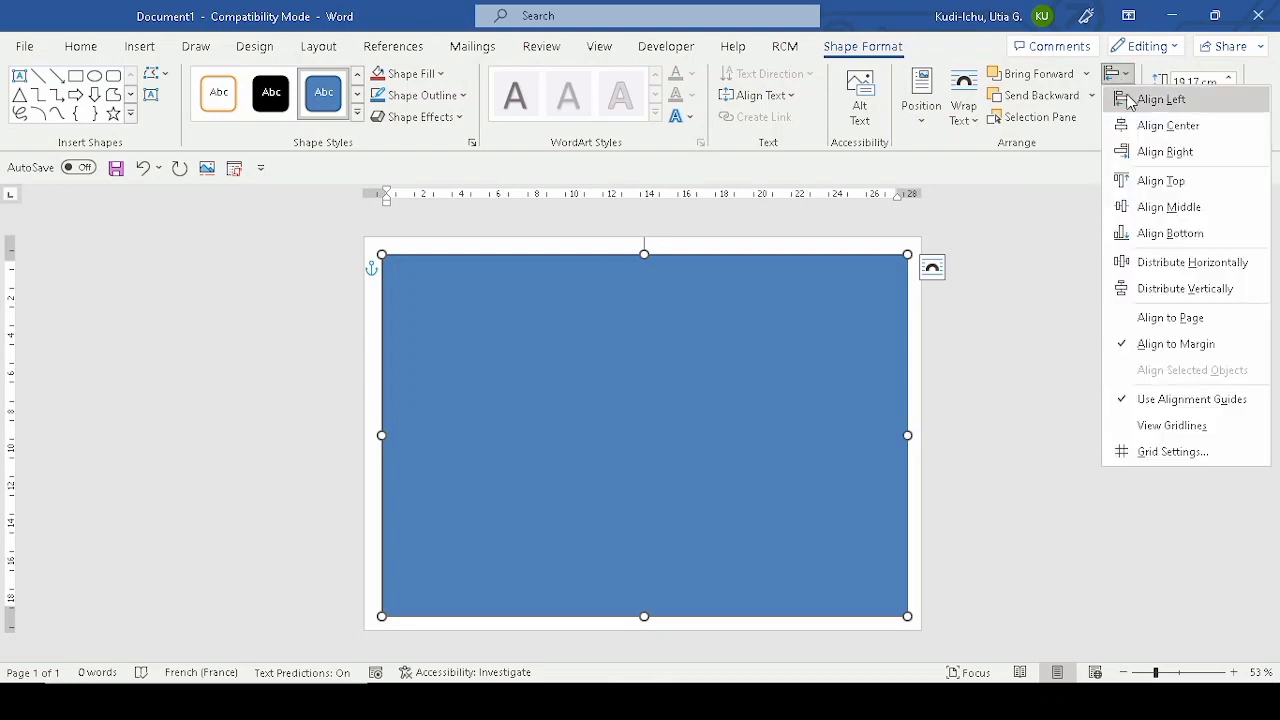
pyautogui.click(1160, 126)
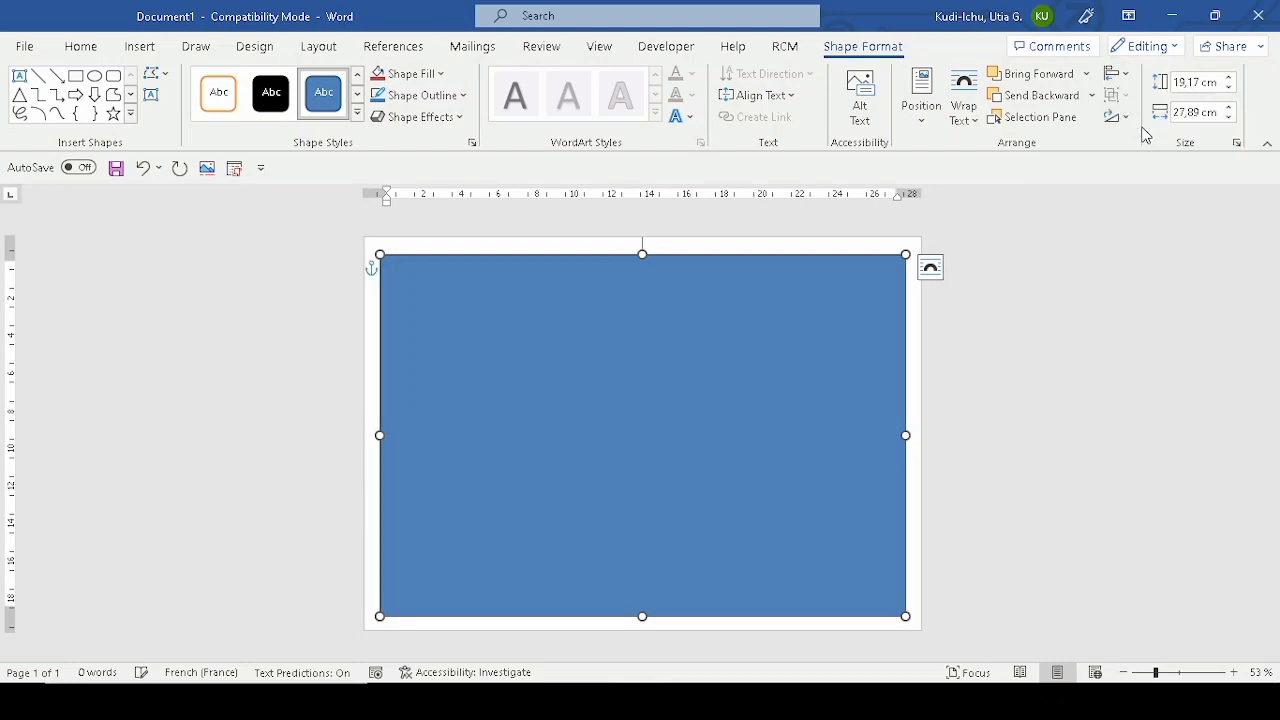
pyautogui.click(1125, 78)
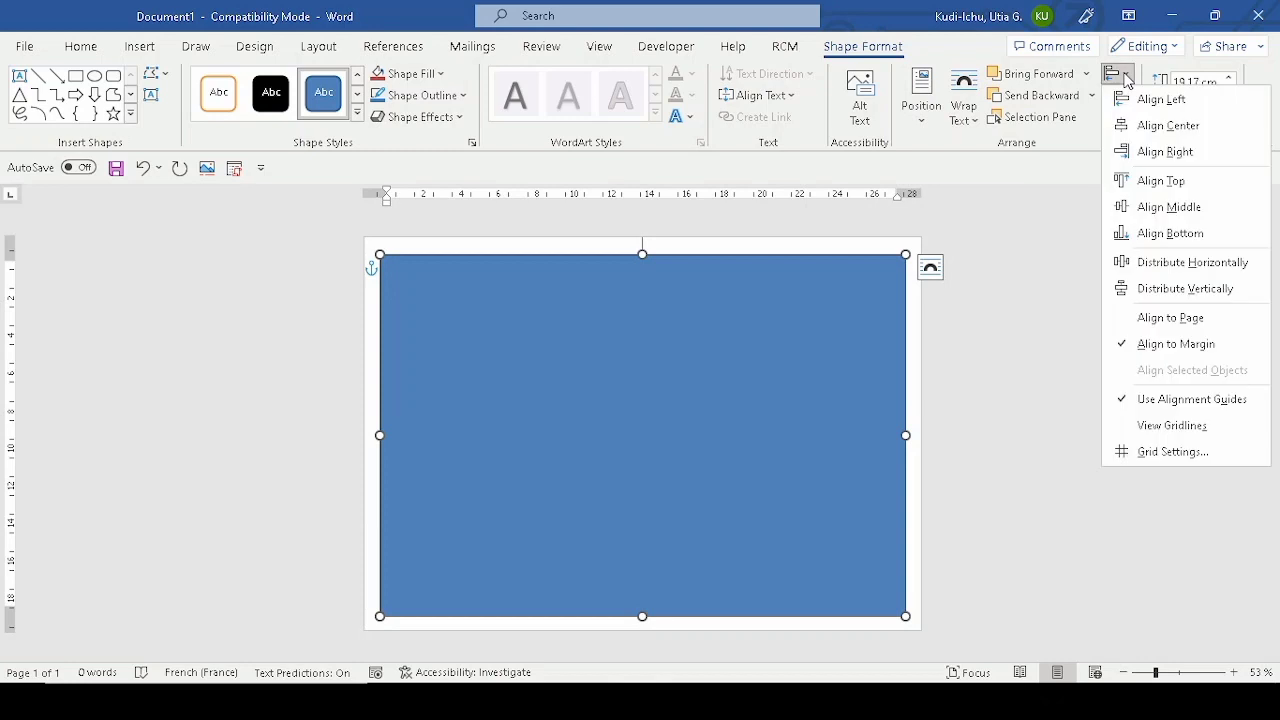
pyautogui.click(1165, 208)
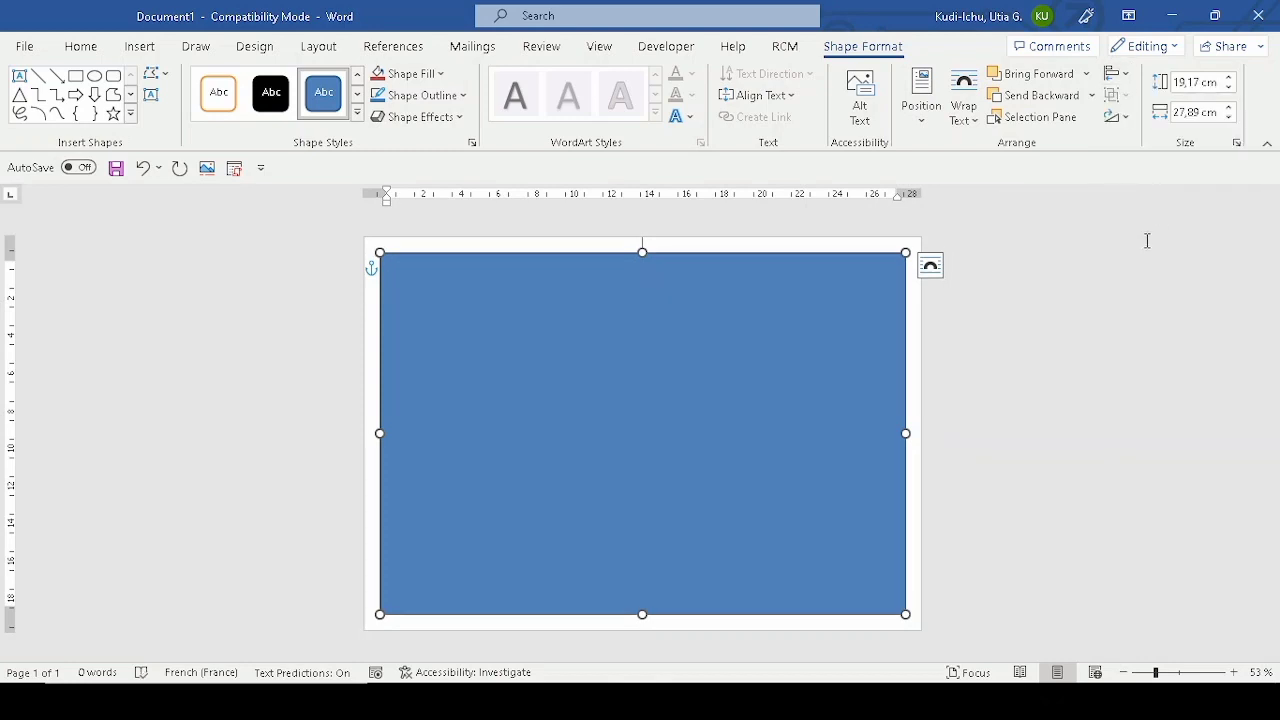
# Remove the rectangle's fill and give it an orange outline with a weight of 2¼ pt
pyautogui.click(432, 78)
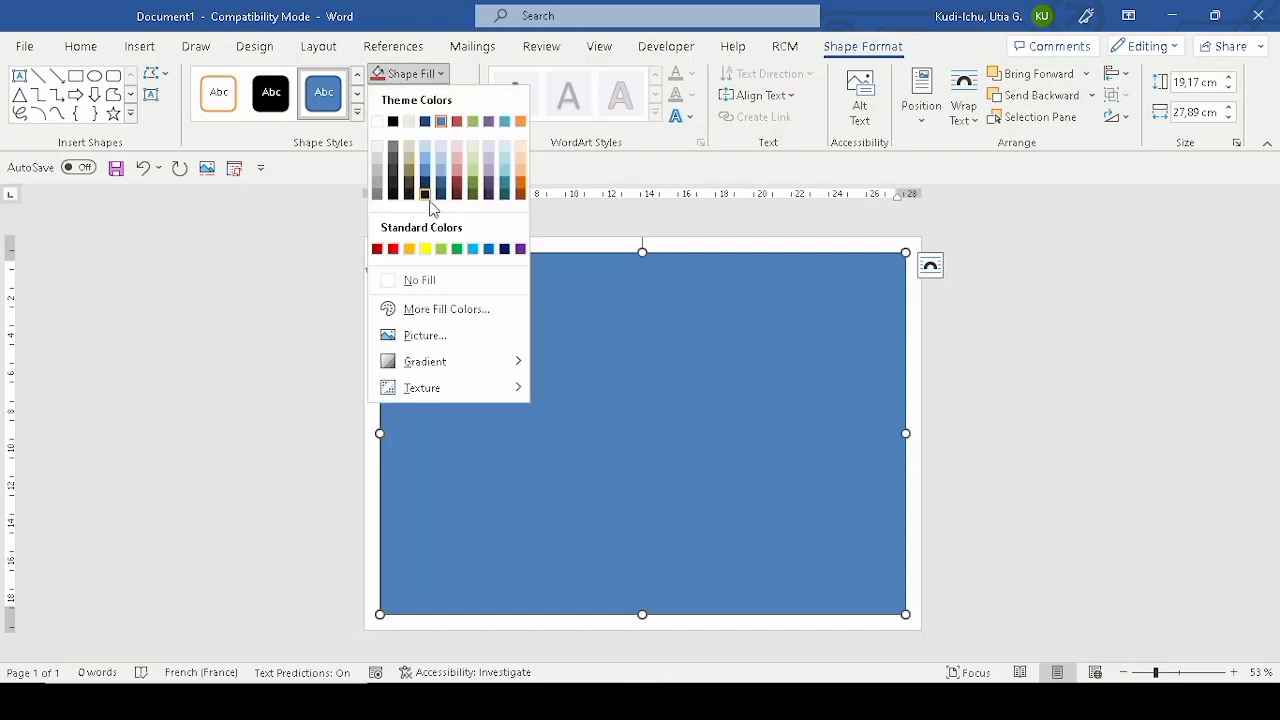
pyautogui.click(433, 282)
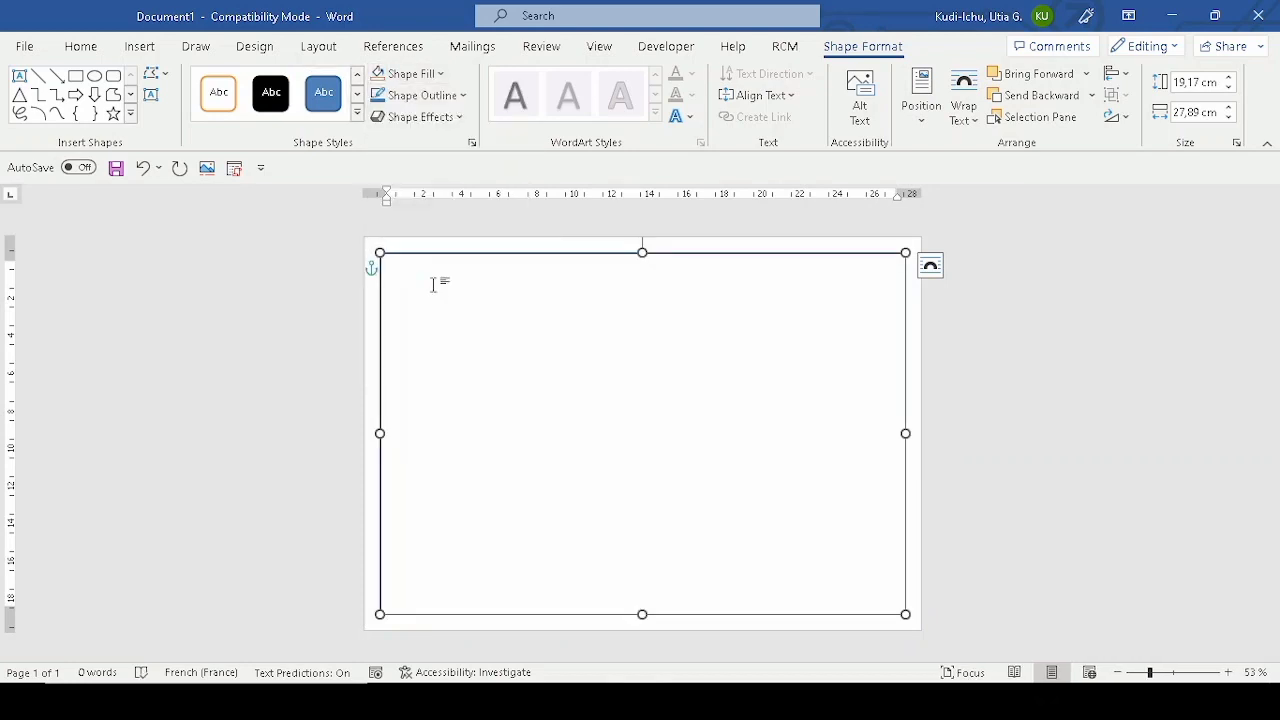
pyautogui.click(461, 96)
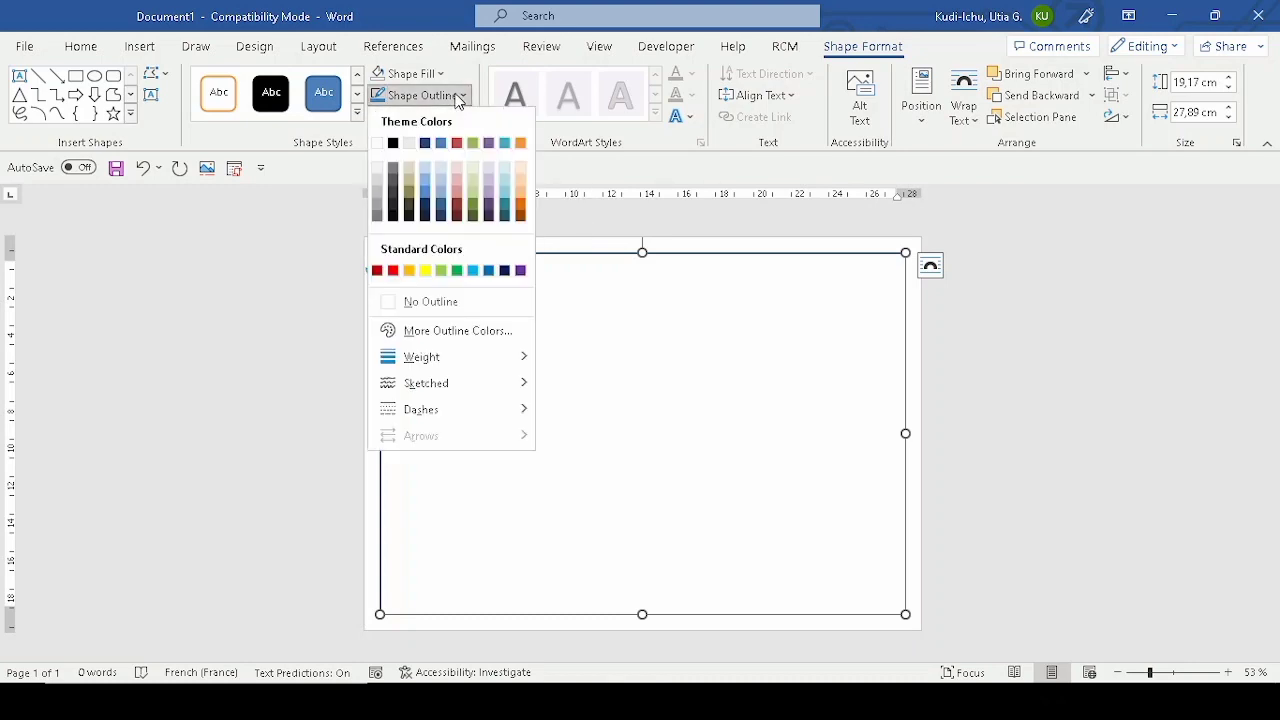
pyautogui.click(409, 271)
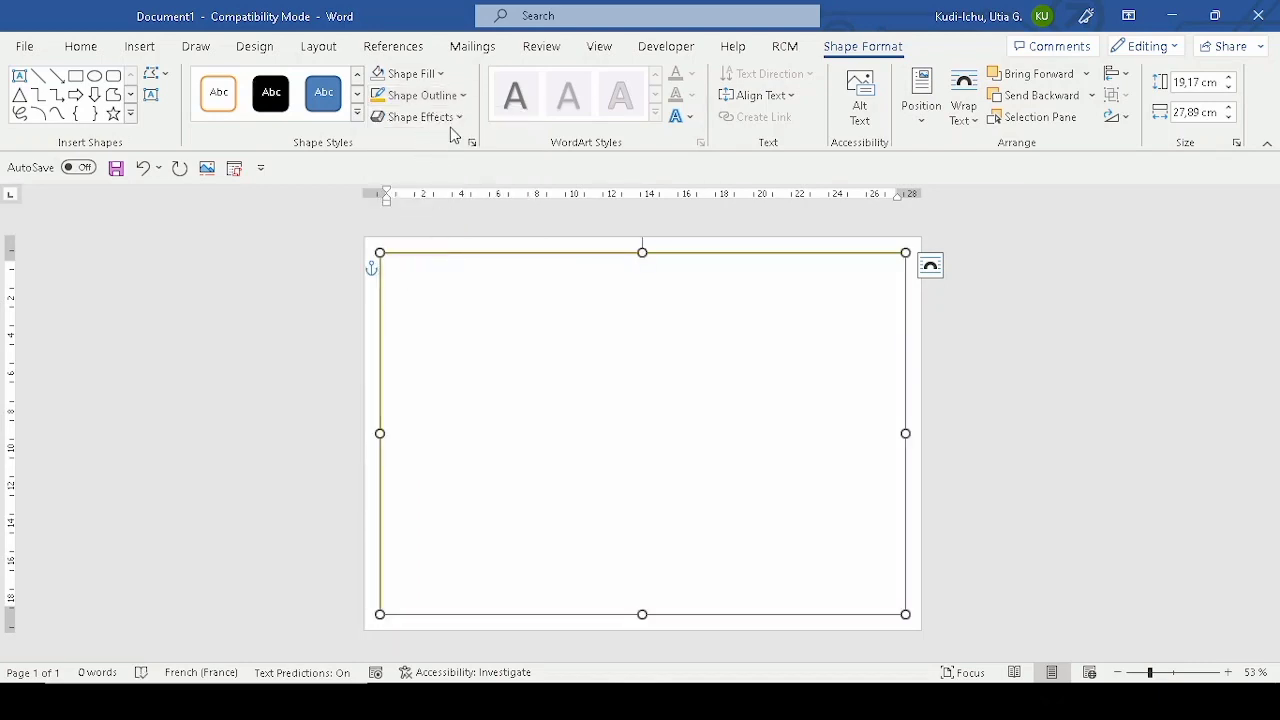
pyautogui.click(462, 96)
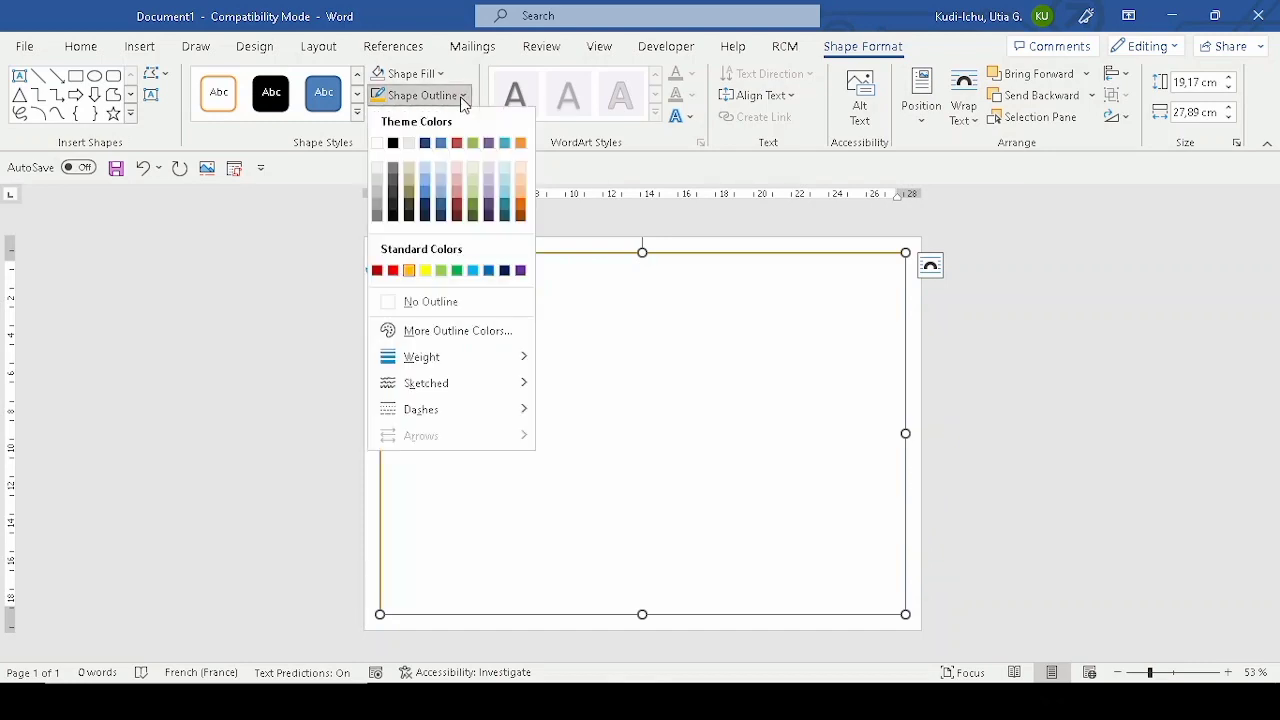
pyautogui.moveTo(486, 360)
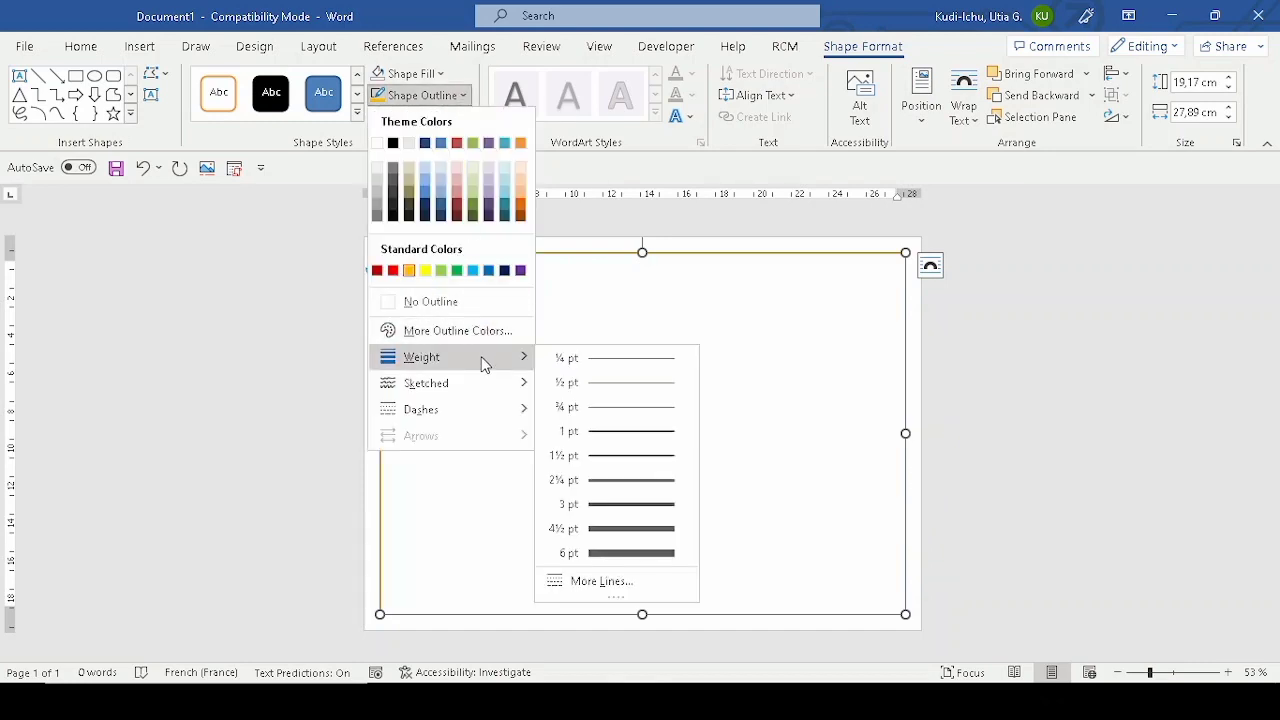
pyautogui.click(595, 480)
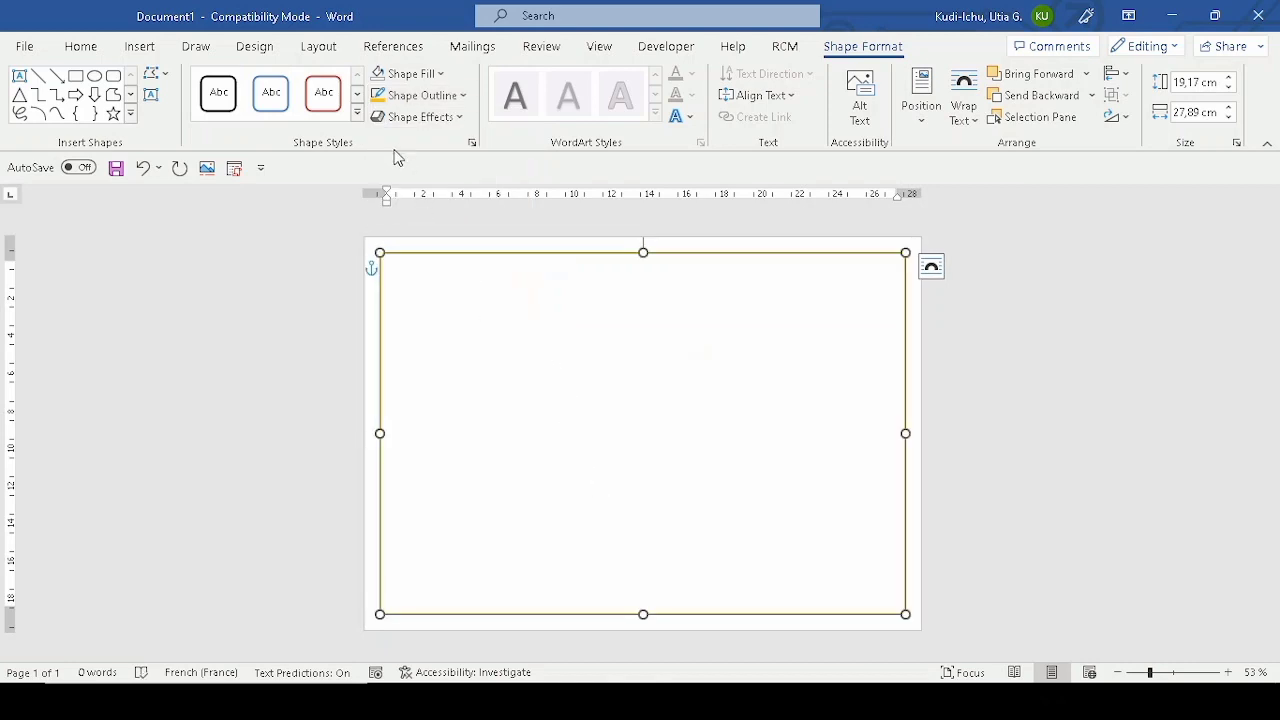
# Duplicate the orange-outlined rectangle and shrink the copy to about 27.3 cm wide and 18.2 cm high
pyautogui.rightClick(410, 254)
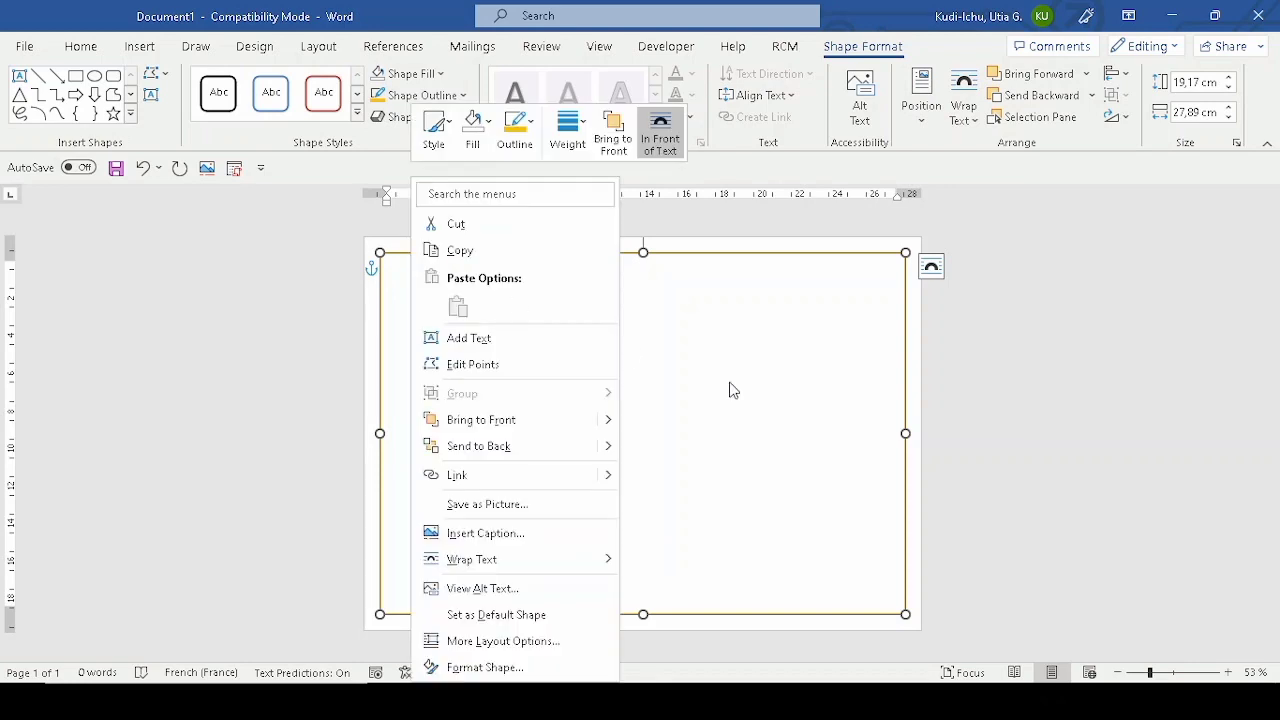
pyautogui.click(793, 409)
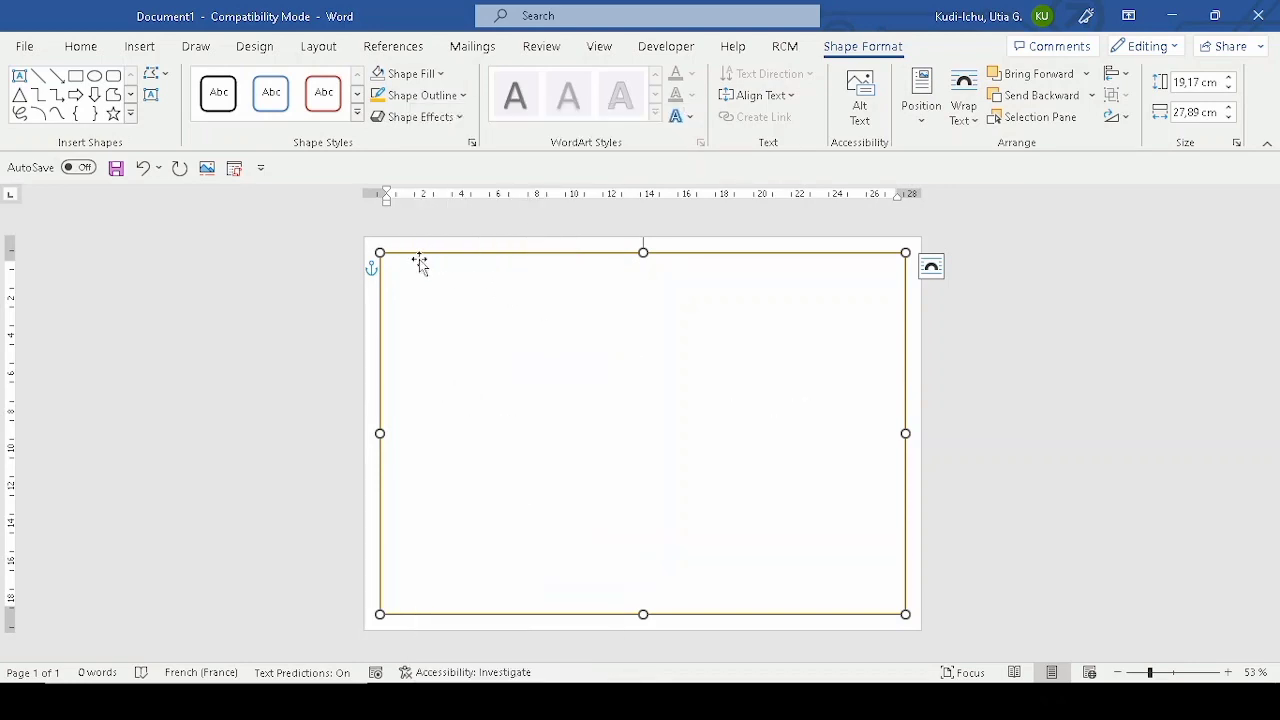
pyautogui.moveTo(417, 252)
pyautogui.mouseDown()
pyautogui.moveTo(431, 271)
pyautogui.moveTo(423, 251)
pyautogui.mouseUp()
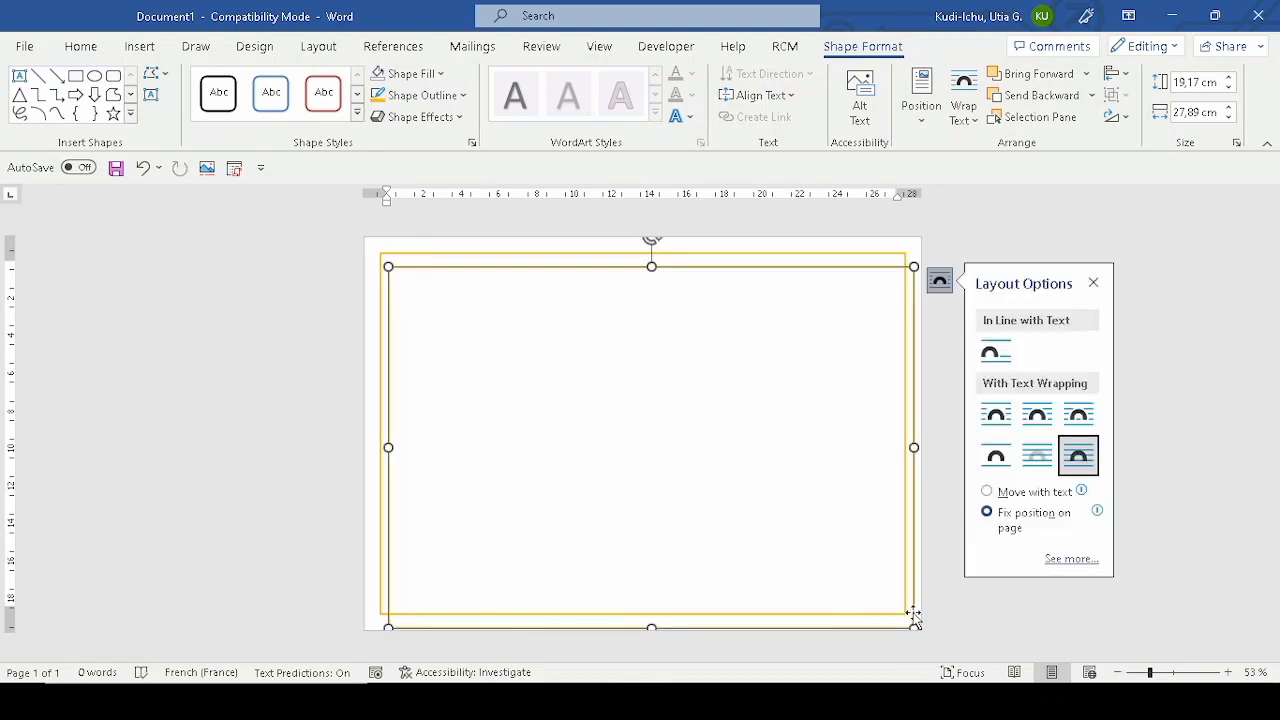
pyautogui.moveTo(913, 617); pyautogui.dragTo(903, 610)
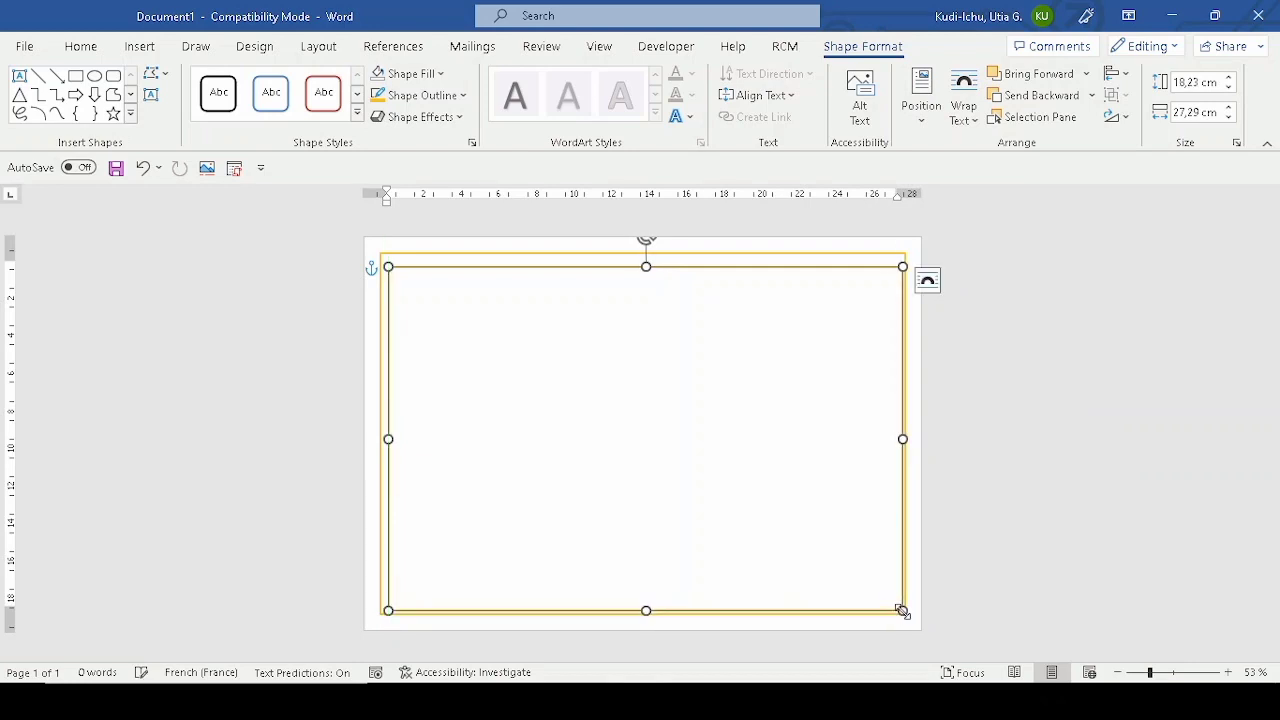
# Center the smaller rectangle inside the outer frame with Align Center and Align Middle
pyautogui.click(1120, 78)
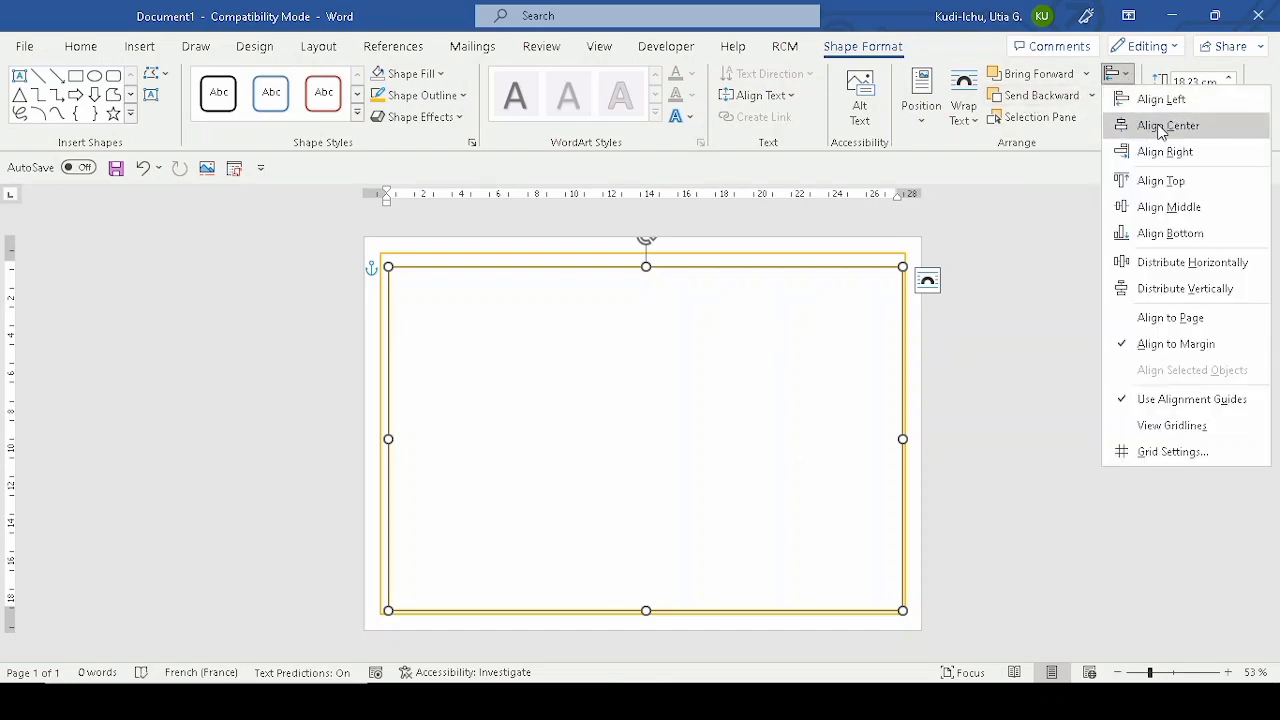
pyautogui.click(1159, 128)
pyautogui.click(1117, 74)
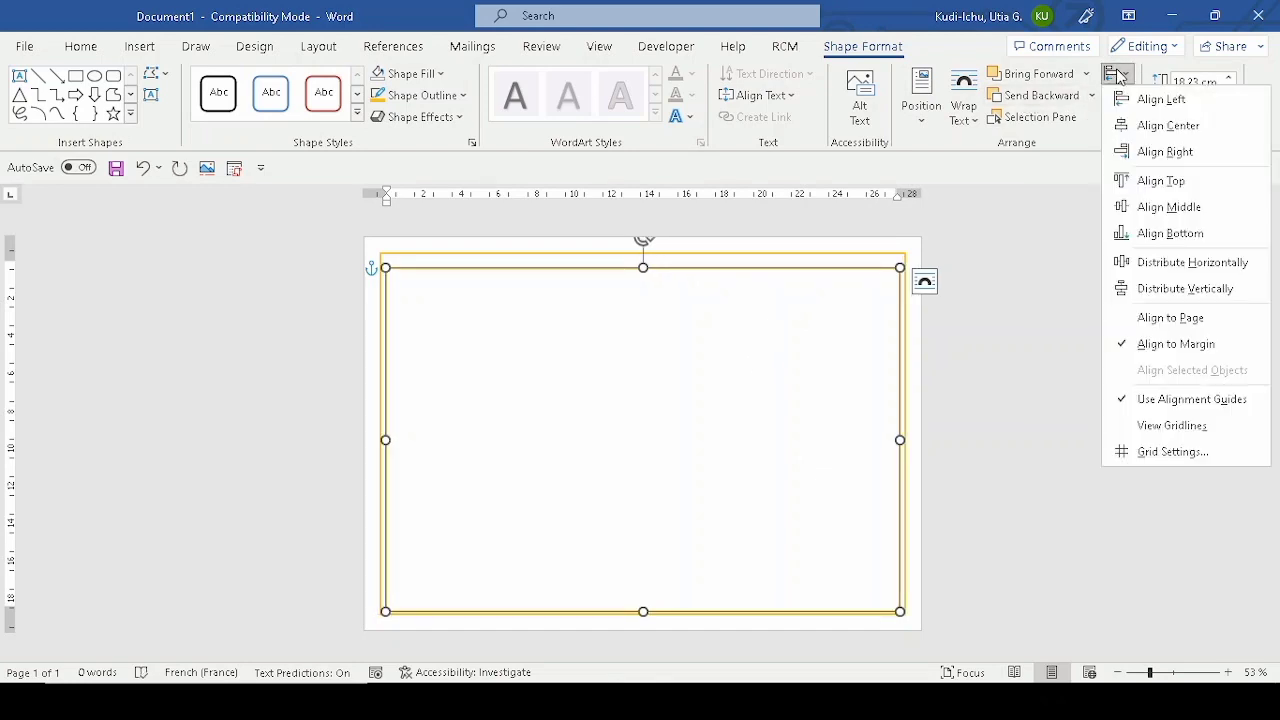
pyautogui.click(1188, 207)
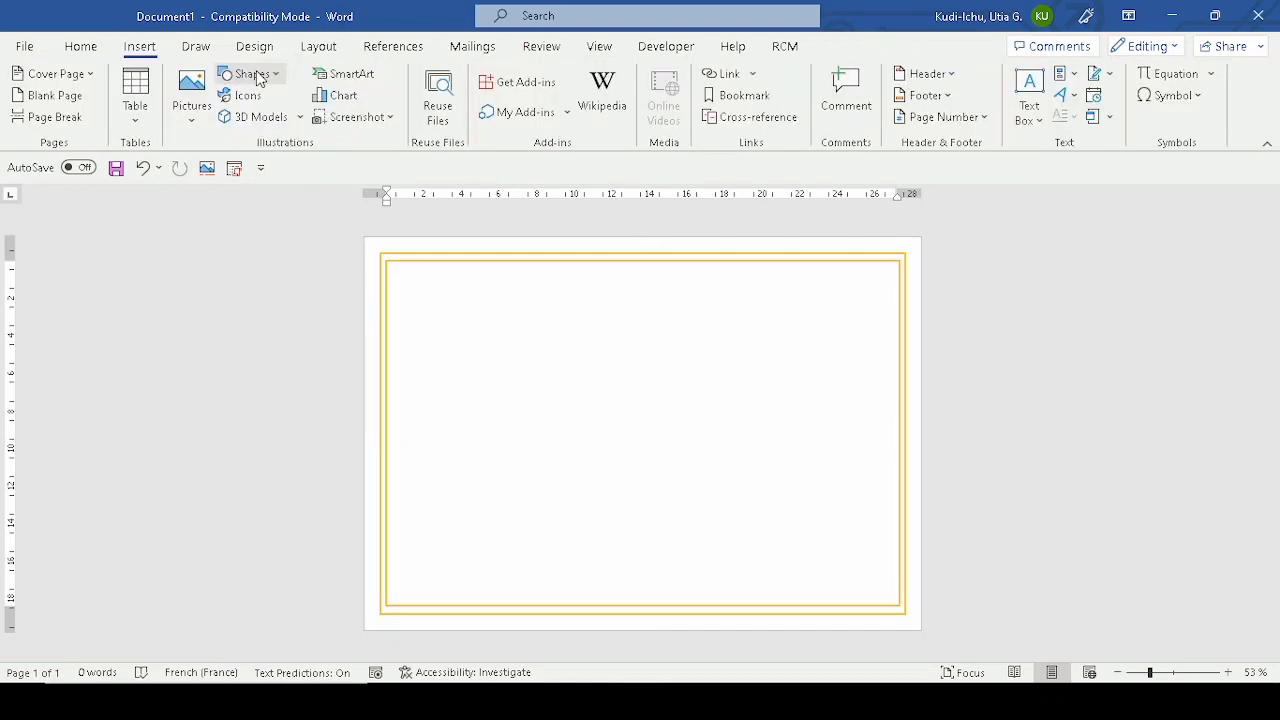
# Draw a rectangle about 17 cm wide and 11.3 cm high, tilted counterclockwise to cover the page's upper-left corner
pyautogui.click(252, 74)
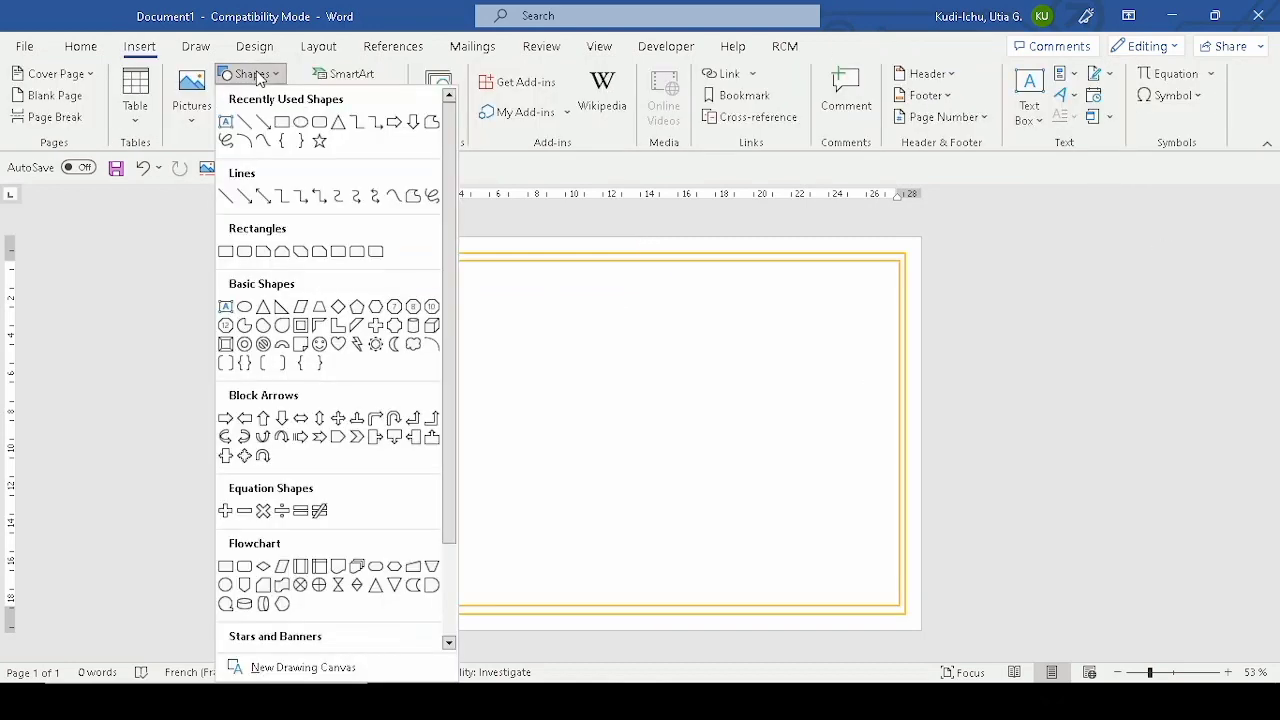
pyautogui.click(283, 123)
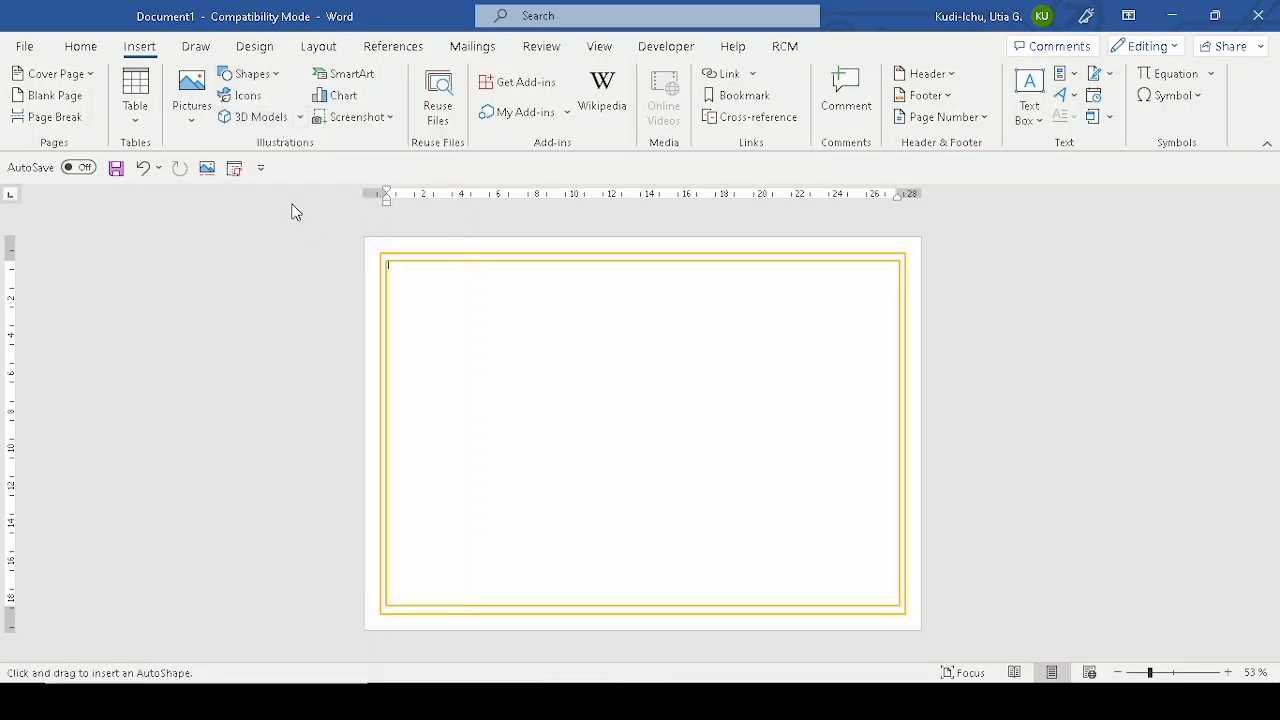
pyautogui.moveTo(477, 281); pyautogui.dragTo(798, 493)
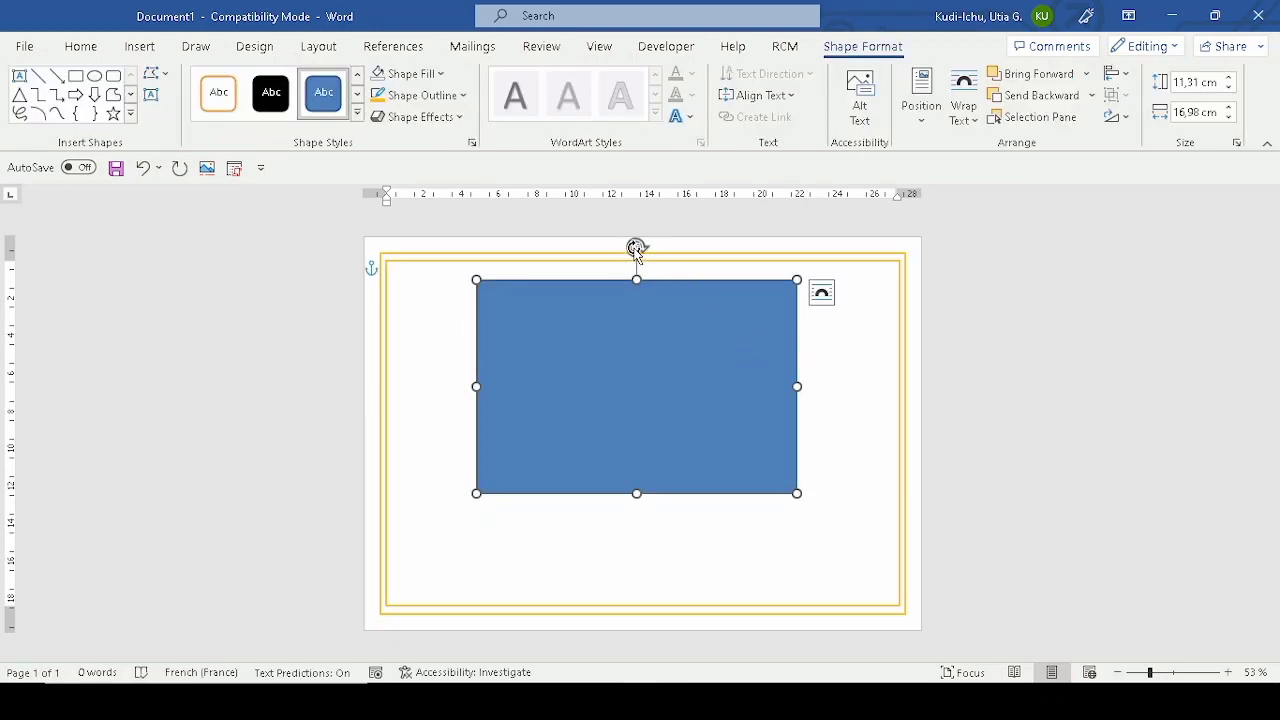
pyautogui.moveTo(637, 248); pyautogui.dragTo(566, 298)
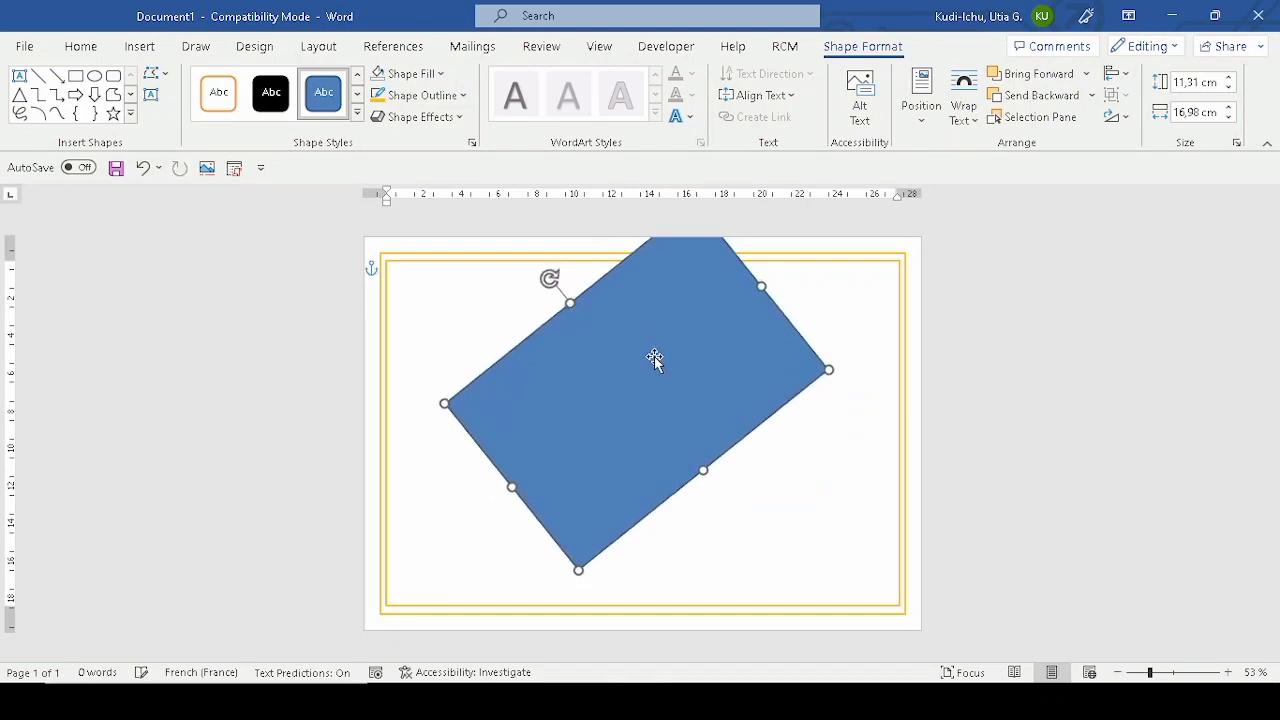
pyautogui.moveTo(654, 360); pyautogui.dragTo(403, 200)
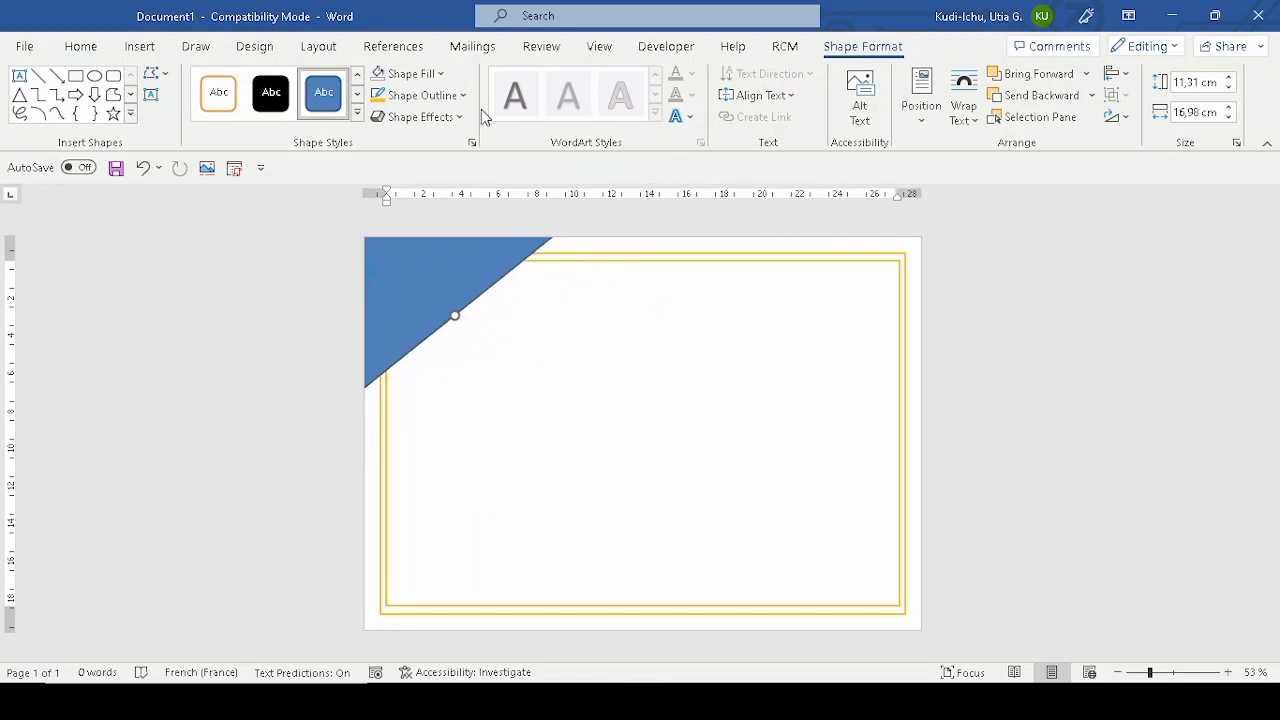
# Fill the tilted rectangle in the page's upper-left corner with white and remove its outline
pyautogui.click(431, 73)
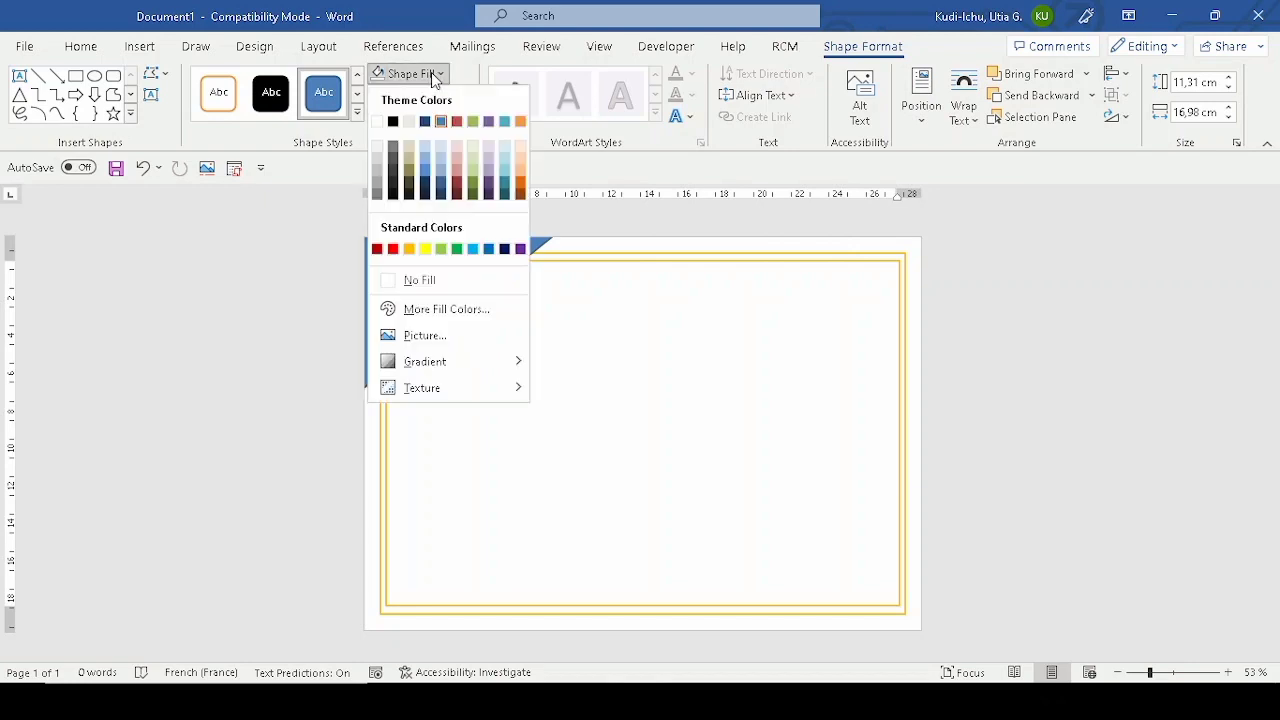
pyautogui.click(379, 122)
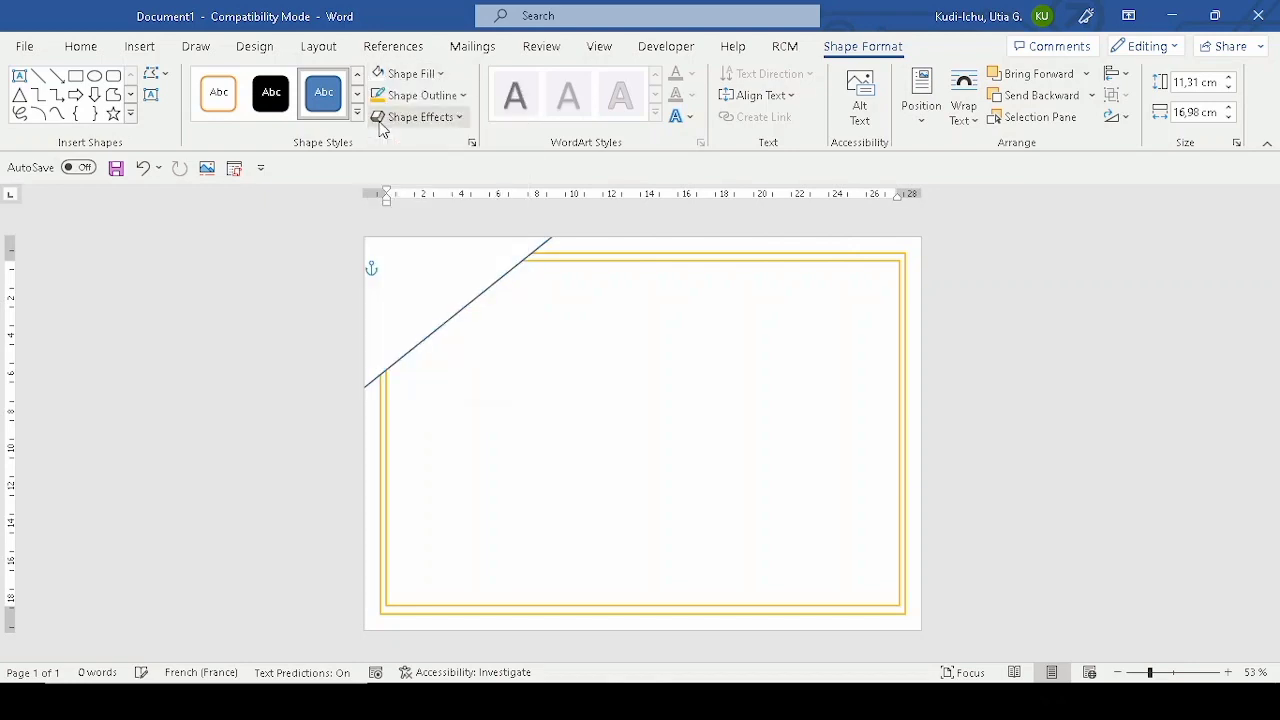
pyautogui.click(450, 96)
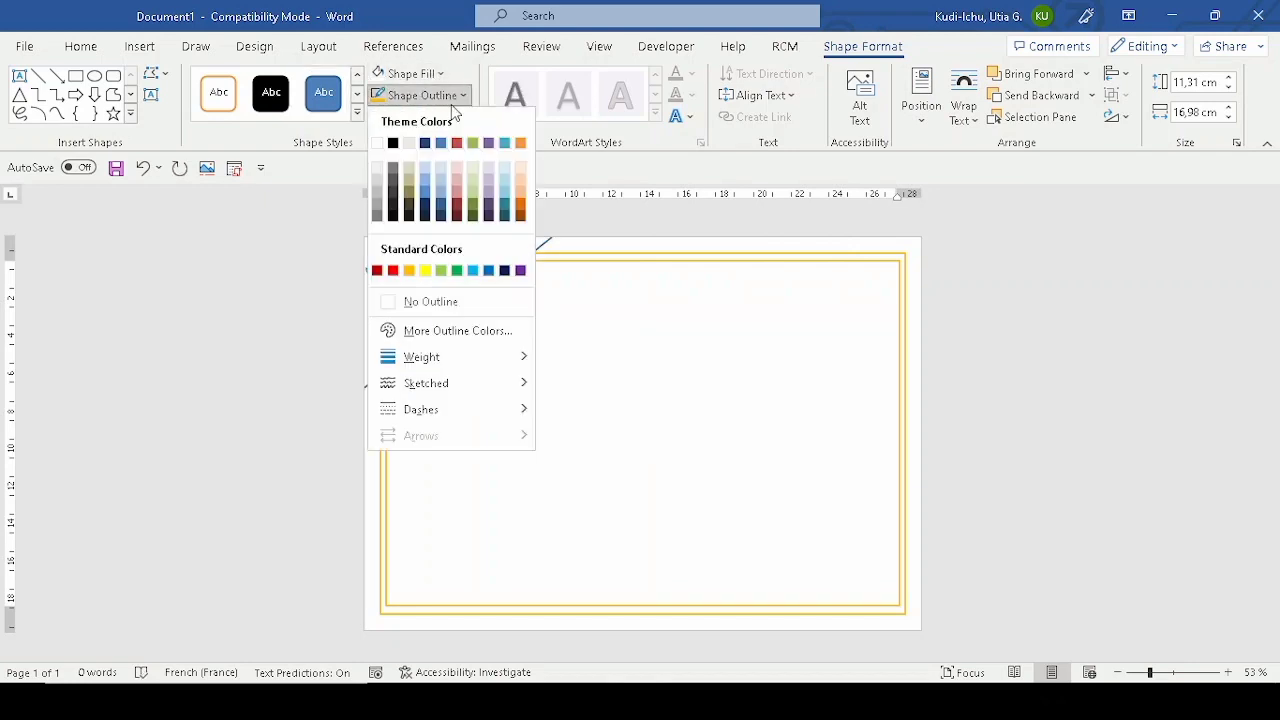
pyautogui.click(449, 298)
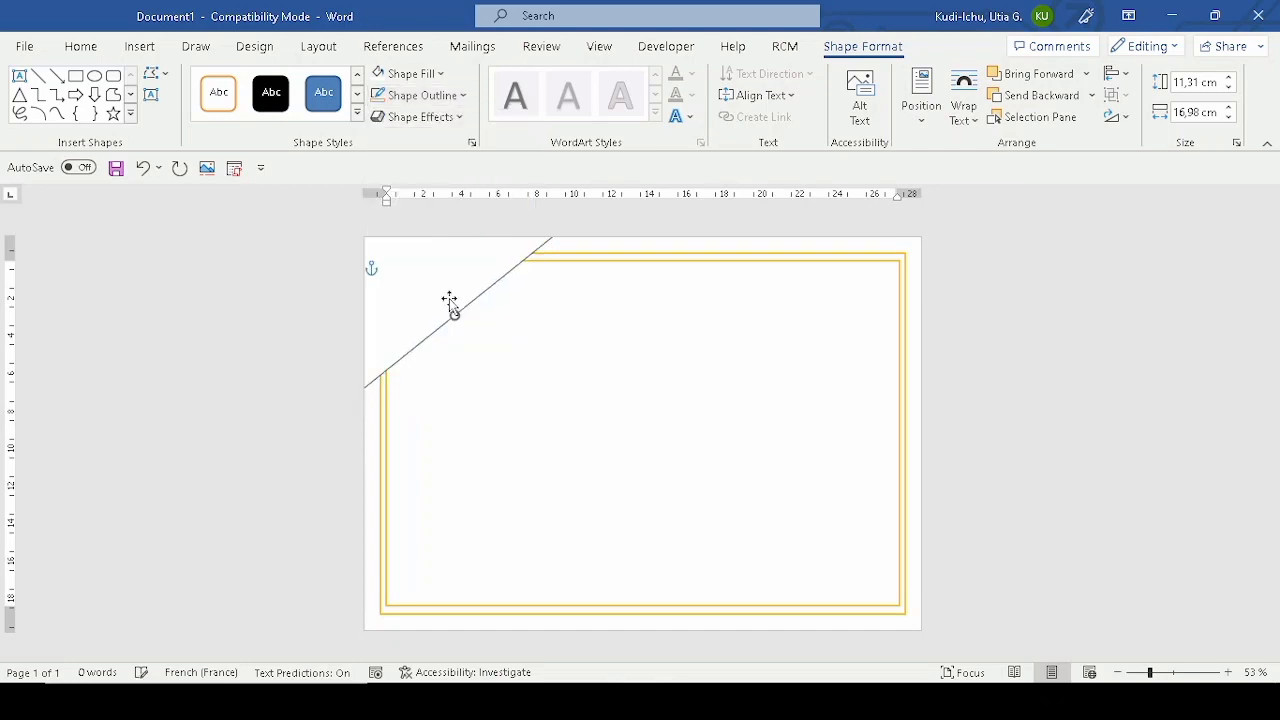
pyautogui.click(717, 396)
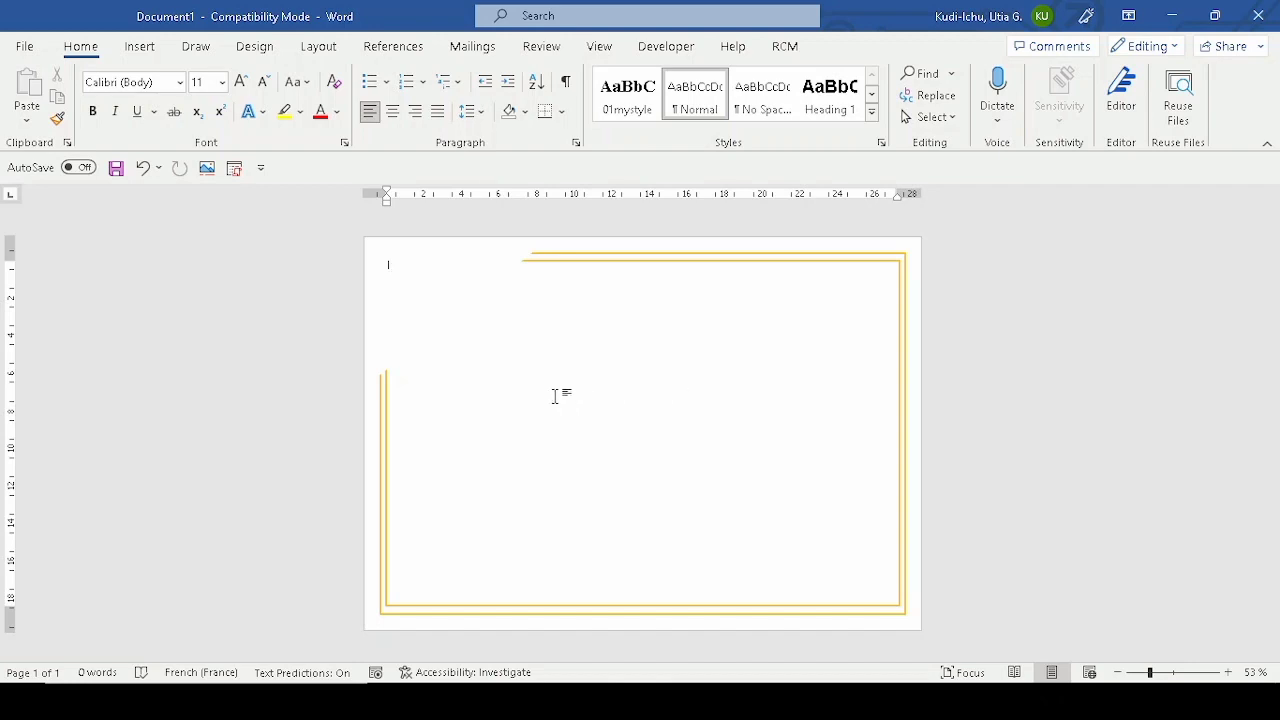
# Place a copy of the white tilted rectangle over the page's lower-right corner to cover the border there
pyautogui.click(420, 275)
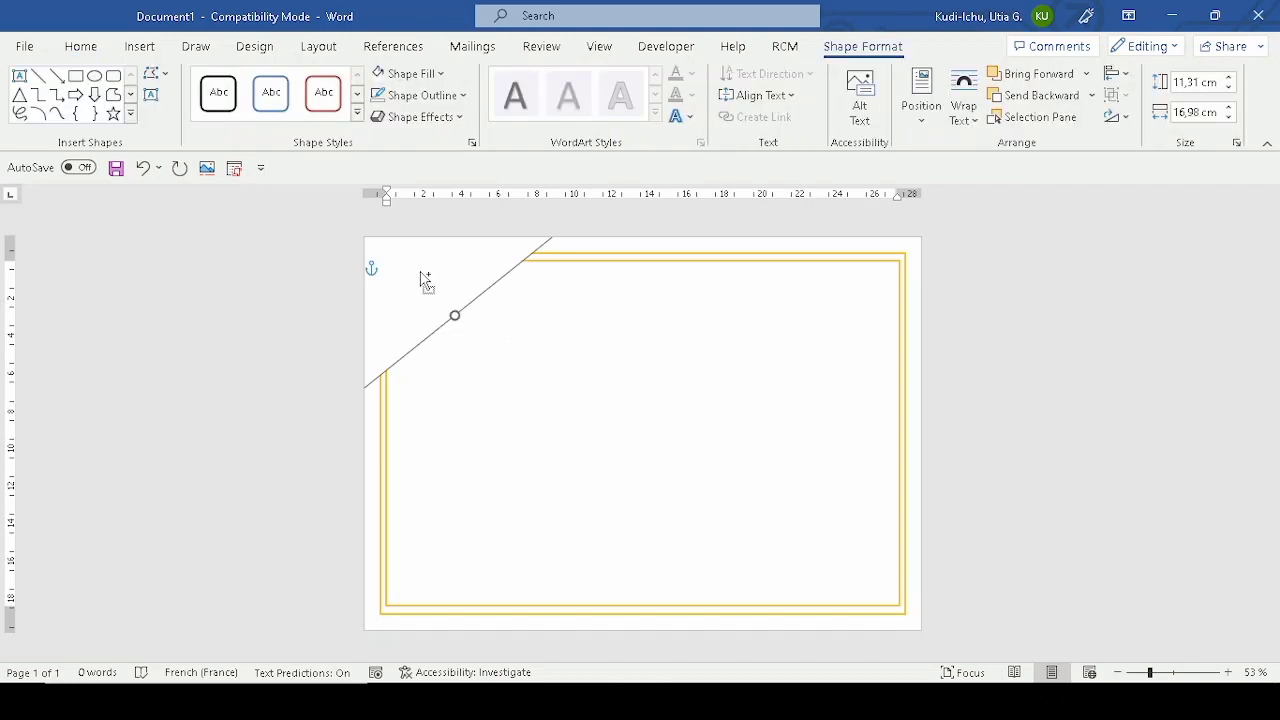
pyautogui.moveTo(425, 283); pyautogui.dragTo(929, 654)
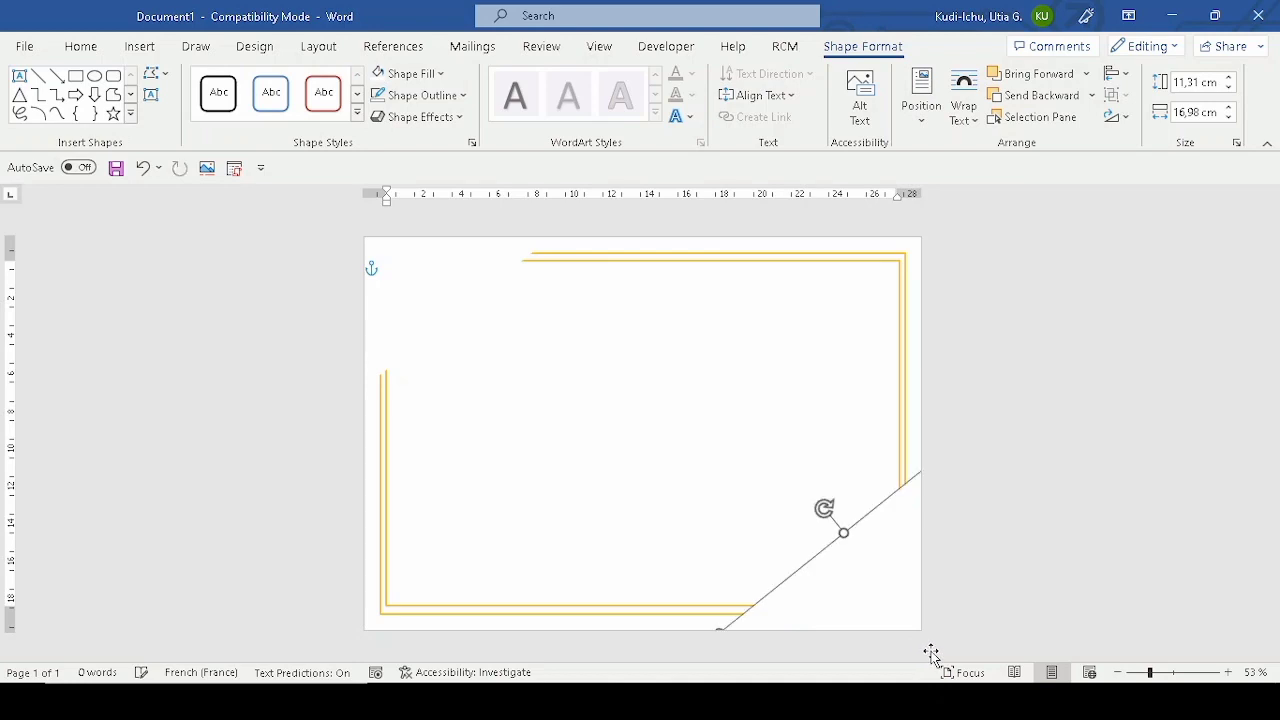
pyautogui.click(763, 461)
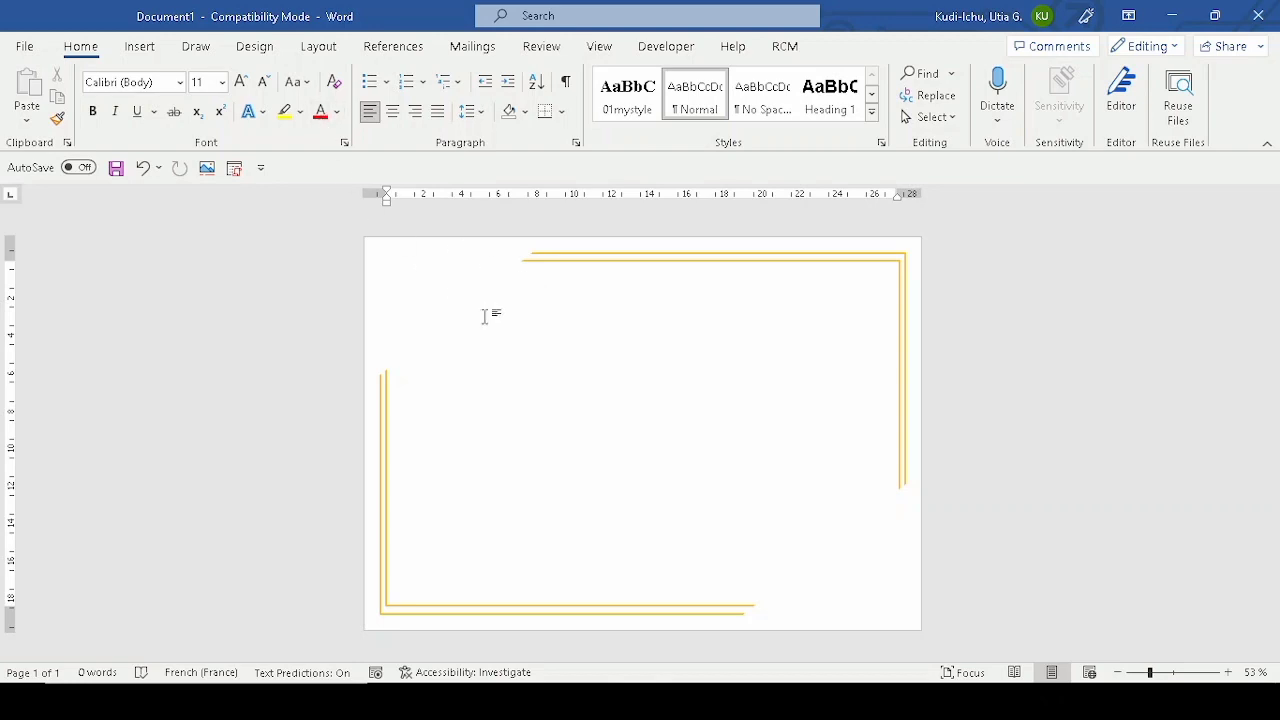
# Duplicate the white shape in the page's upper-left corner and fill the copy with standard Orange
pyautogui.click(412, 287)
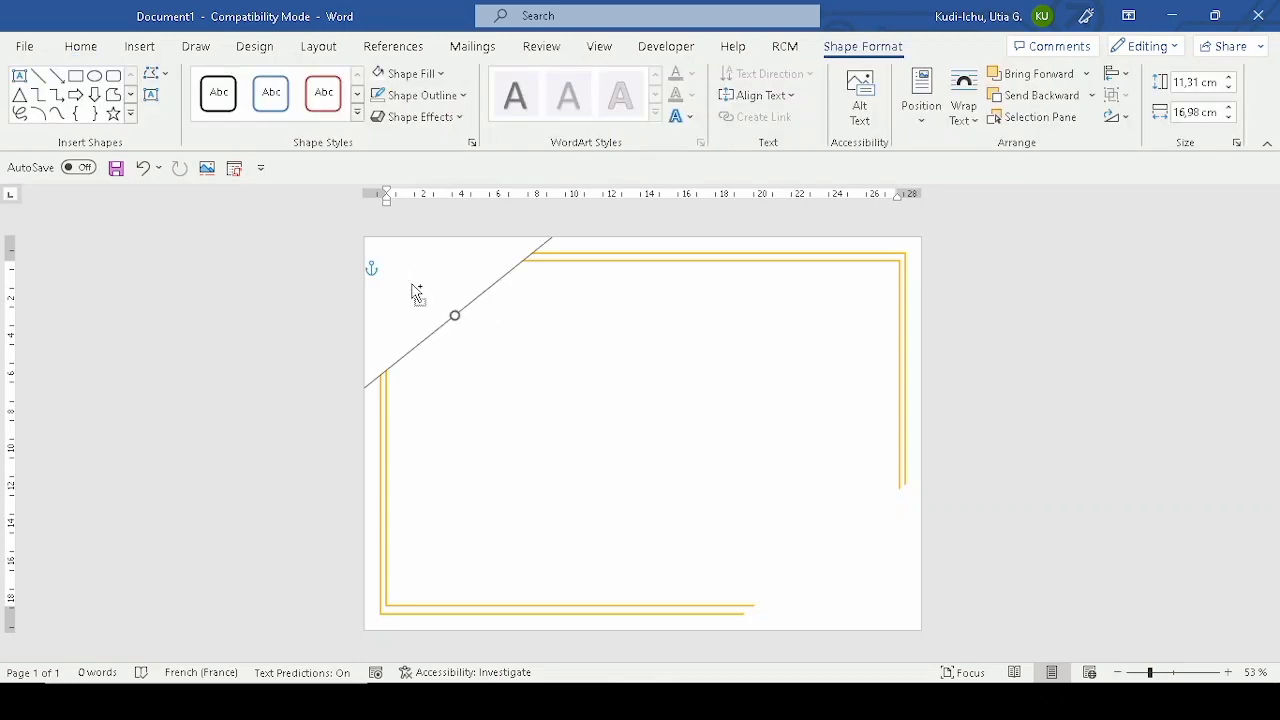
pyautogui.hotkey('ctrl', 'd')
pyautogui.click(423, 296)
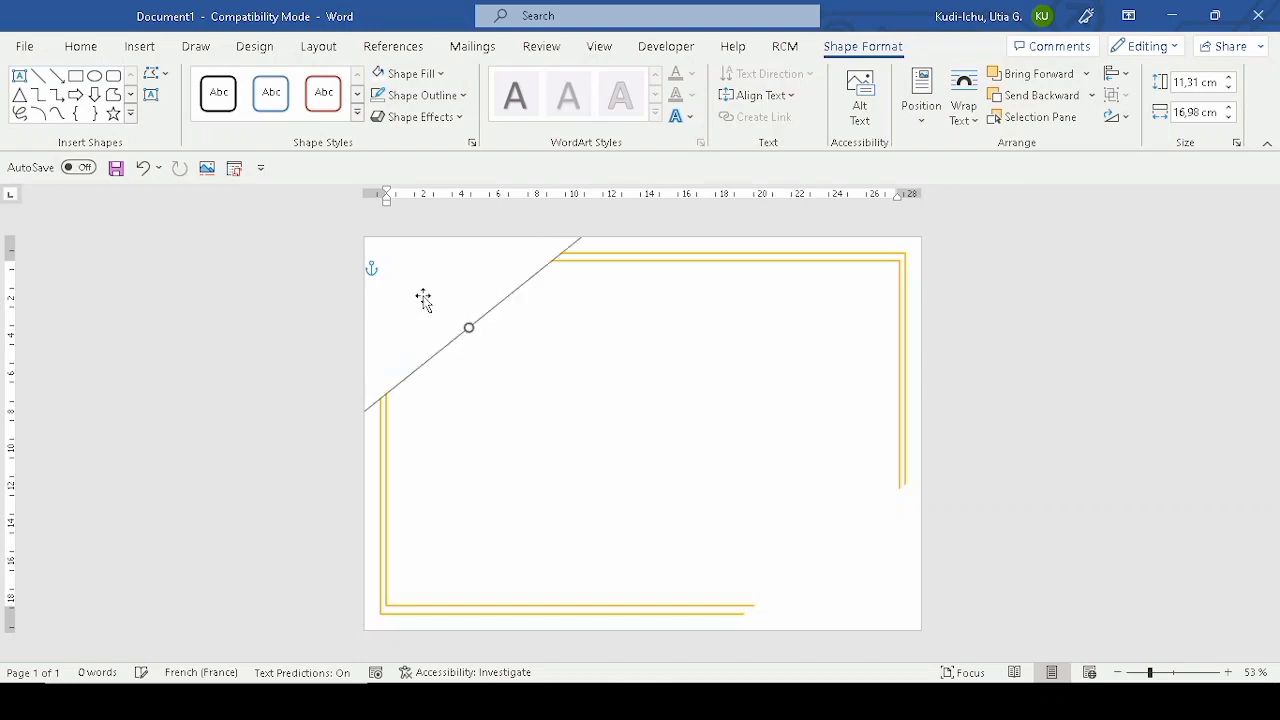
pyautogui.click(436, 76)
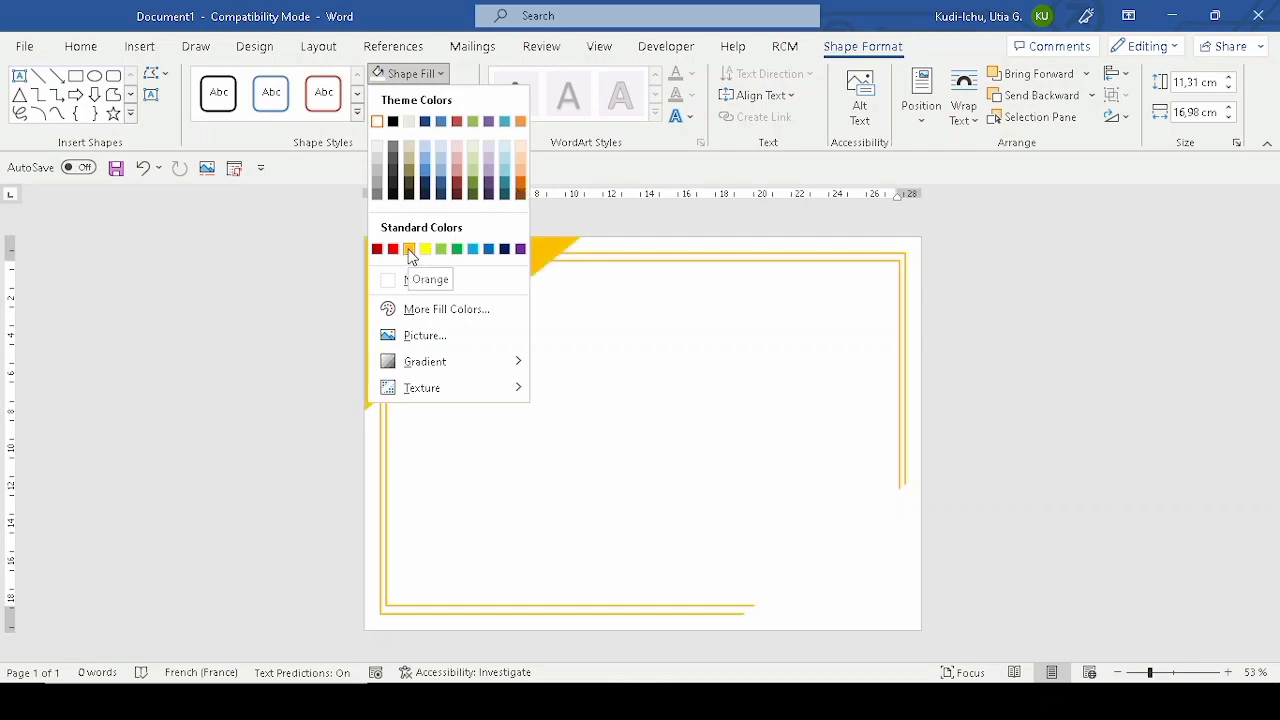
pyautogui.click(409, 250)
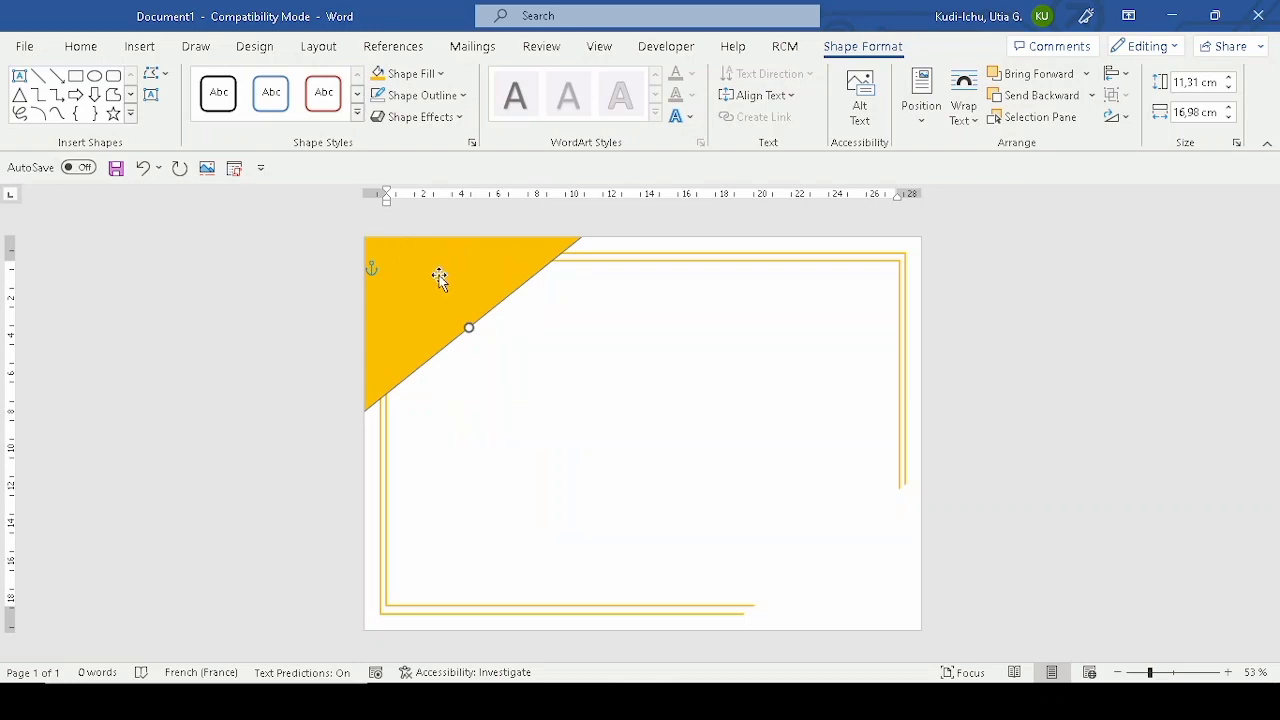
# Set the orange corner shape's solid fill transparency to 63%
pyautogui.rightClick(439, 275)
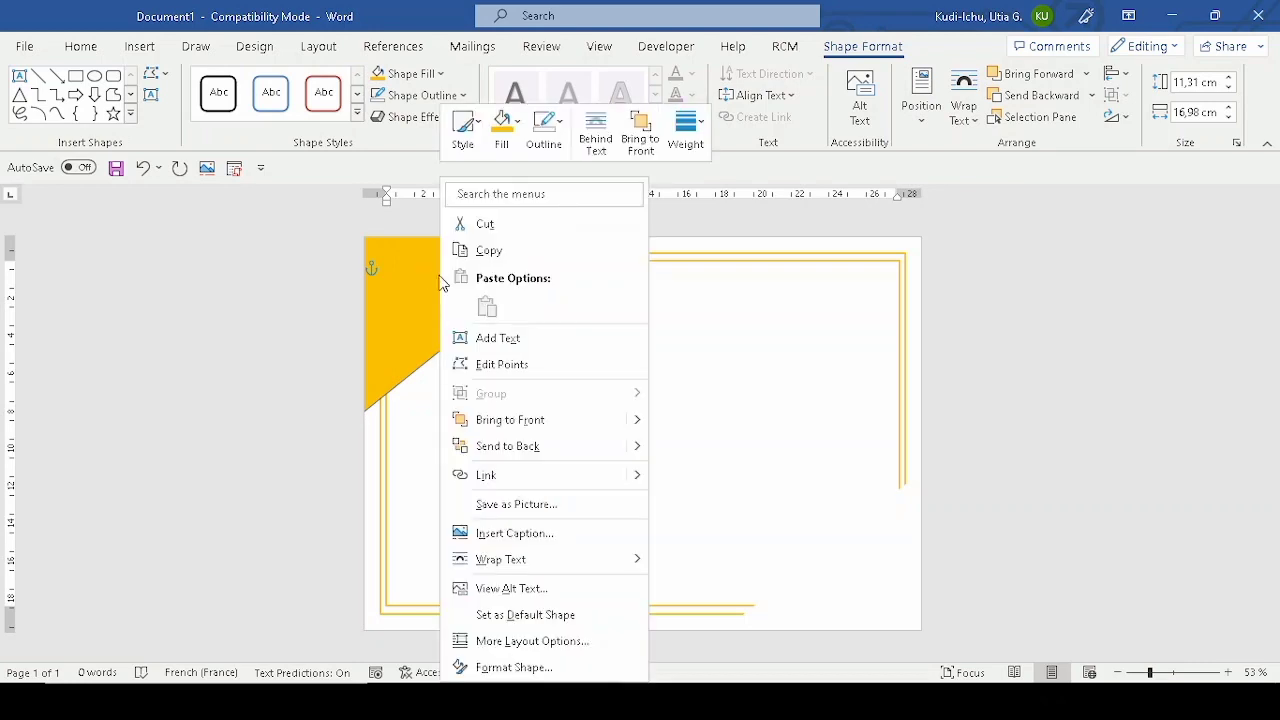
pyautogui.click(500, 668)
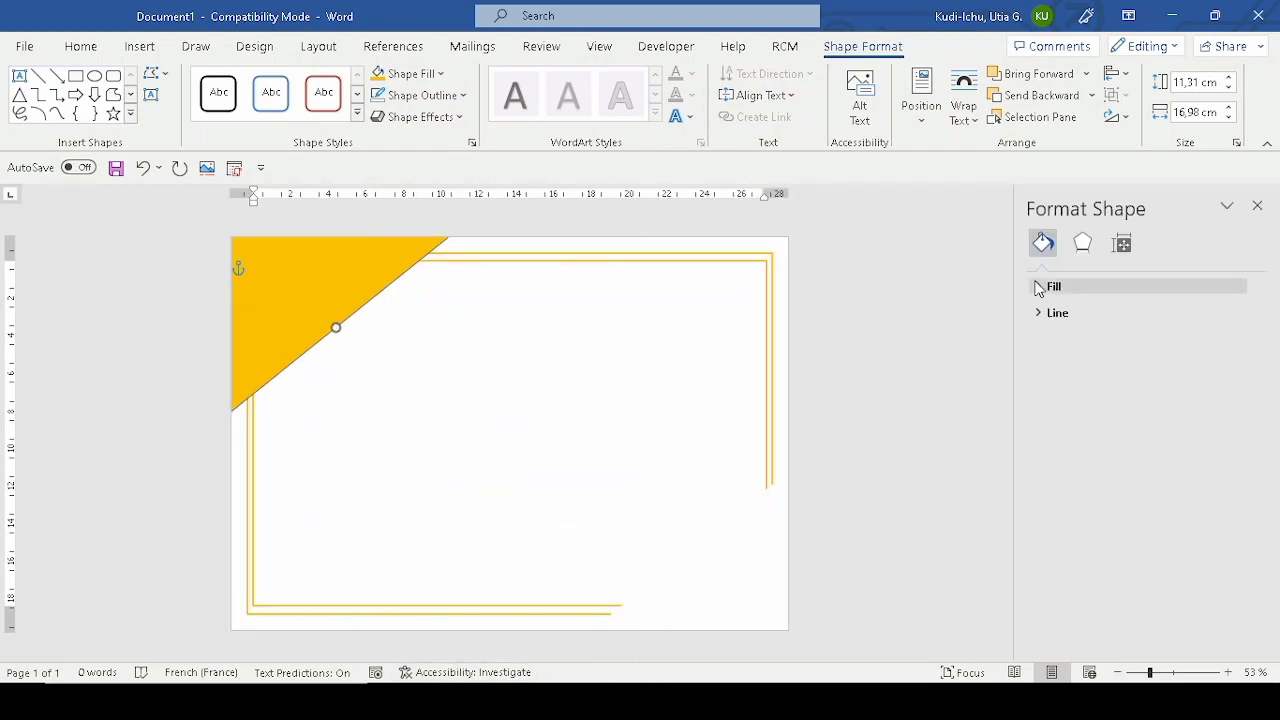
pyautogui.click(1040, 287)
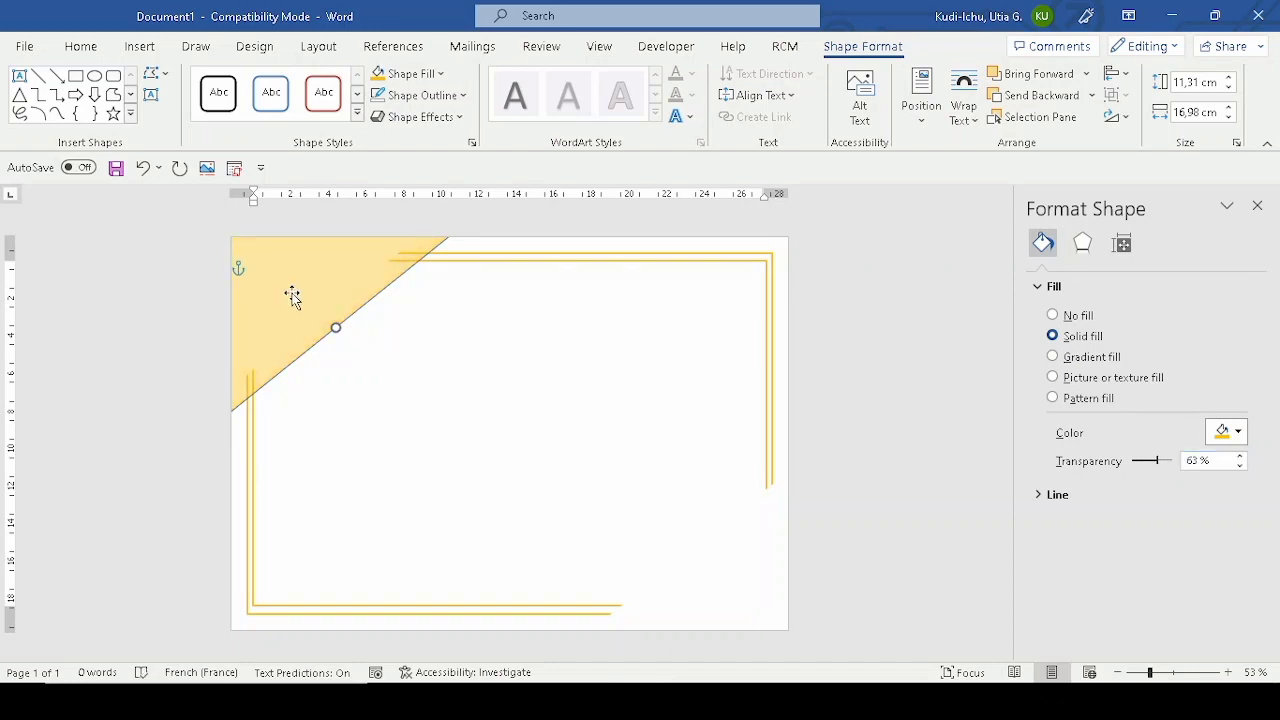
# Move the translucent orange shape further into the page's upper-left corner and place a matching copy in the lower-right corner
pyautogui.moveTo(286, 285); pyautogui.dragTo(260, 250)
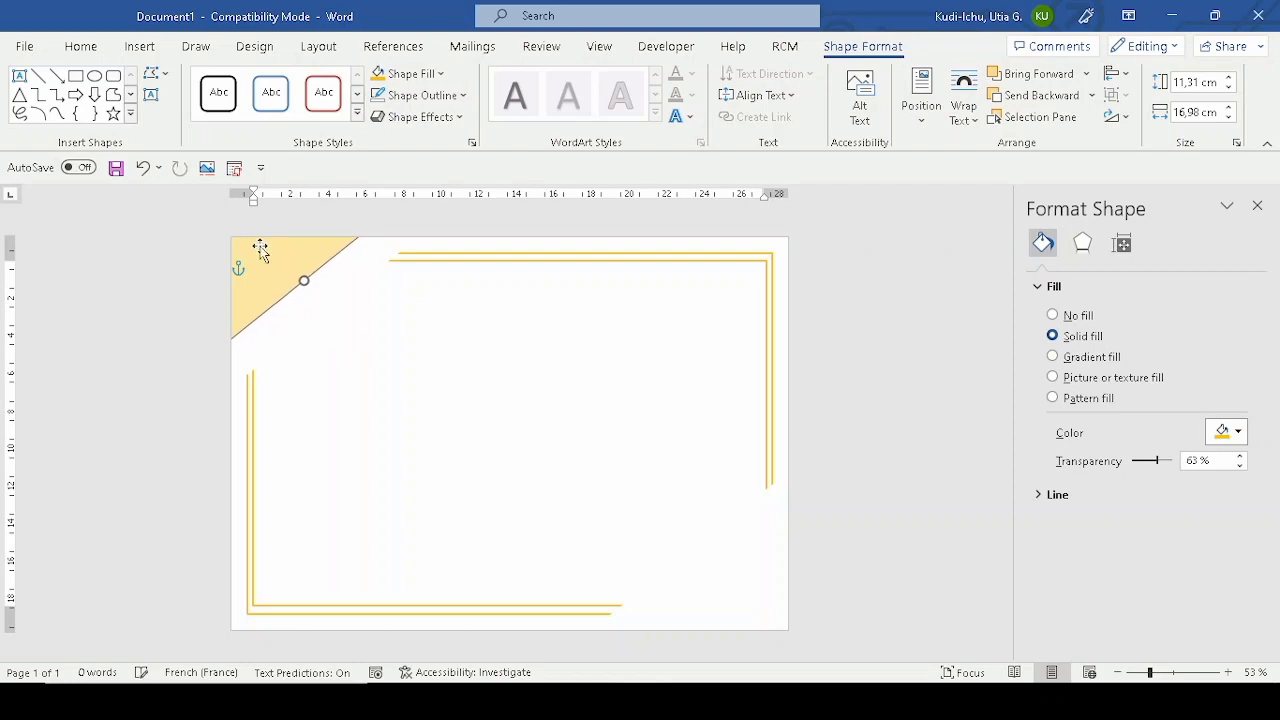
pyautogui.click(470, 438)
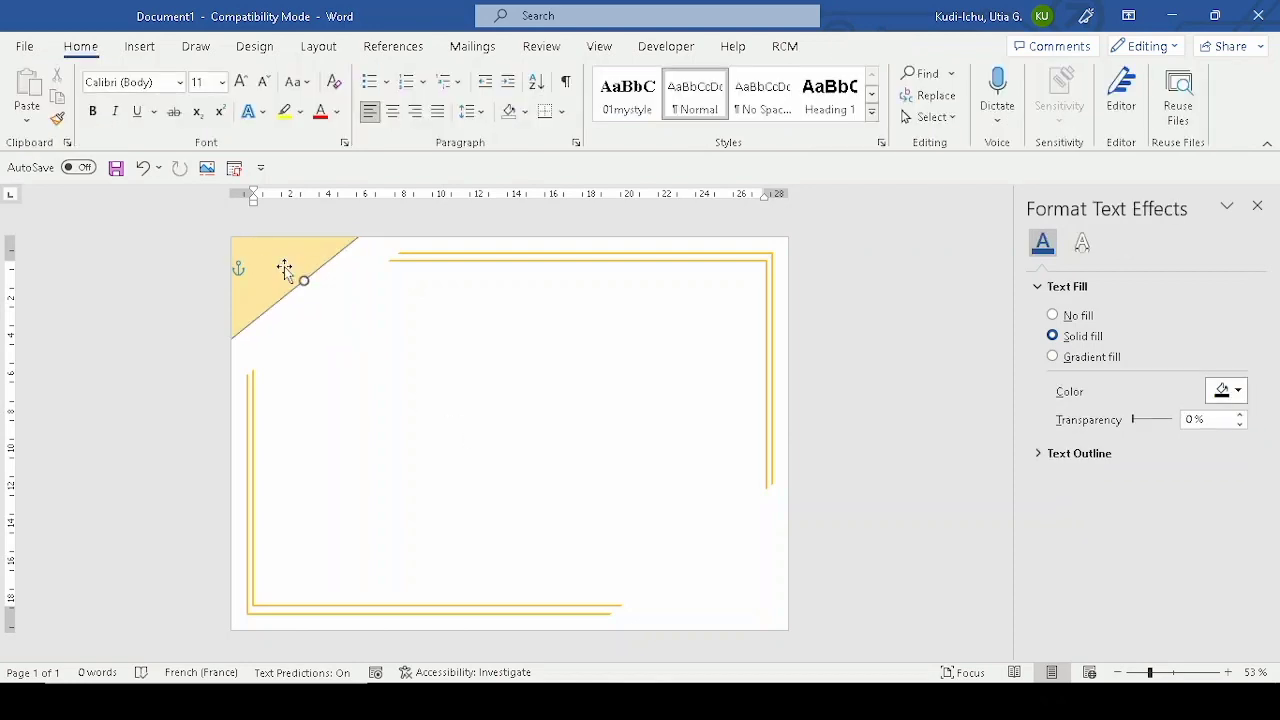
pyautogui.moveTo(285, 268); pyautogui.dragTo(852, 666)
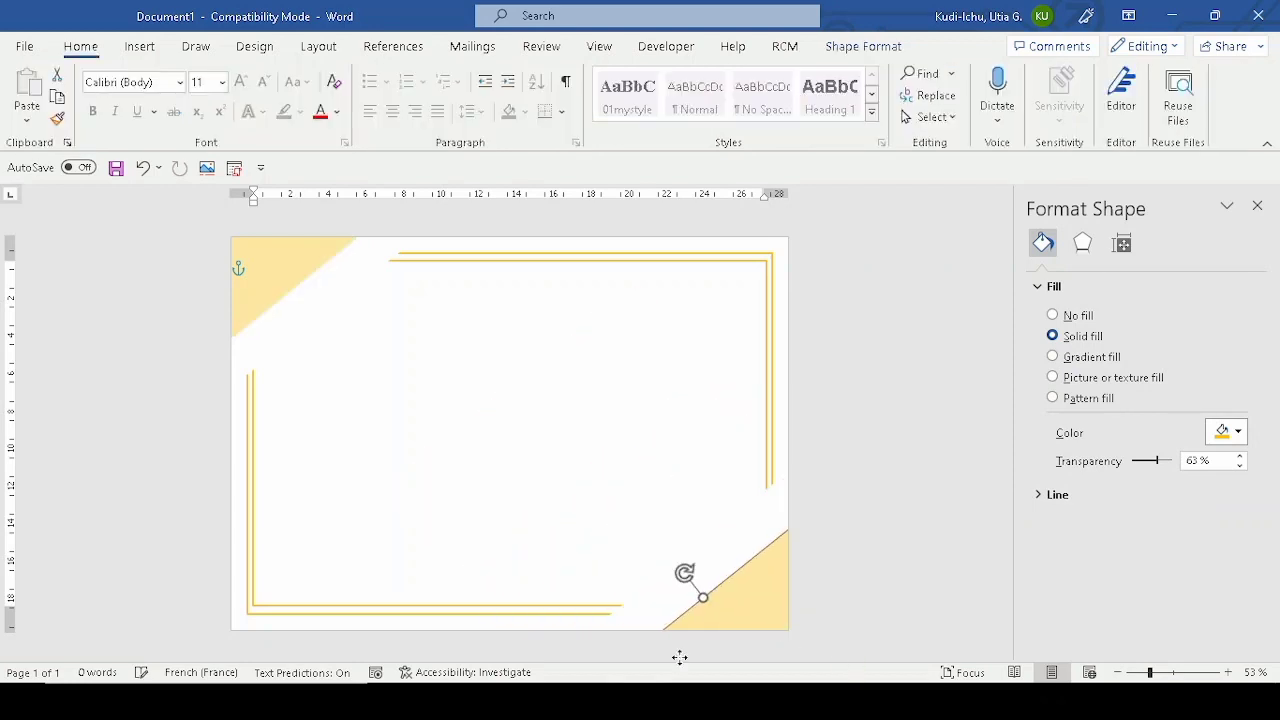
pyautogui.moveTo(680, 657); pyautogui.dragTo(675, 656)
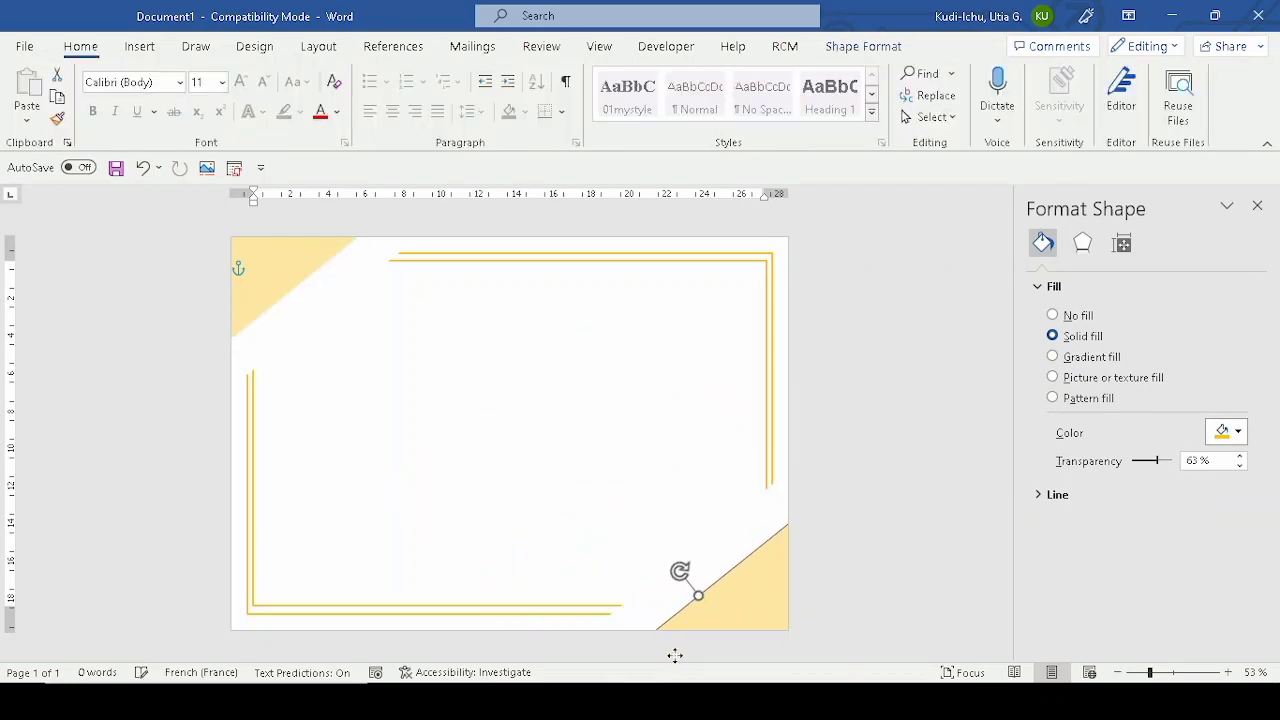
pyautogui.click(551, 443)
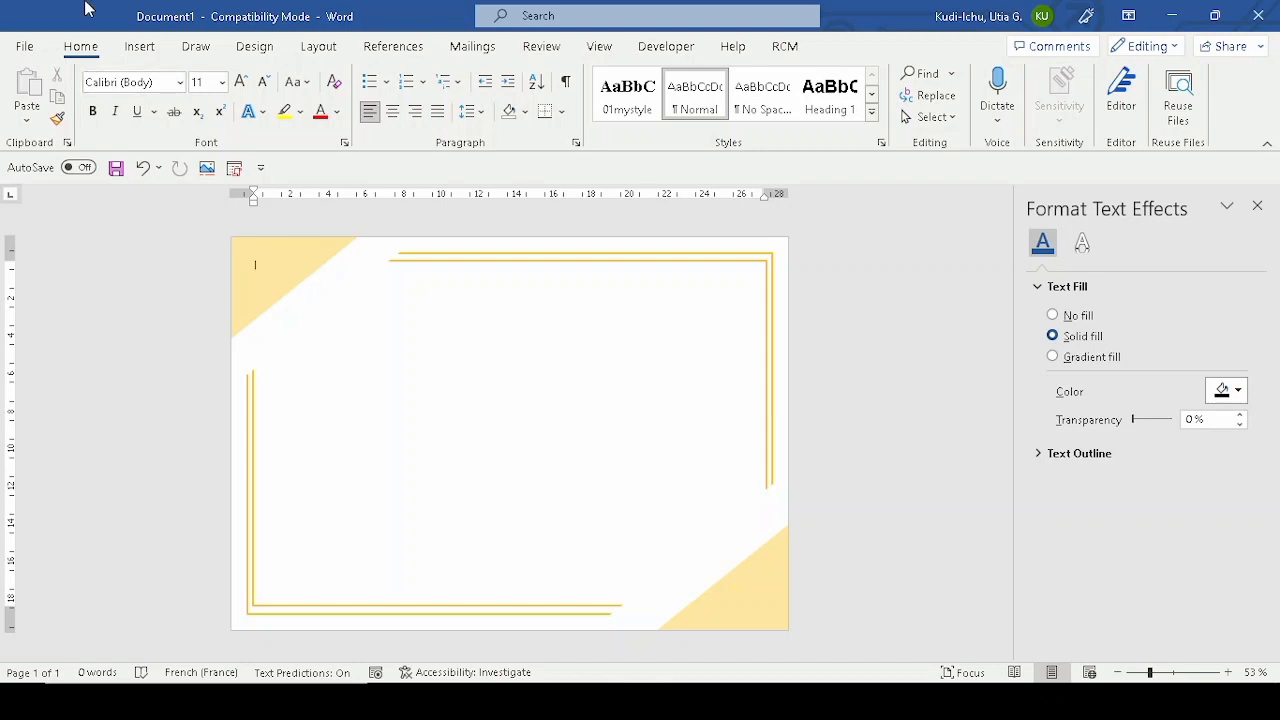
# Draw an isosceles triangle about 7.9 cm wide and 3.5 cm high at the page's upper-left corner
pyautogui.click(140, 48)
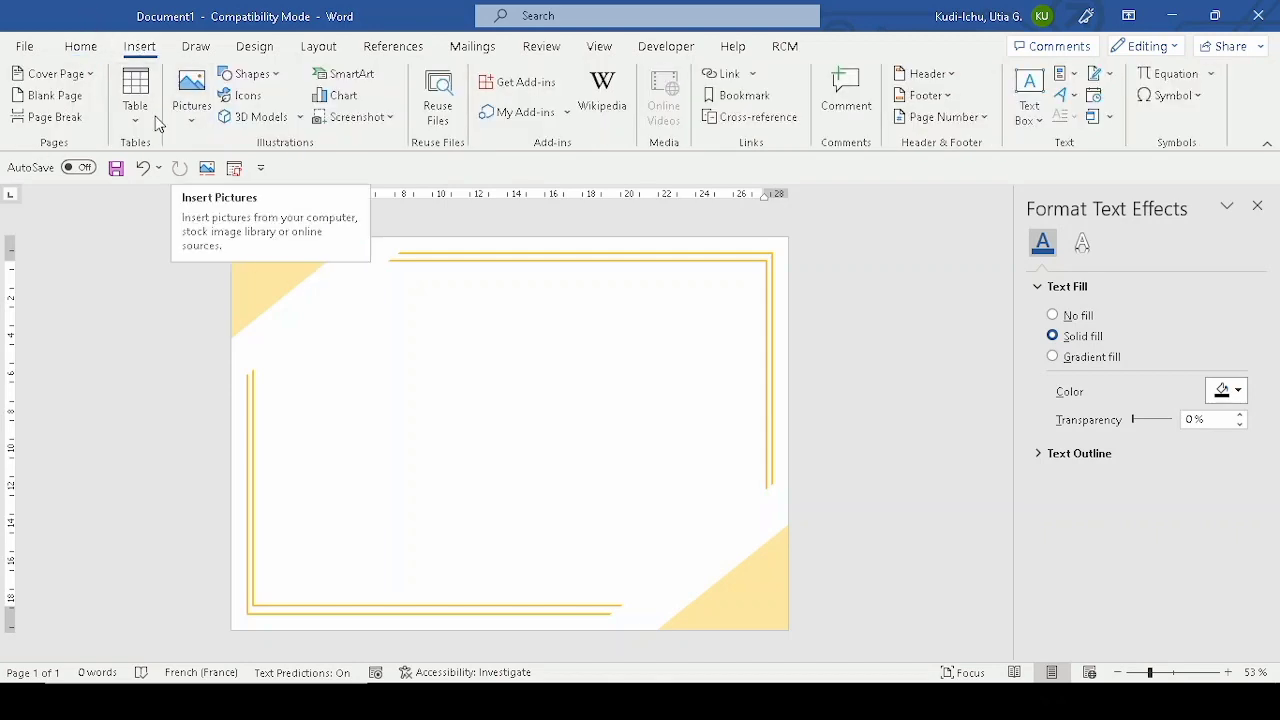
pyautogui.click(255, 84)
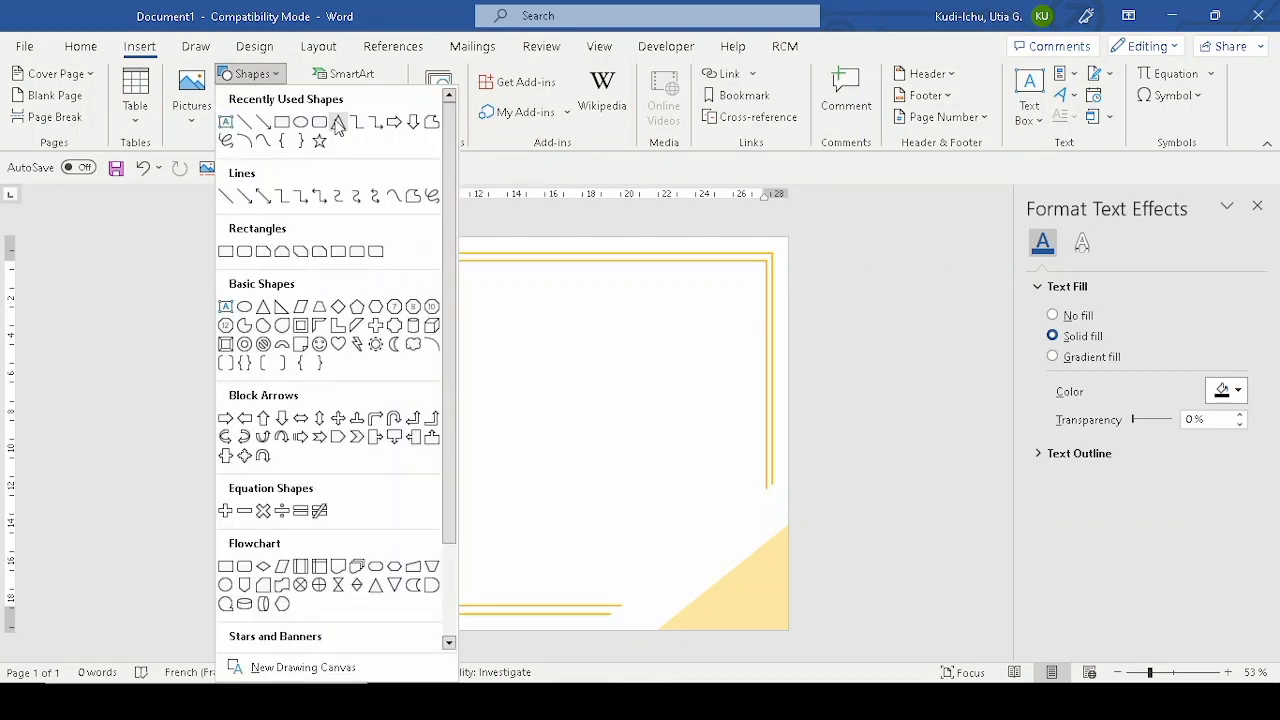
pyautogui.click(339, 123)
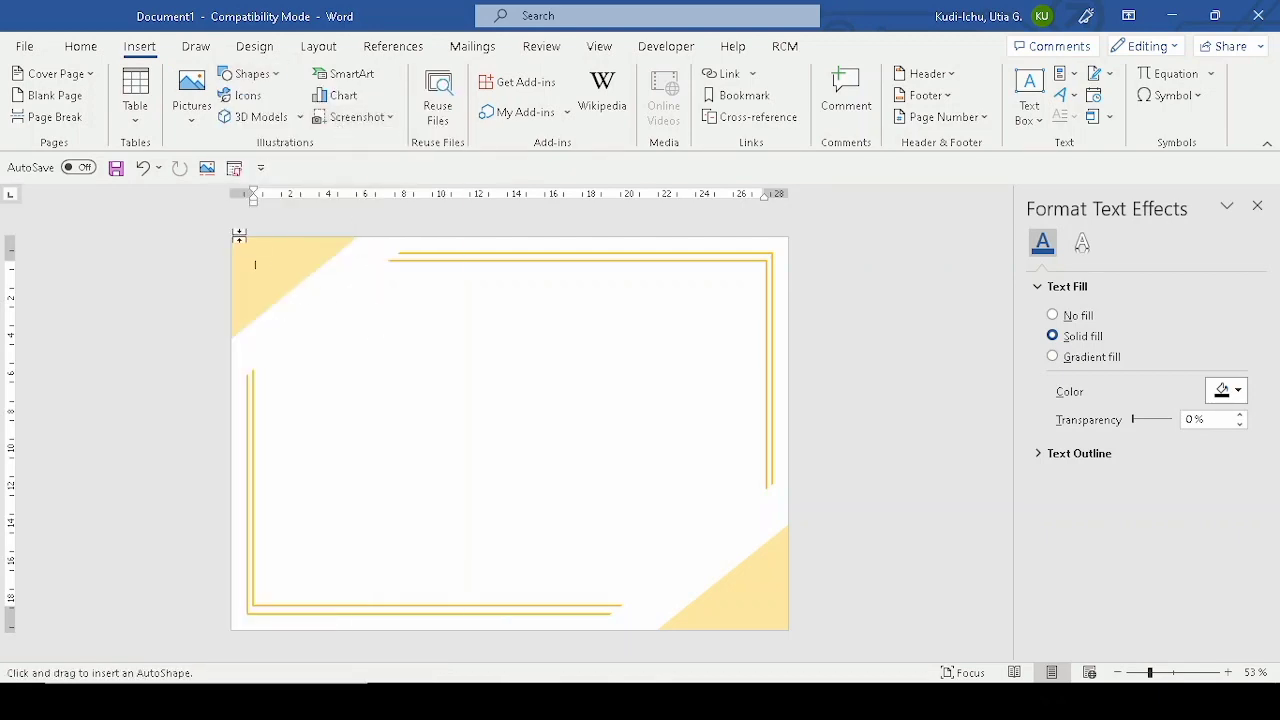
pyautogui.moveTo(234, 238); pyautogui.dragTo(380, 302)
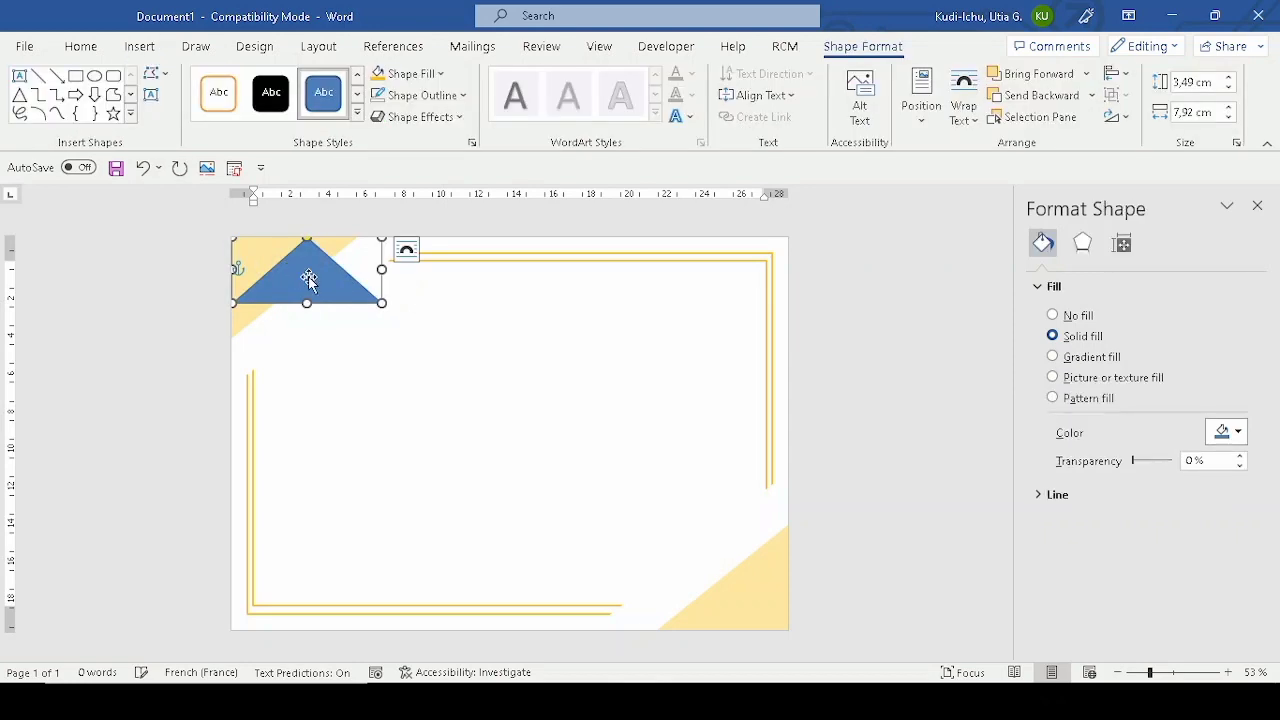
# Turn the blue triangle upside down and align its flat side with the page's top edge at the upper-left corner
pyautogui.moveTo(310, 282); pyautogui.dragTo(389, 334)
pyautogui.moveTo(390, 262); pyautogui.dragTo(378, 287)
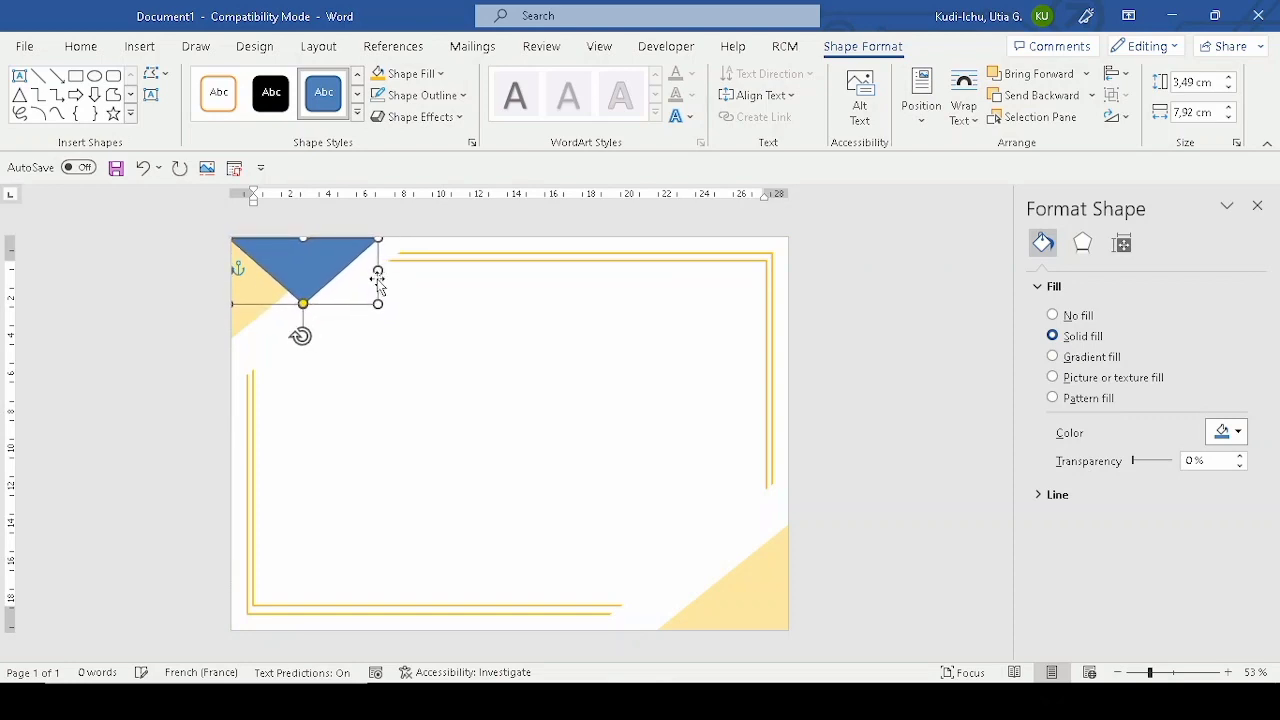
pyautogui.click(452, 360)
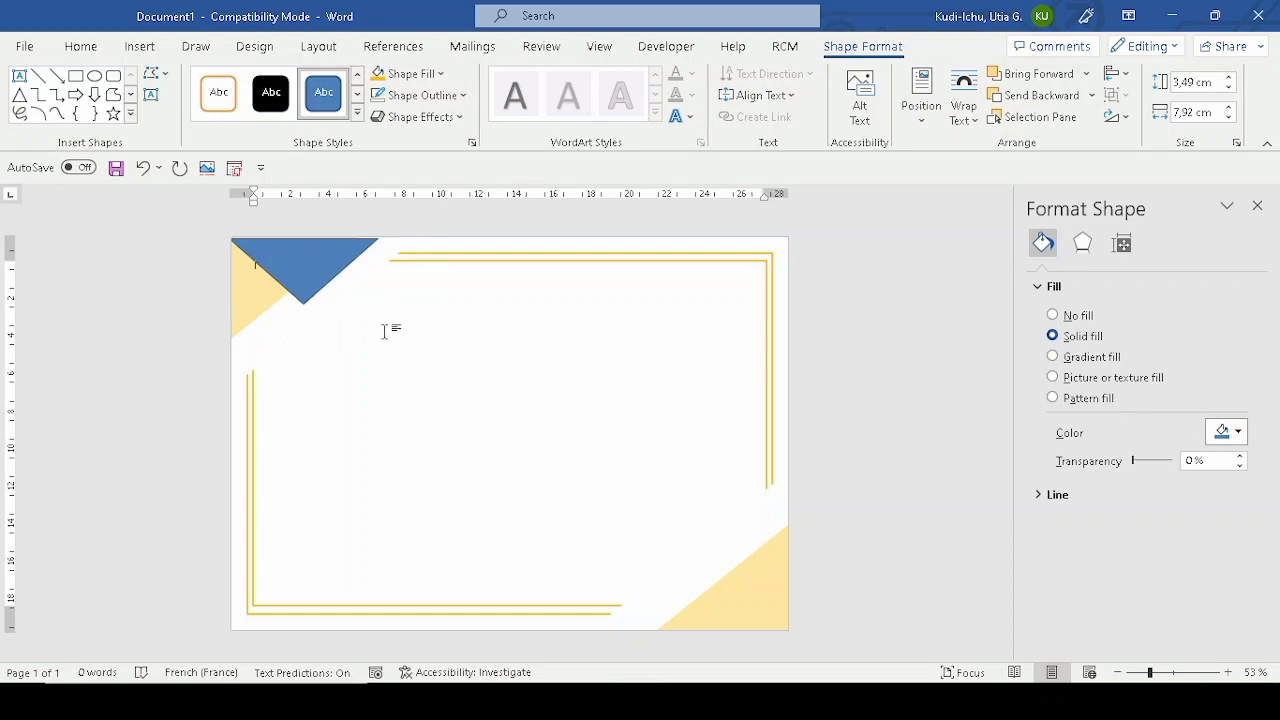
# Resize the inverted triangle to about 8.3 cm wide and 3.1 cm high
pyautogui.click(323, 263)
pyautogui.click(378, 305)
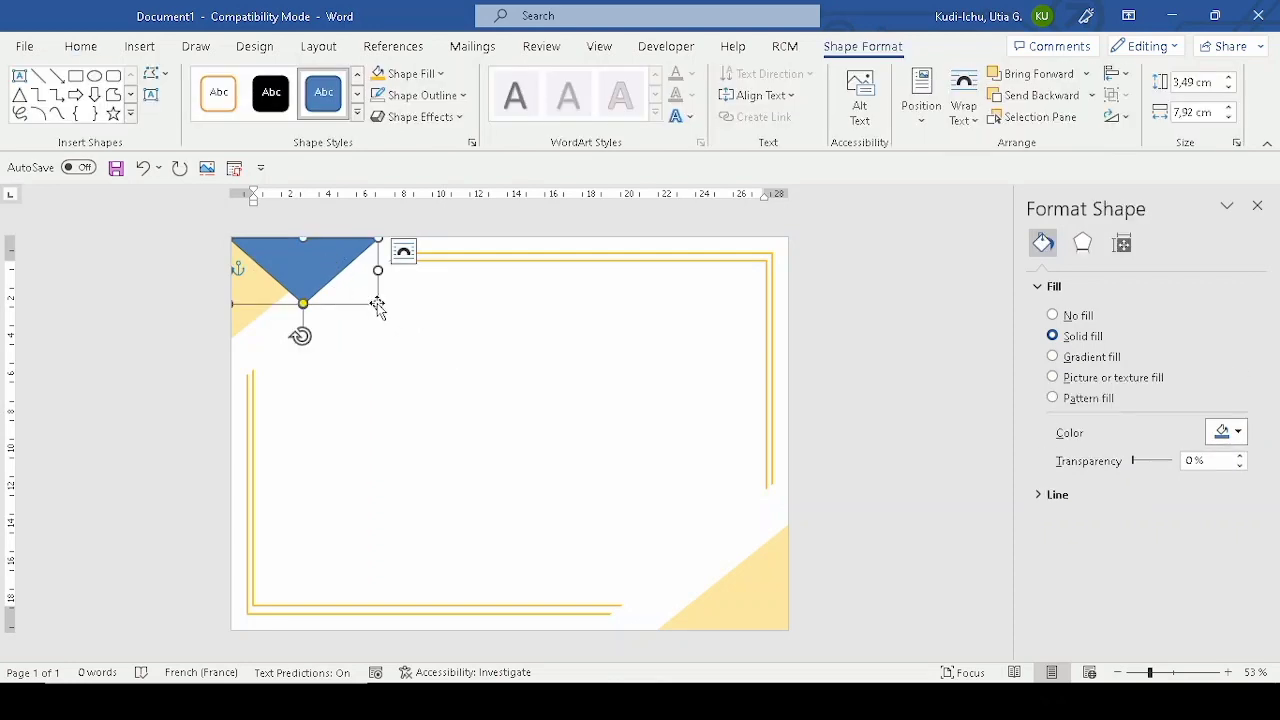
pyautogui.moveTo(378, 303)
pyautogui.mouseDown()
pyautogui.moveTo(389, 314)
pyautogui.moveTo(401, 296)
pyautogui.moveTo(385, 297)
pyautogui.mouseUp()
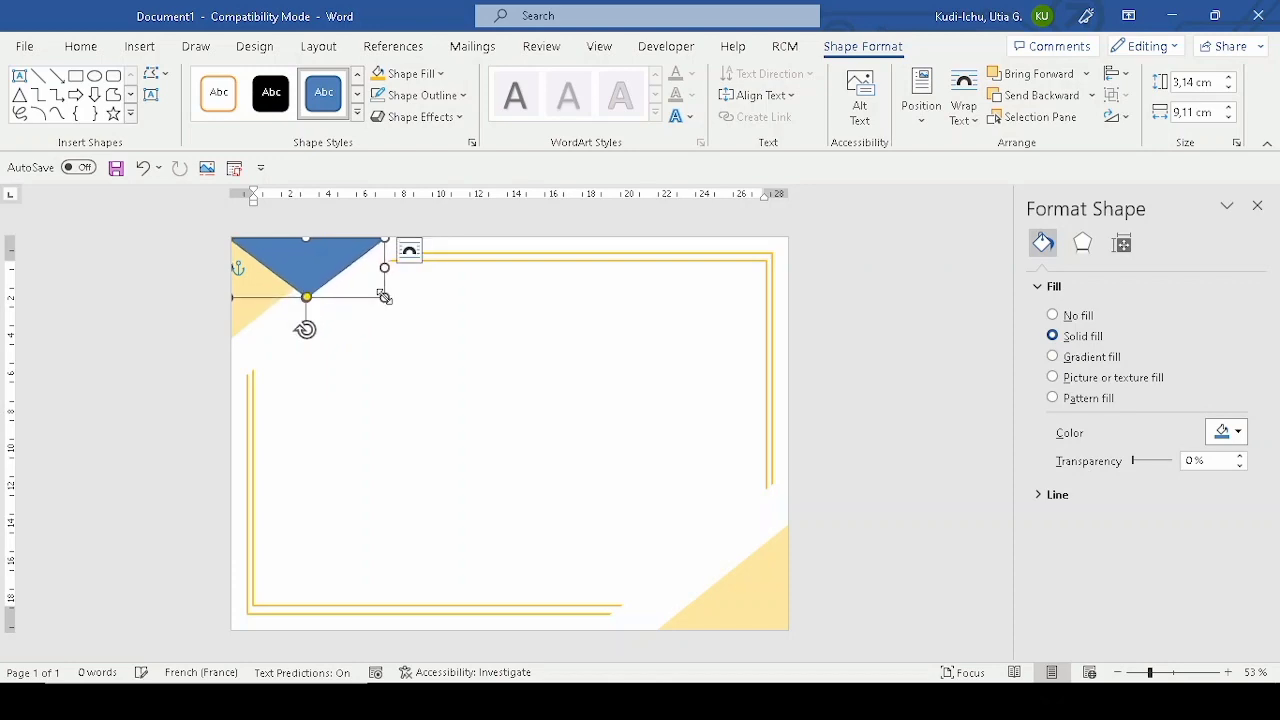
# Fill the inverted triangle with a darker shade of the orange theme color and remove its outline
pyautogui.click(440, 76)
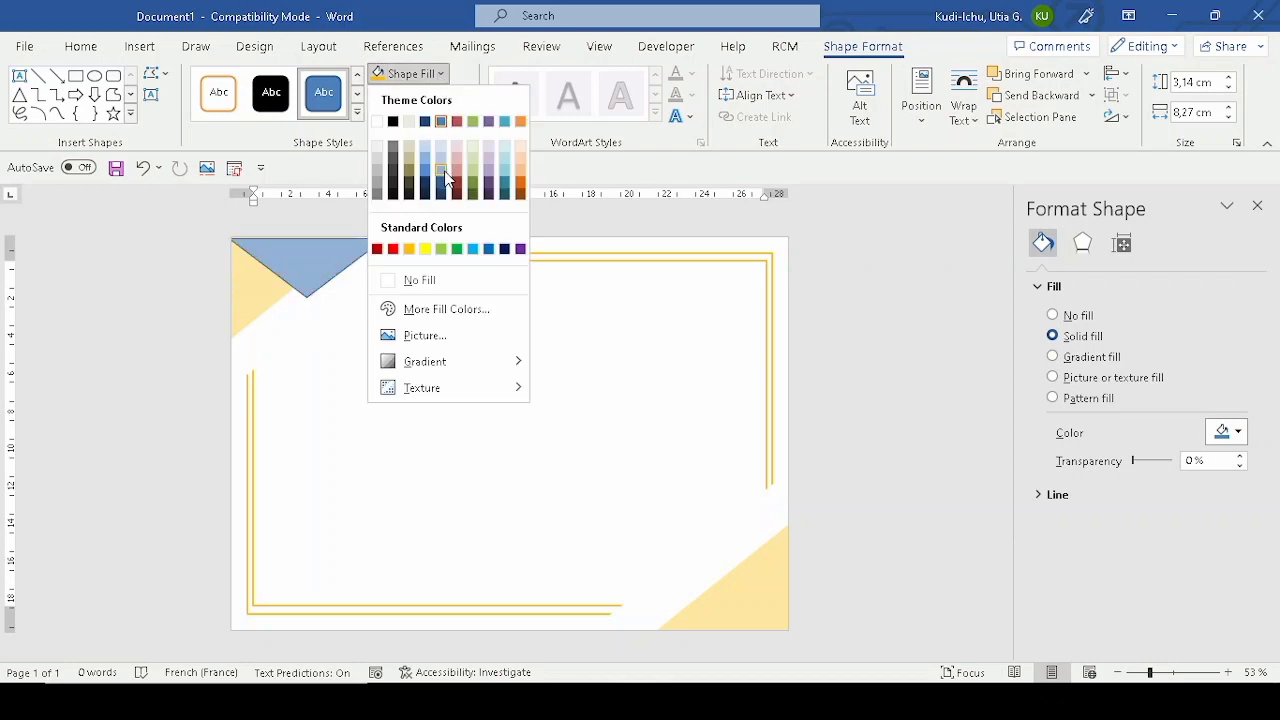
pyautogui.click(521, 185)
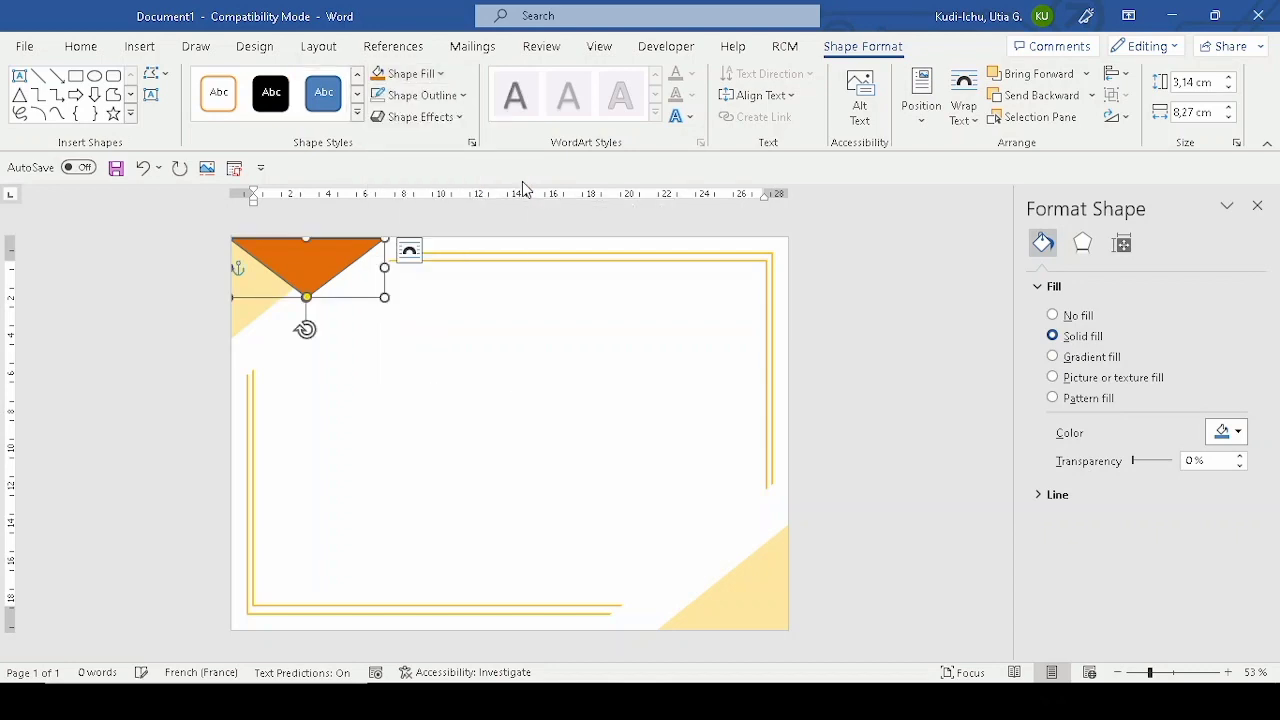
pyautogui.click(458, 95)
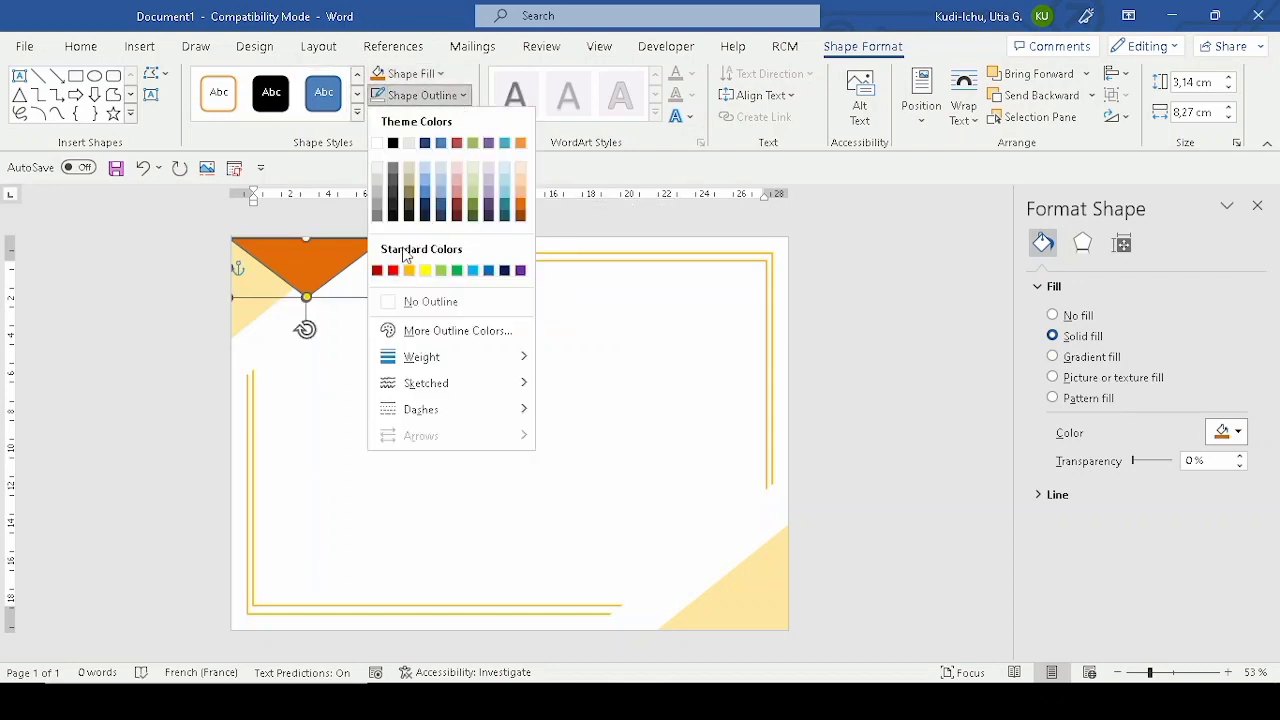
pyautogui.click(428, 301)
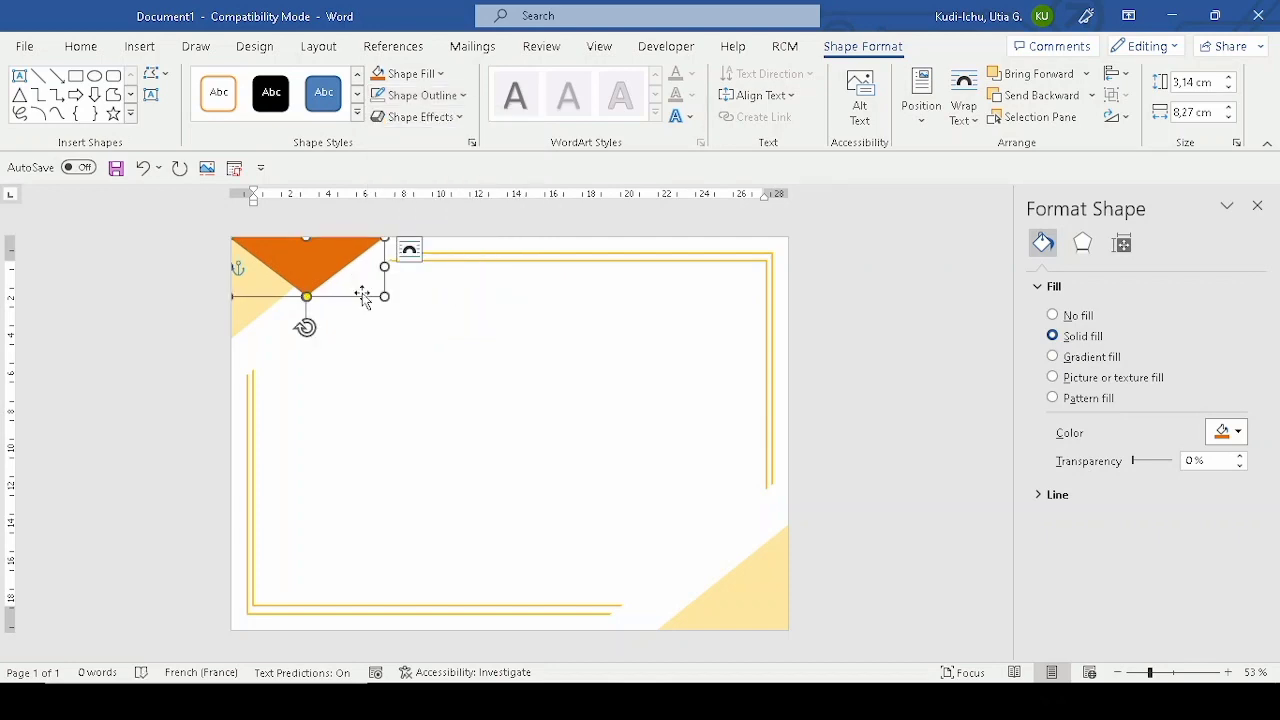
pyautogui.click(398, 343)
# Duplicate the dark orange inverted triangle and fill the copy with a lighter shade of the orange theme color
pyautogui.click(306, 263)
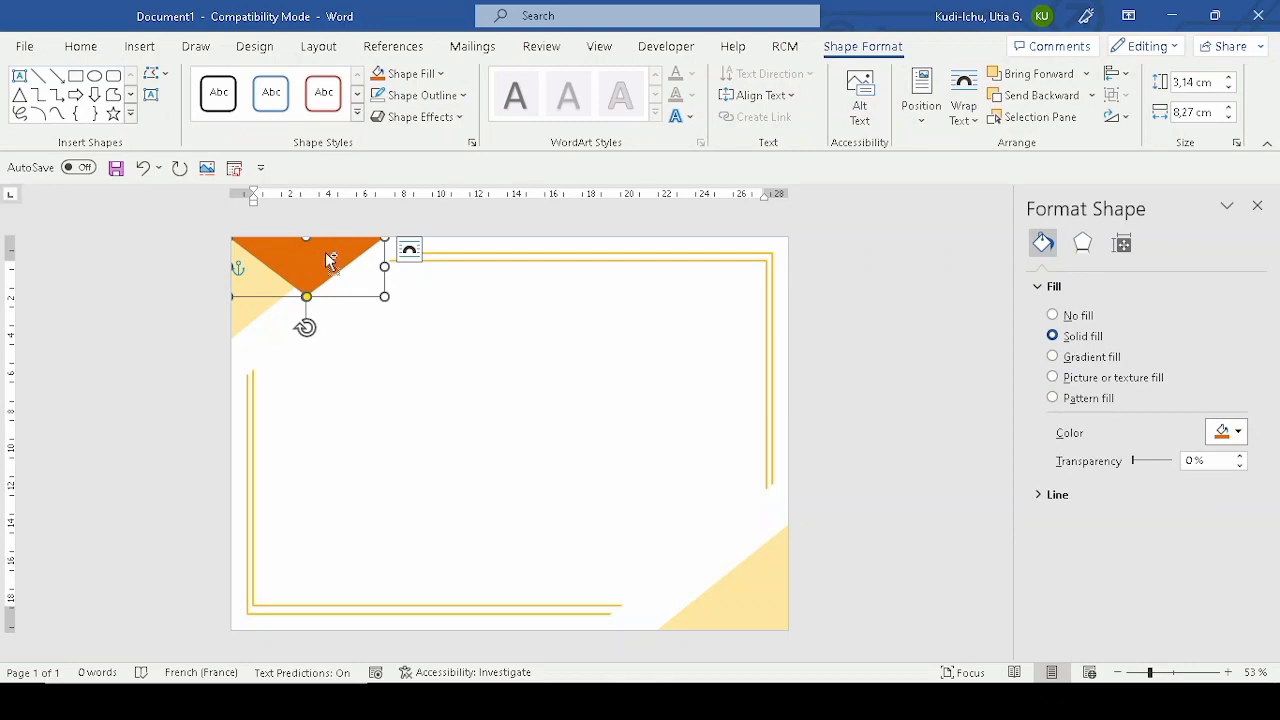
pyautogui.moveTo(331, 260); pyautogui.dragTo(340, 265)
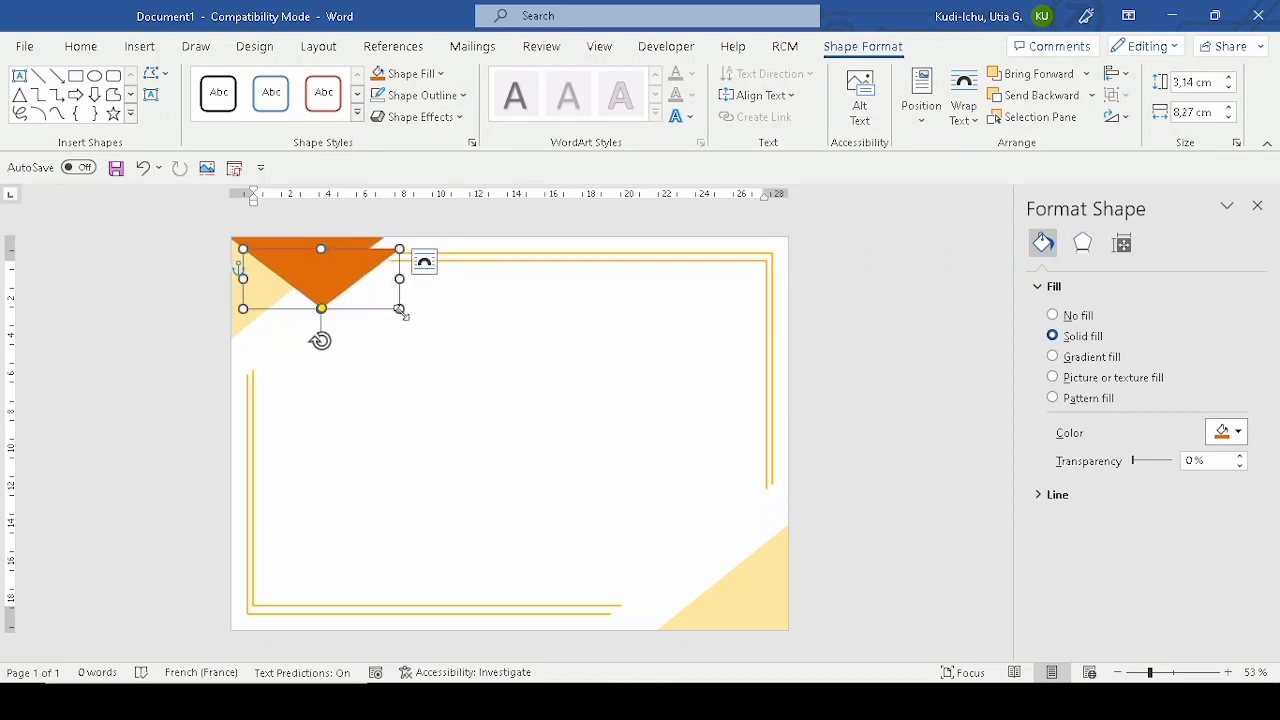
pyautogui.click(426, 73)
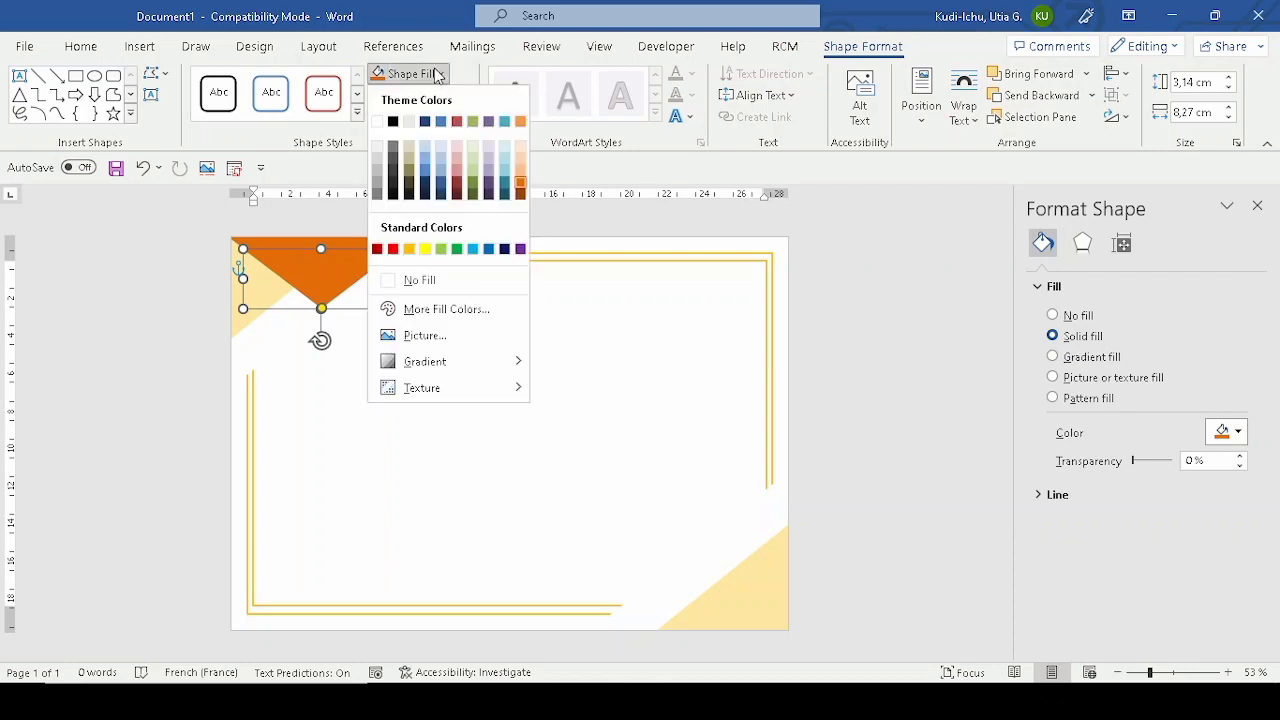
pyautogui.click(521, 177)
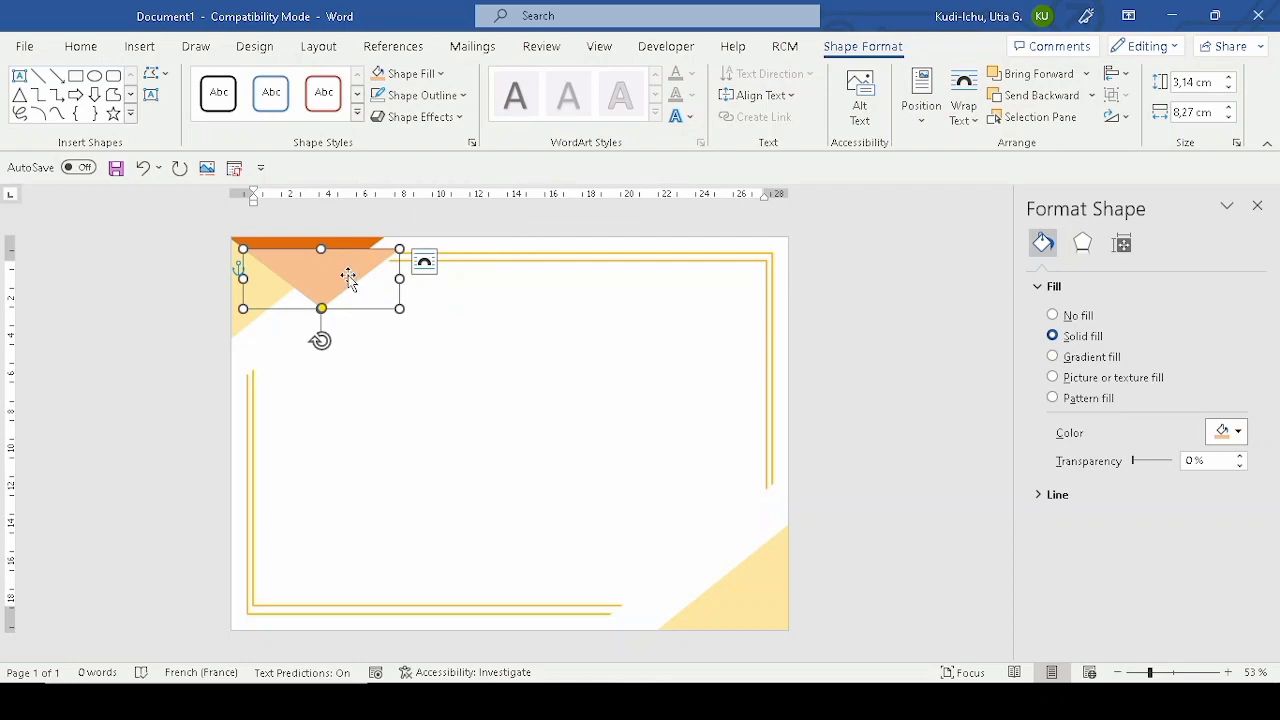
# Move the dark orange triangle aside and align the light orange triangle with the page's upper-left corner
pyautogui.moveTo(349, 279); pyautogui.dragTo(314, 249)
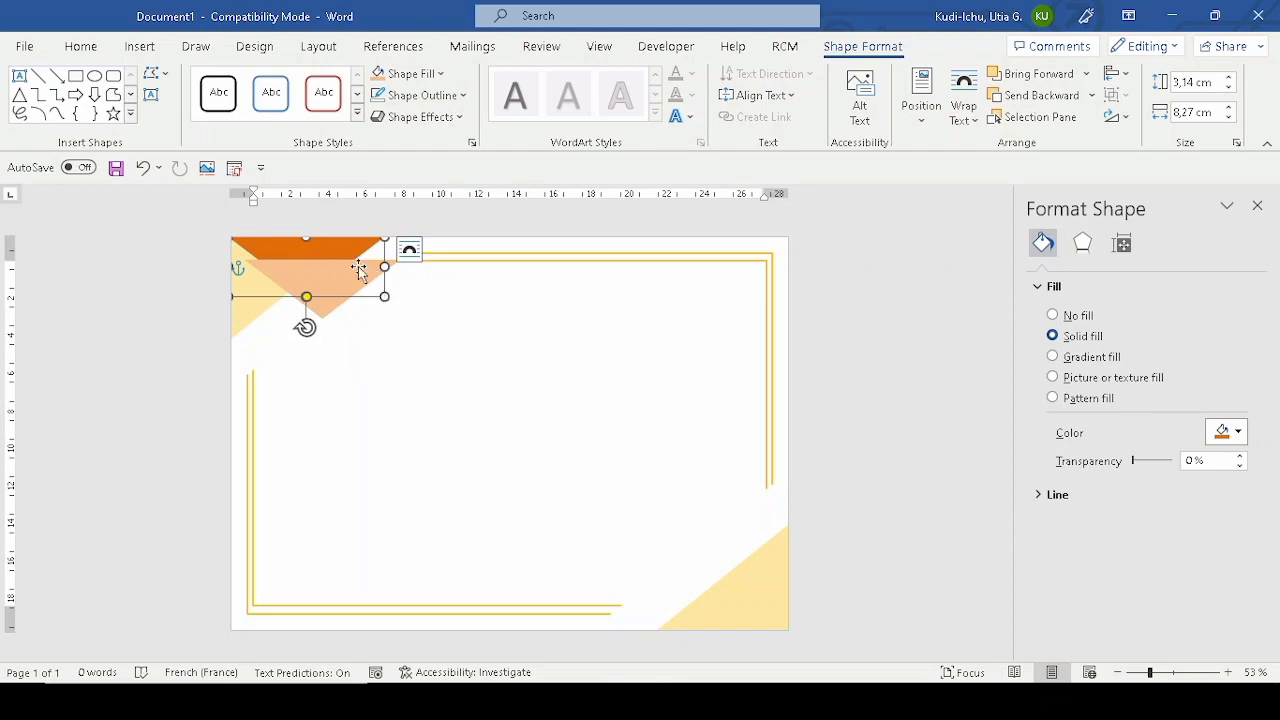
pyautogui.moveTo(338, 253); pyautogui.dragTo(416, 346)
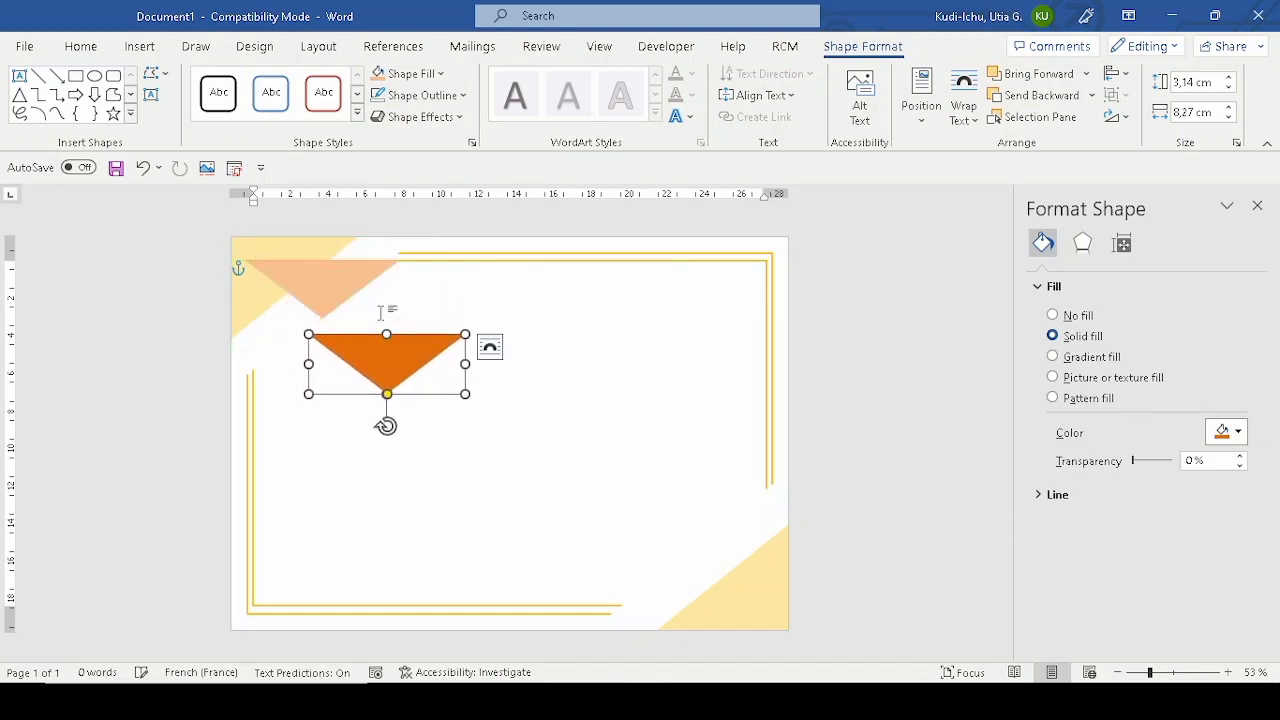
pyautogui.moveTo(333, 287); pyautogui.dragTo(314, 266)
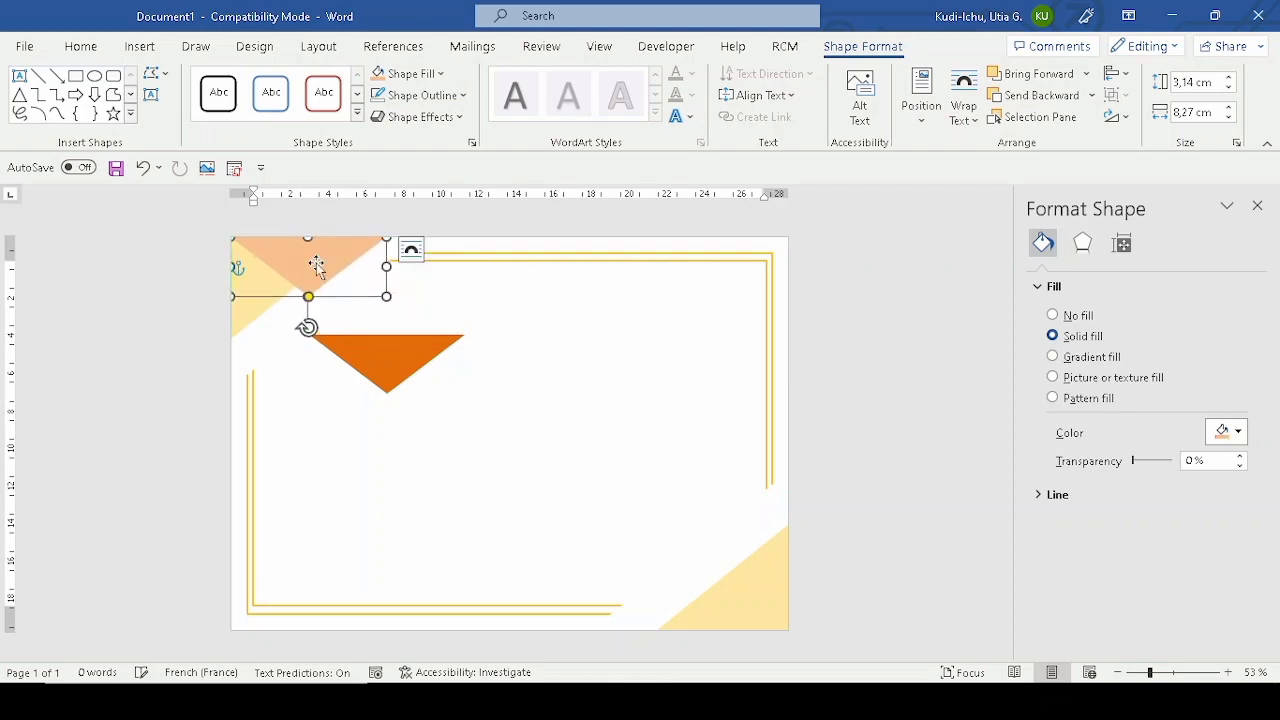
# Resize the dark orange triangle to about 8.3 by 3.4 cm and center it in front of the light one along the page's top edge
pyautogui.click(393, 378)
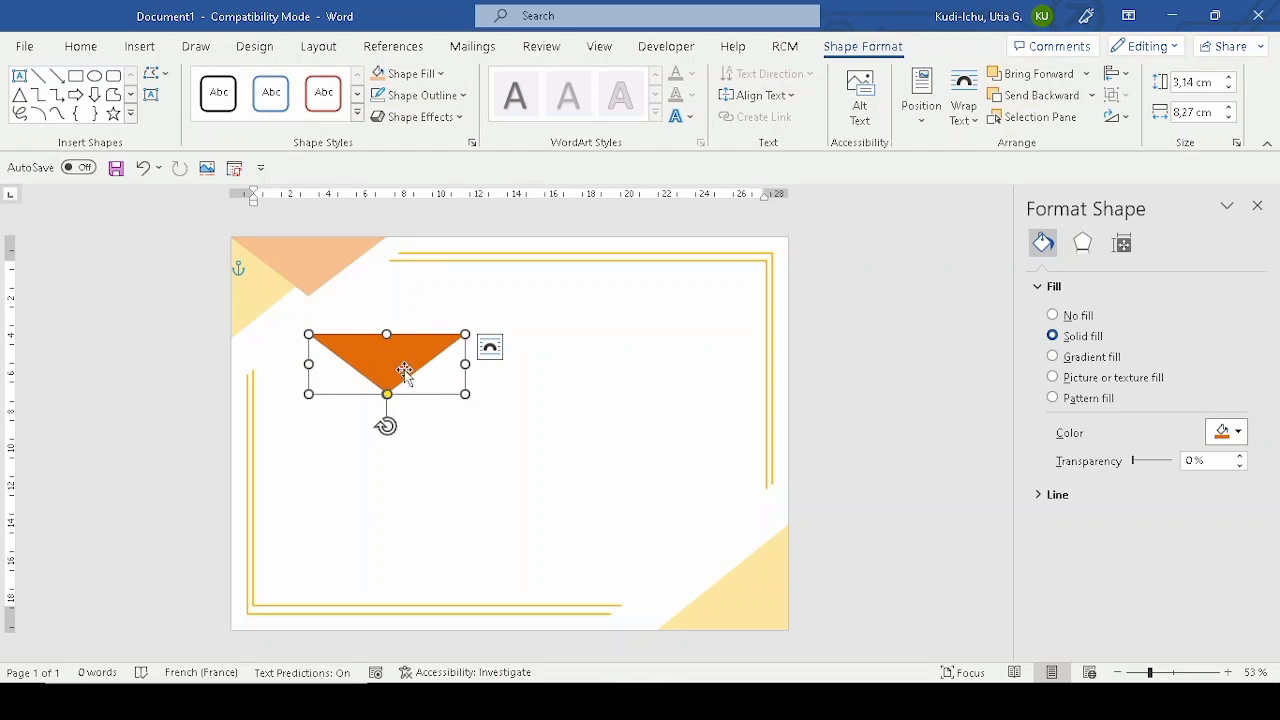
pyautogui.moveTo(465, 394); pyautogui.dragTo(453, 386)
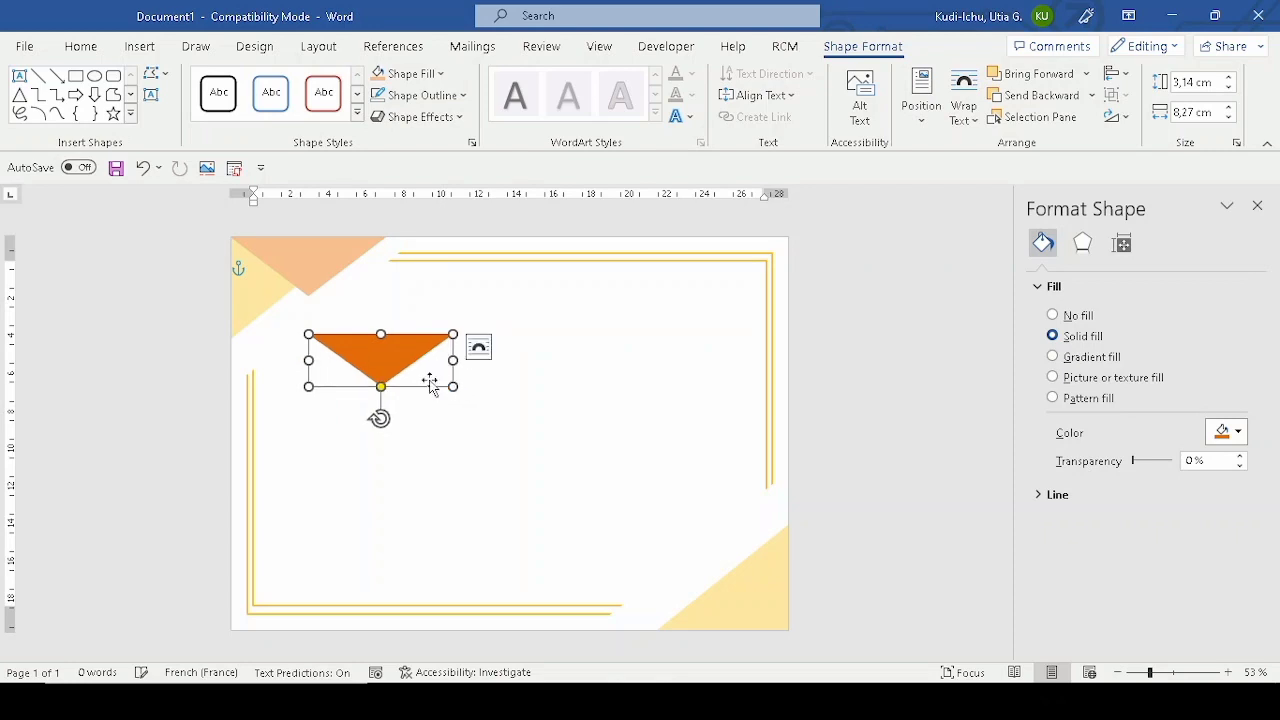
pyautogui.moveTo(355, 343); pyautogui.dragTo(290, 238)
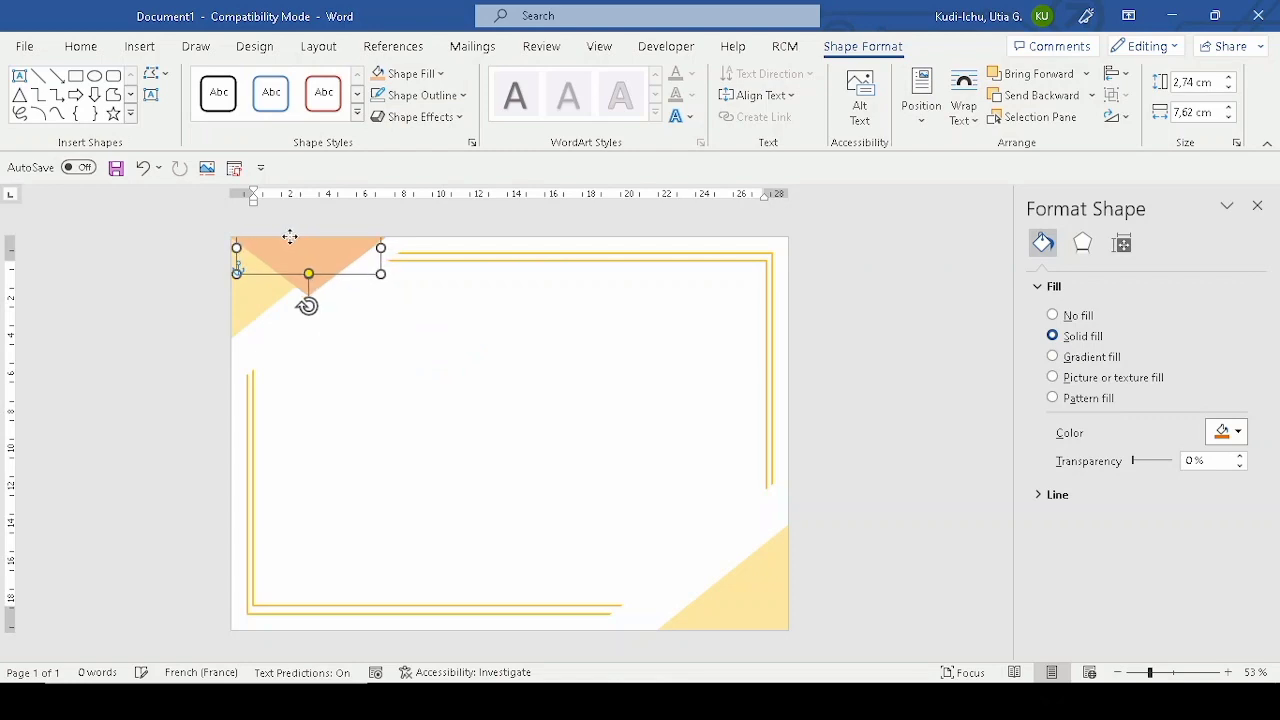
pyautogui.click(1064, 83)
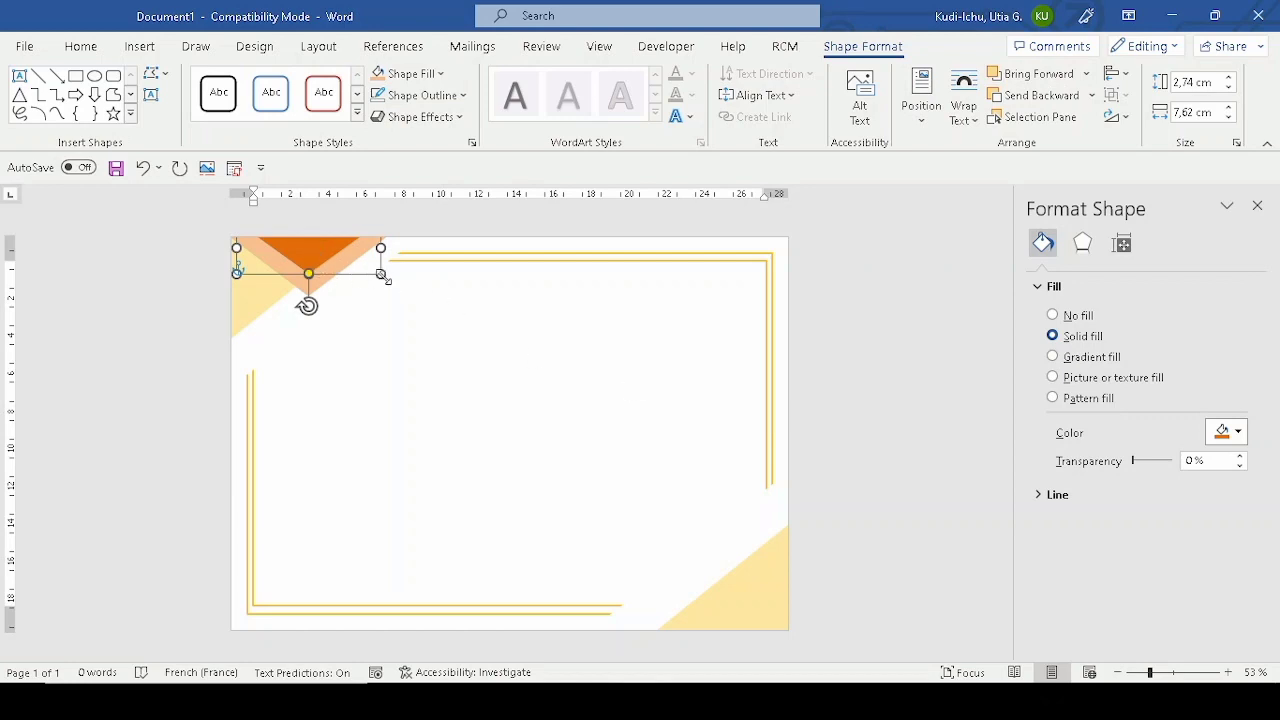
pyautogui.moveTo(380, 275); pyautogui.dragTo(395, 286)
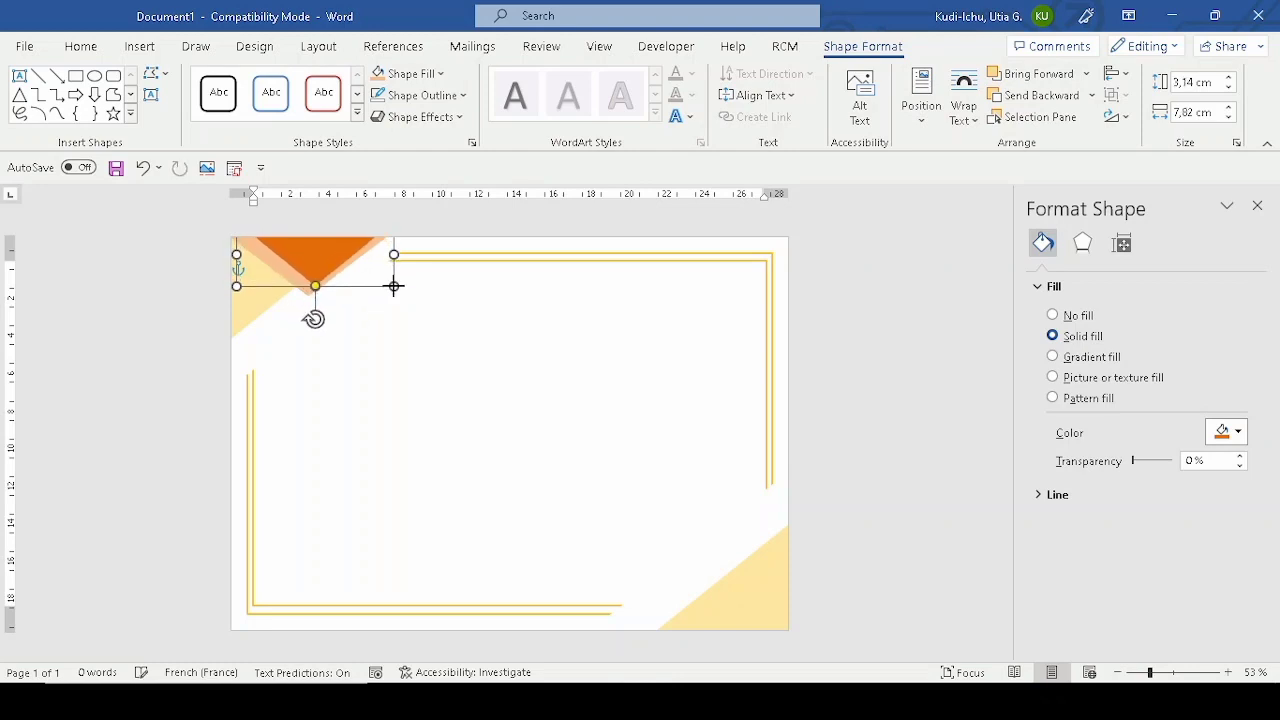
pyautogui.moveTo(332, 258); pyautogui.dragTo(320, 254)
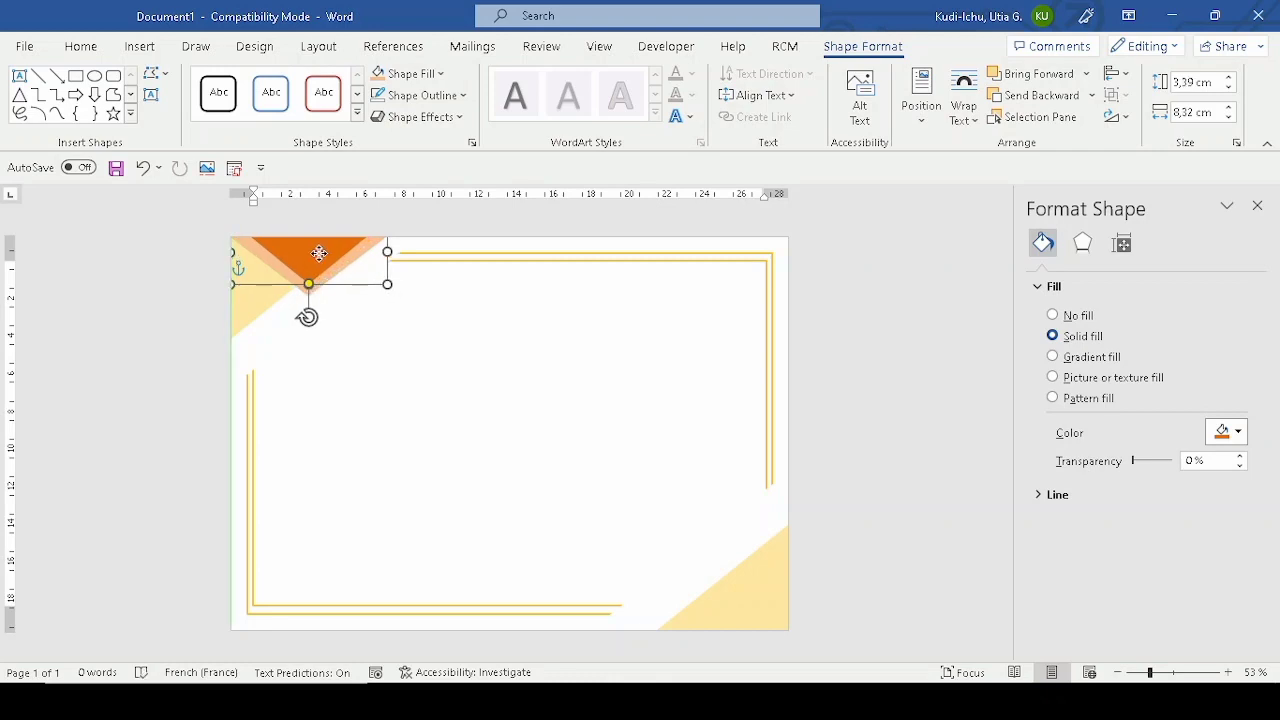
# Group the dark orange triangle with the light orange triangle behind it
pyautogui.click(466, 374)
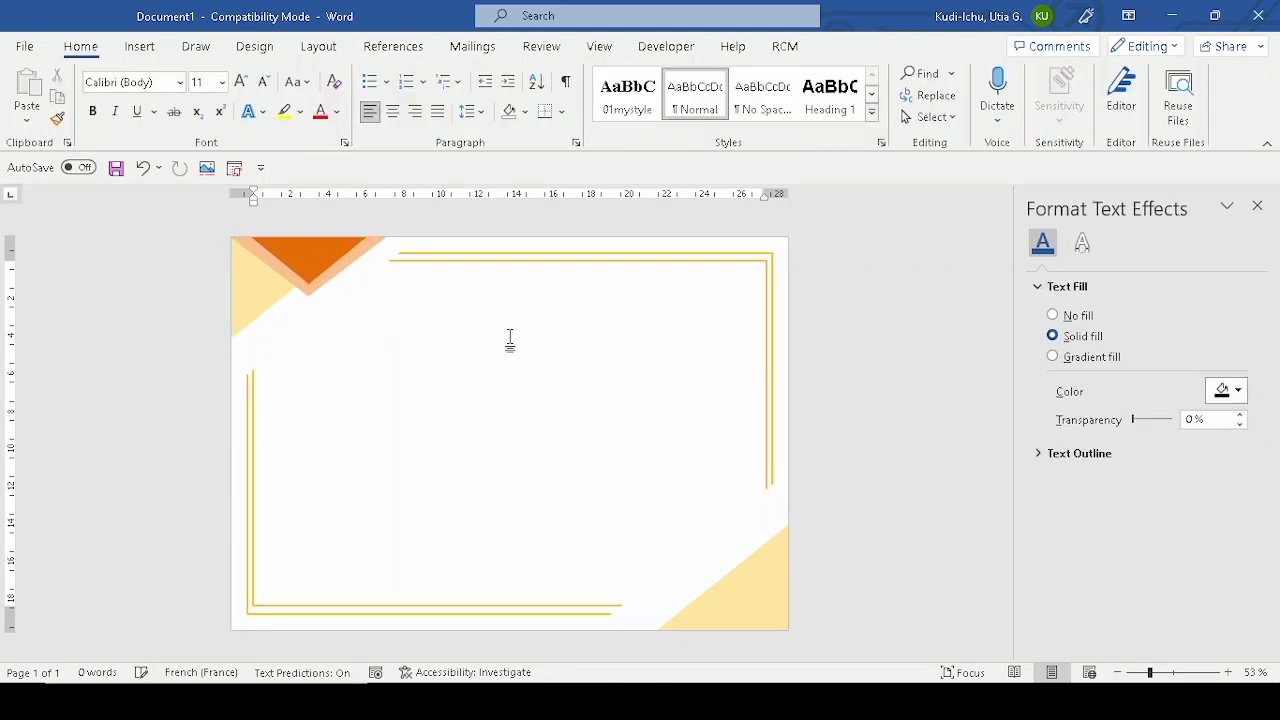
pyautogui.click(331, 269)
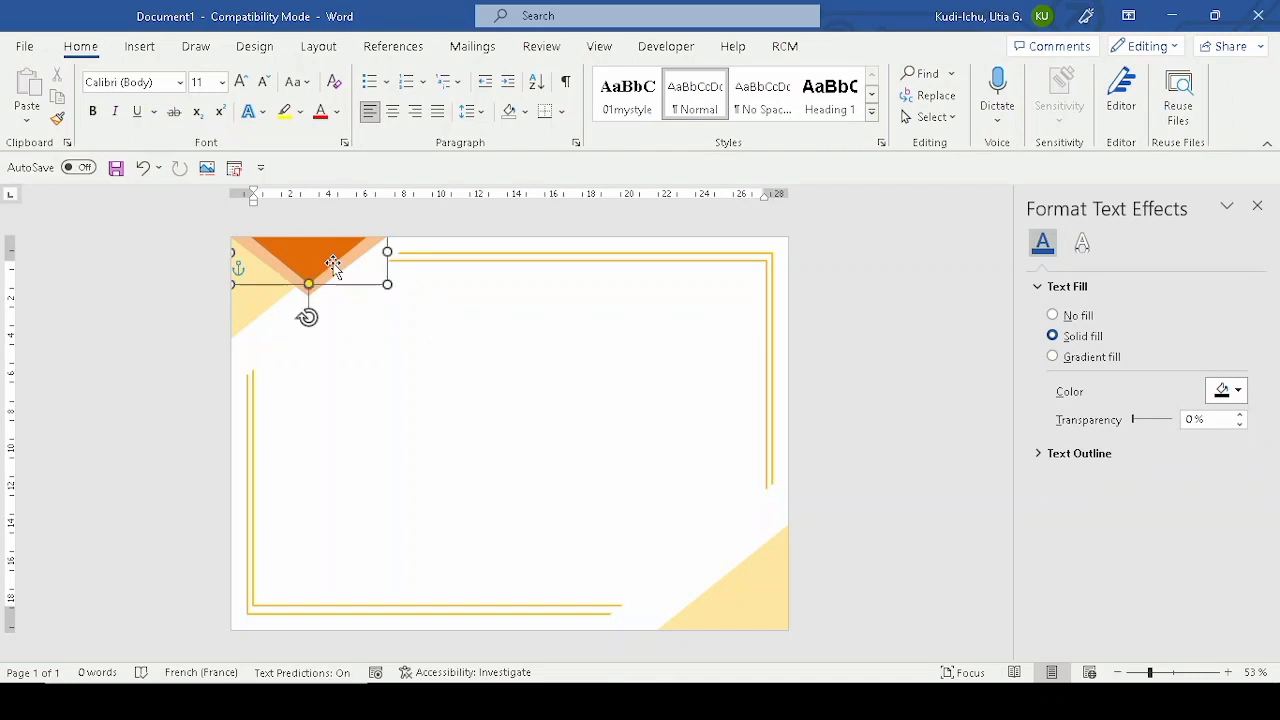
pyautogui.keyDown('shift'); pyautogui.click(314, 288); pyautogui.keyUp('shift')
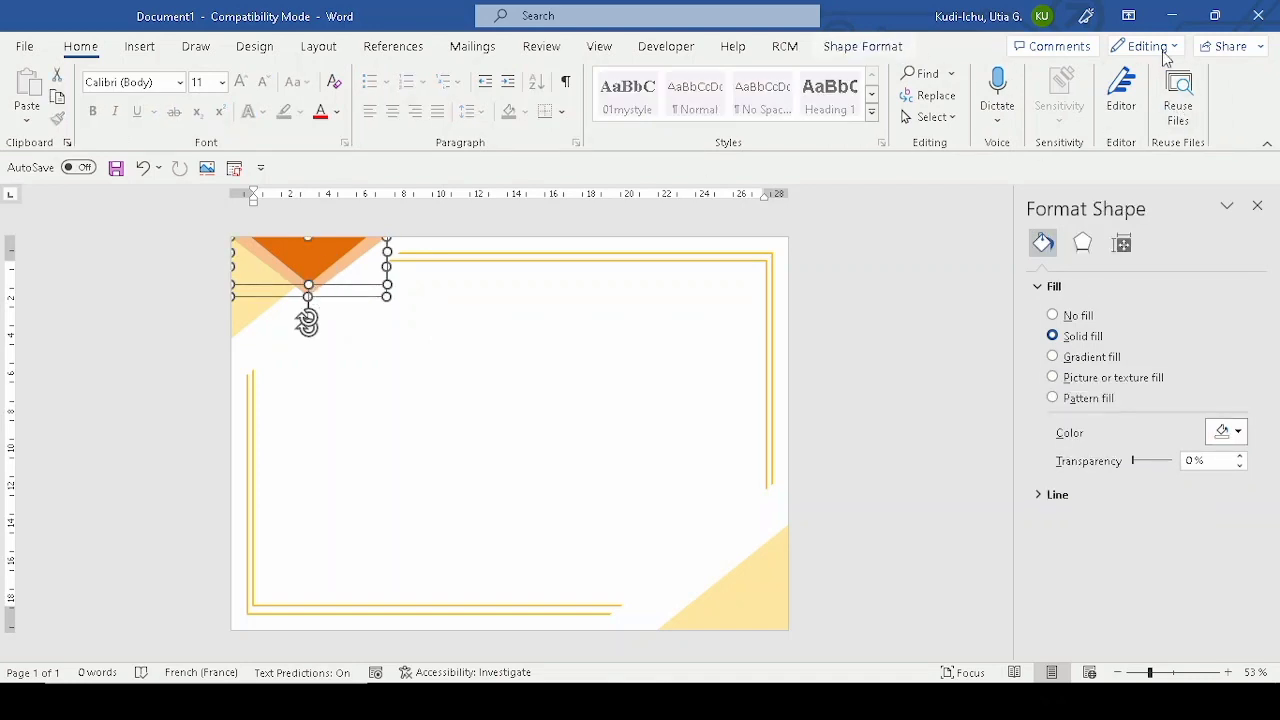
pyautogui.click(863, 47)
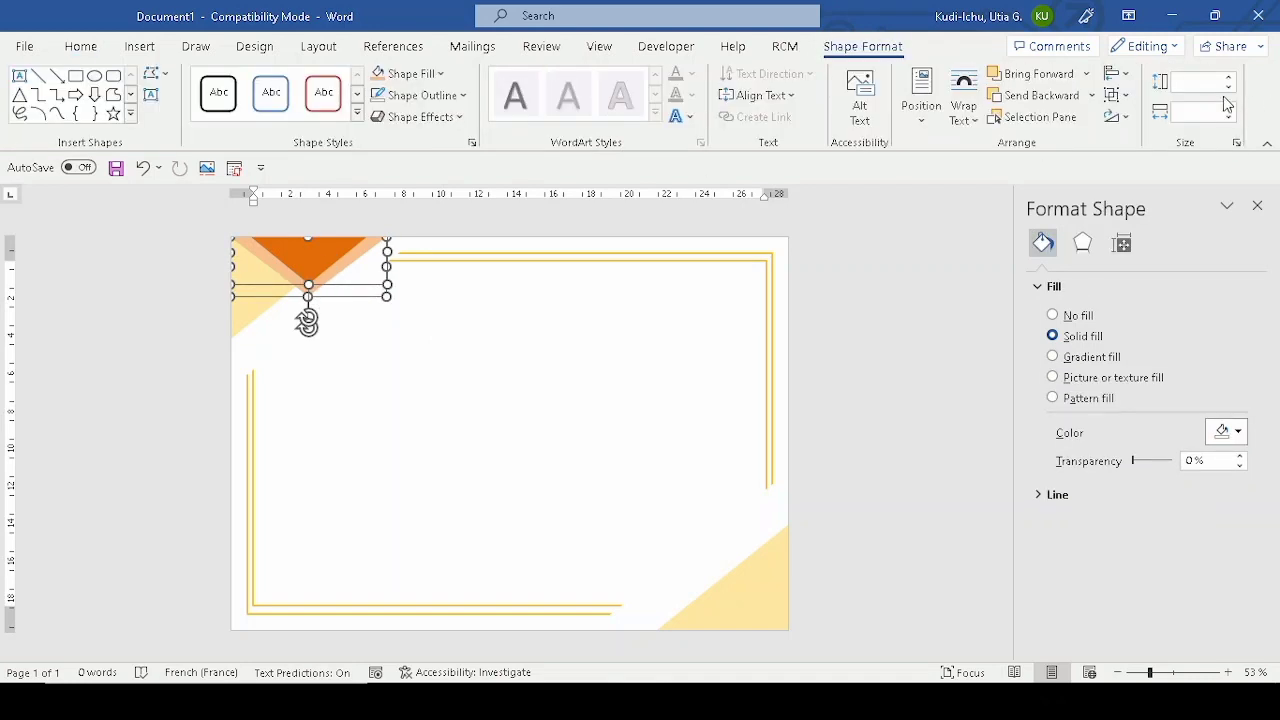
pyautogui.click(1115, 97)
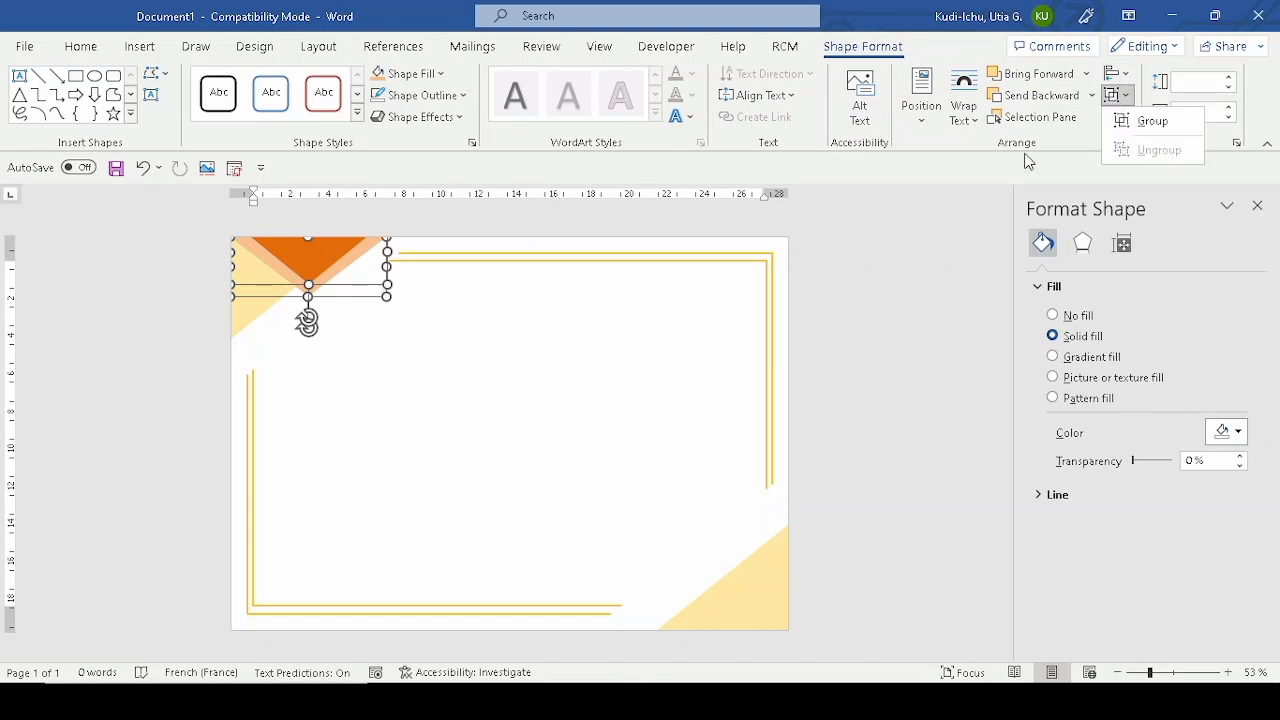
pyautogui.click(1126, 120)
pyautogui.click(327, 281)
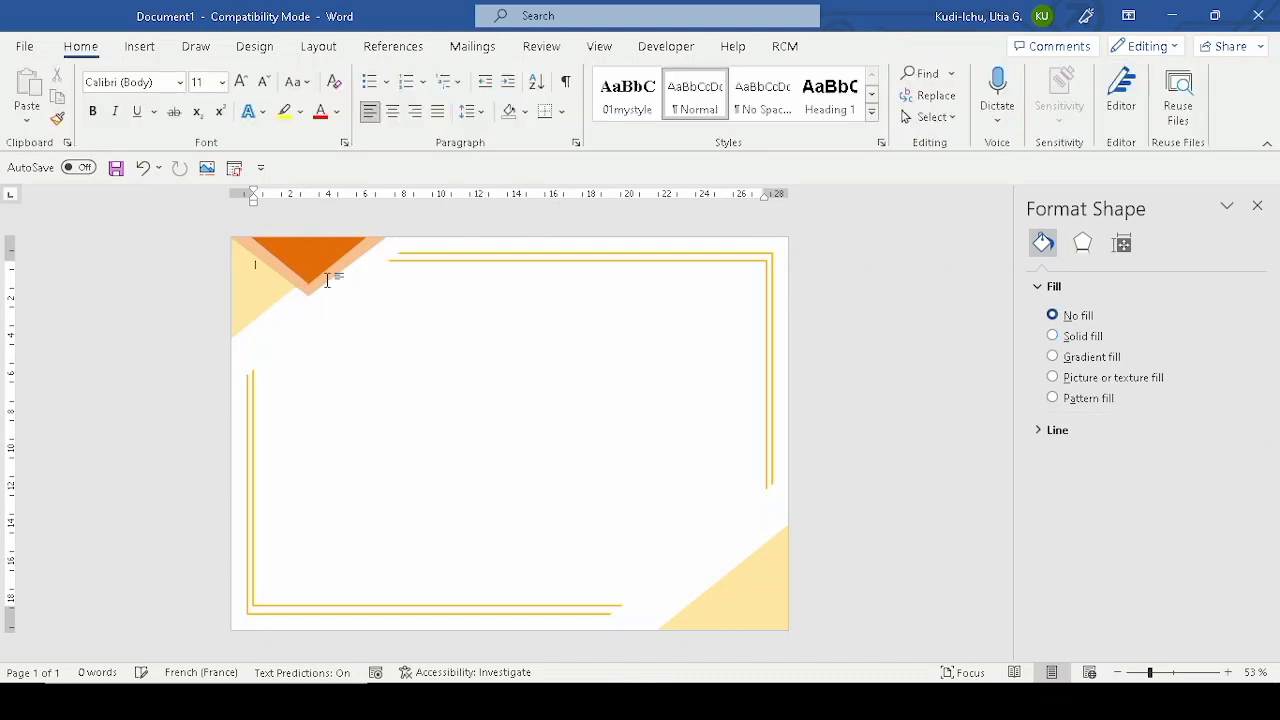
# Copy the triangle group to the page's lower-right corner, turn it 180 degrees and align it with the bottom edge
pyautogui.click(310, 265)
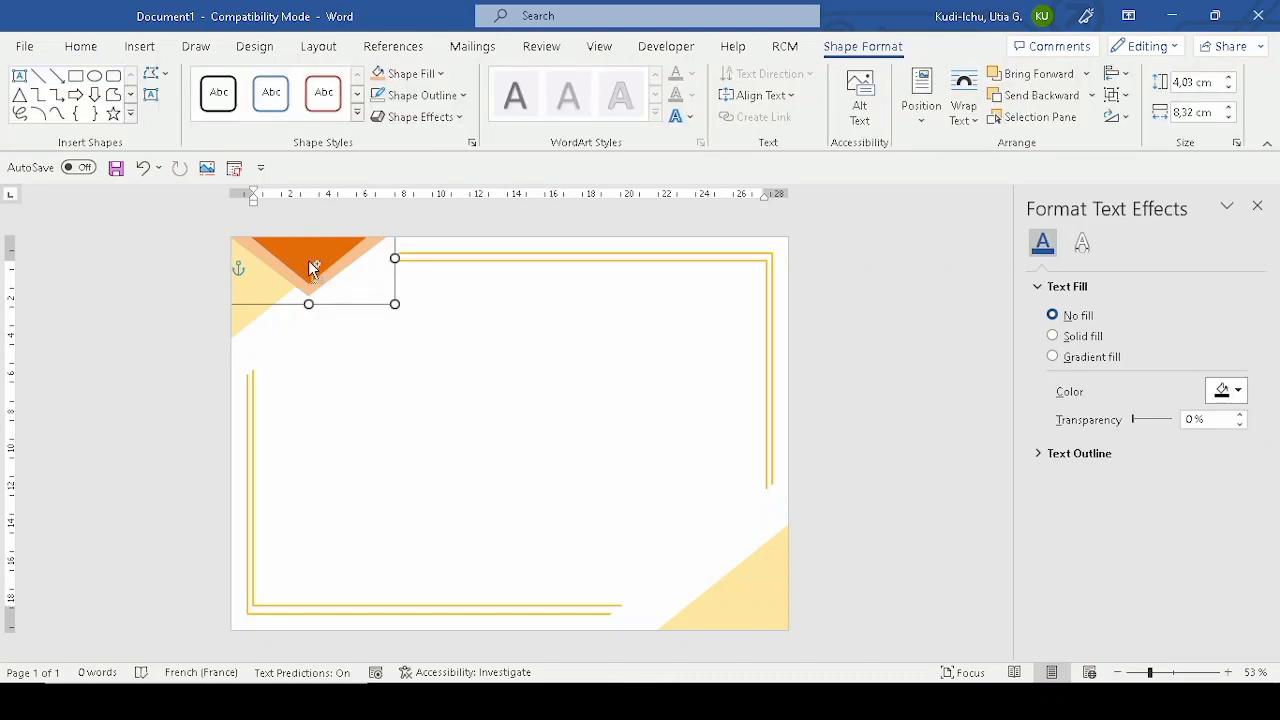
pyautogui.moveTo(310, 265); pyautogui.dragTo(717, 598)
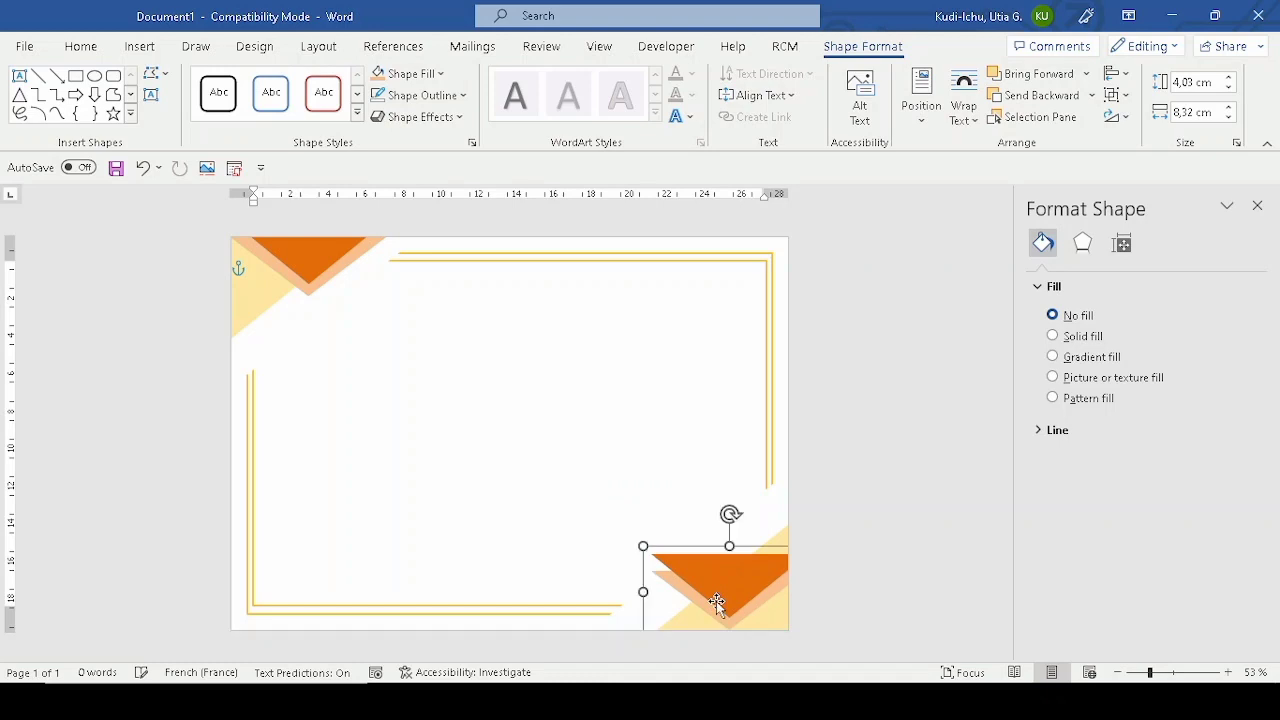
pyautogui.moveTo(731, 515); pyautogui.dragTo(713, 603)
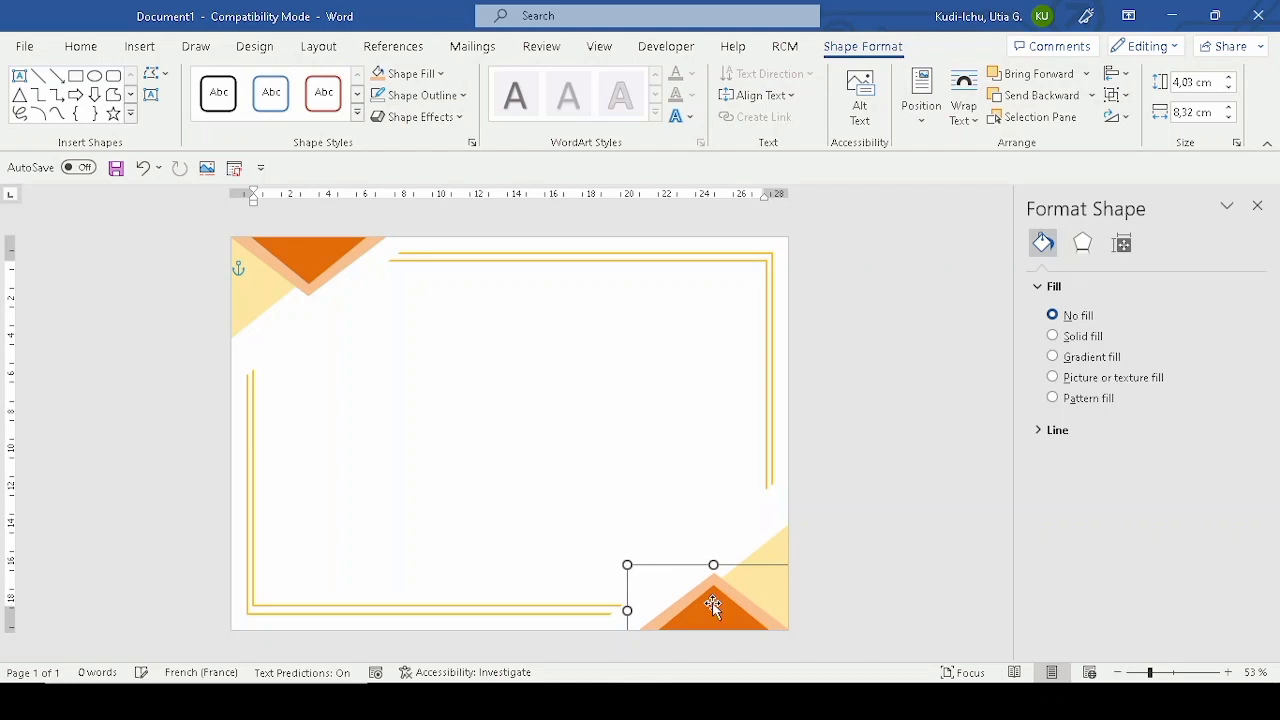
pyautogui.click(610, 366)
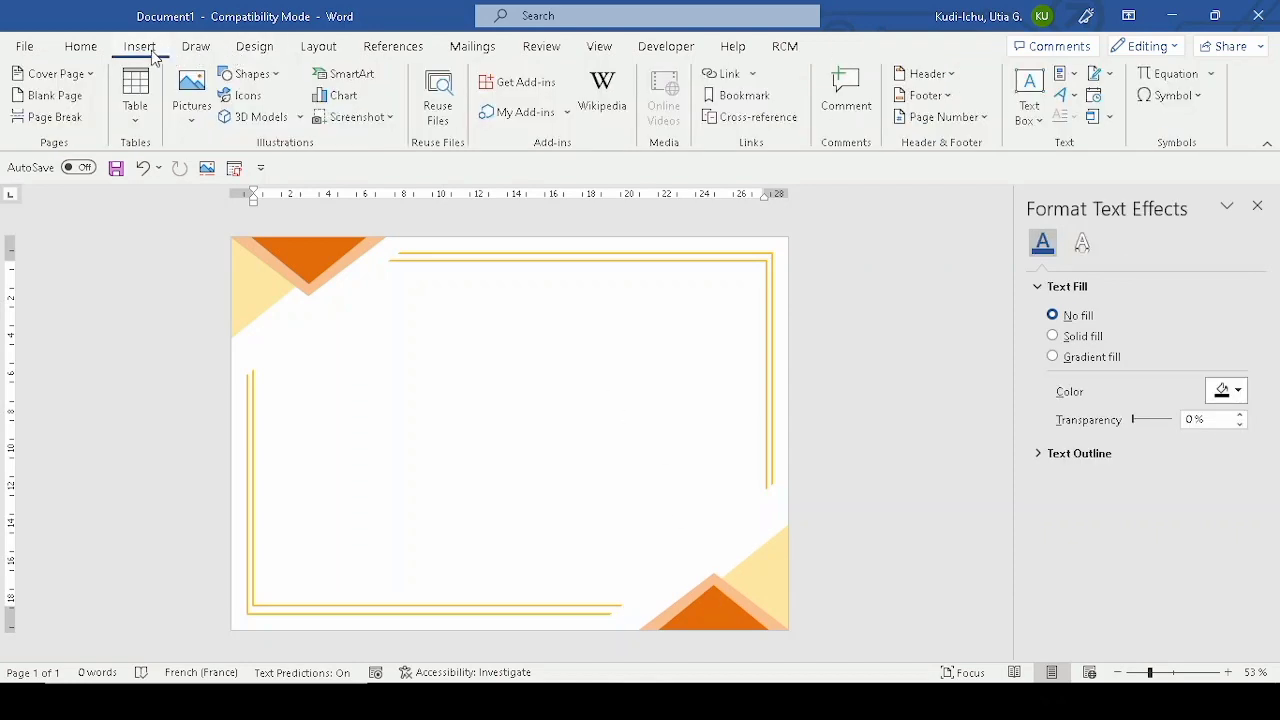
# Draw a text box about 20.1 cm wide and 2.1 cm high near the page's top and enter "certificate"
pyautogui.click(1031, 116)
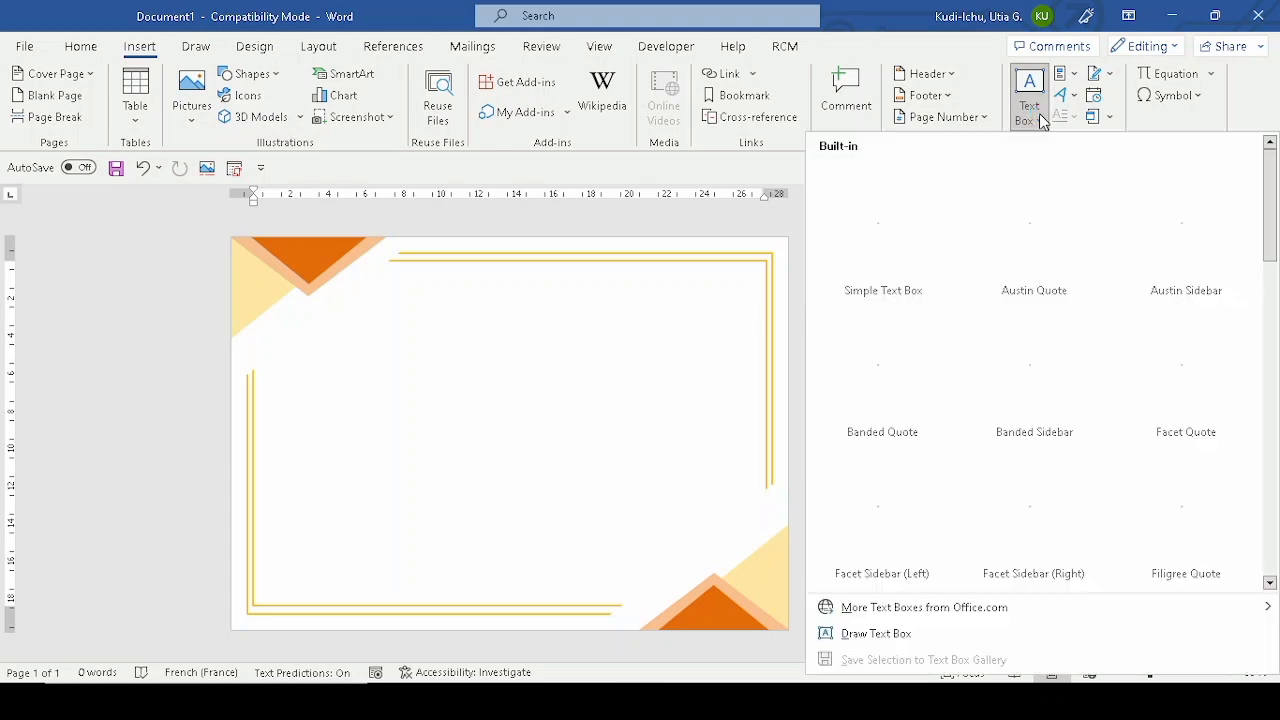
pyautogui.click(843, 634)
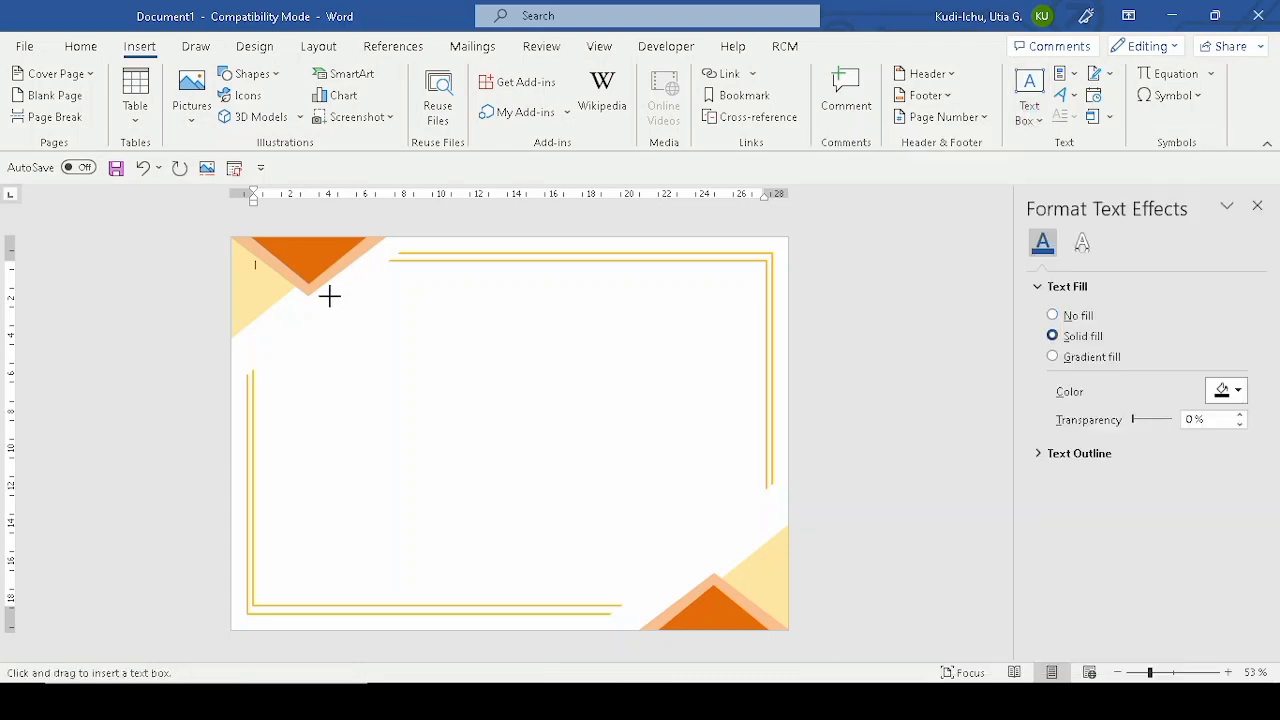
pyautogui.moveTo(321, 296)
pyautogui.mouseDown()
pyautogui.moveTo(508, 311)
pyautogui.moveTo(643, 343)
pyautogui.moveTo(700, 336)
pyautogui.mouseUp()
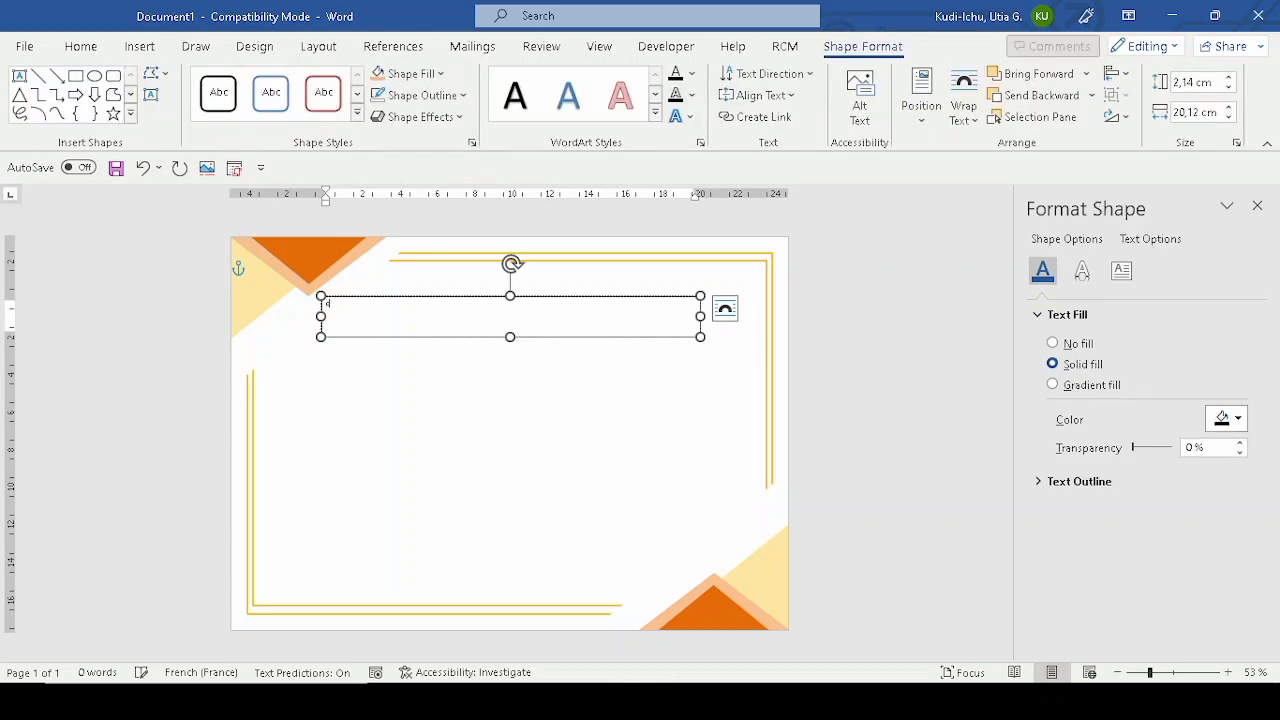
pyautogui.write('certificate')
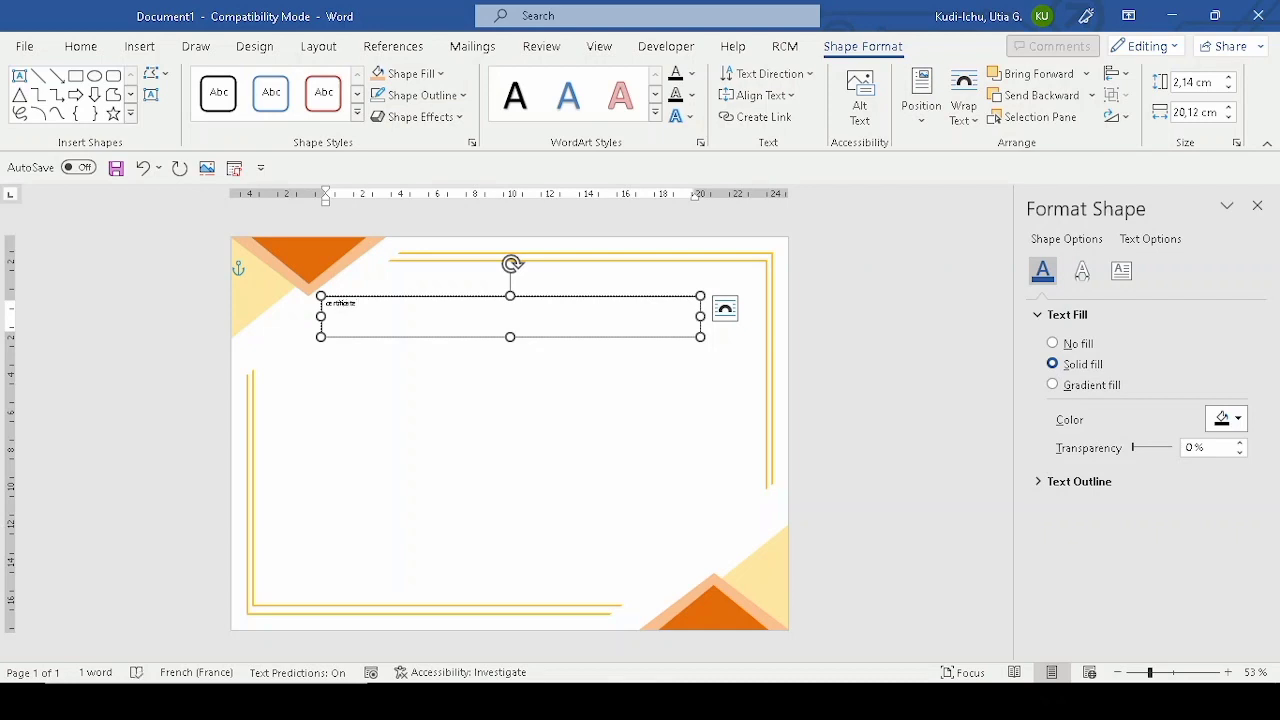
# Set the font size of the "certificate" text to 72
pyautogui.hotkey('ctrl', 'a')
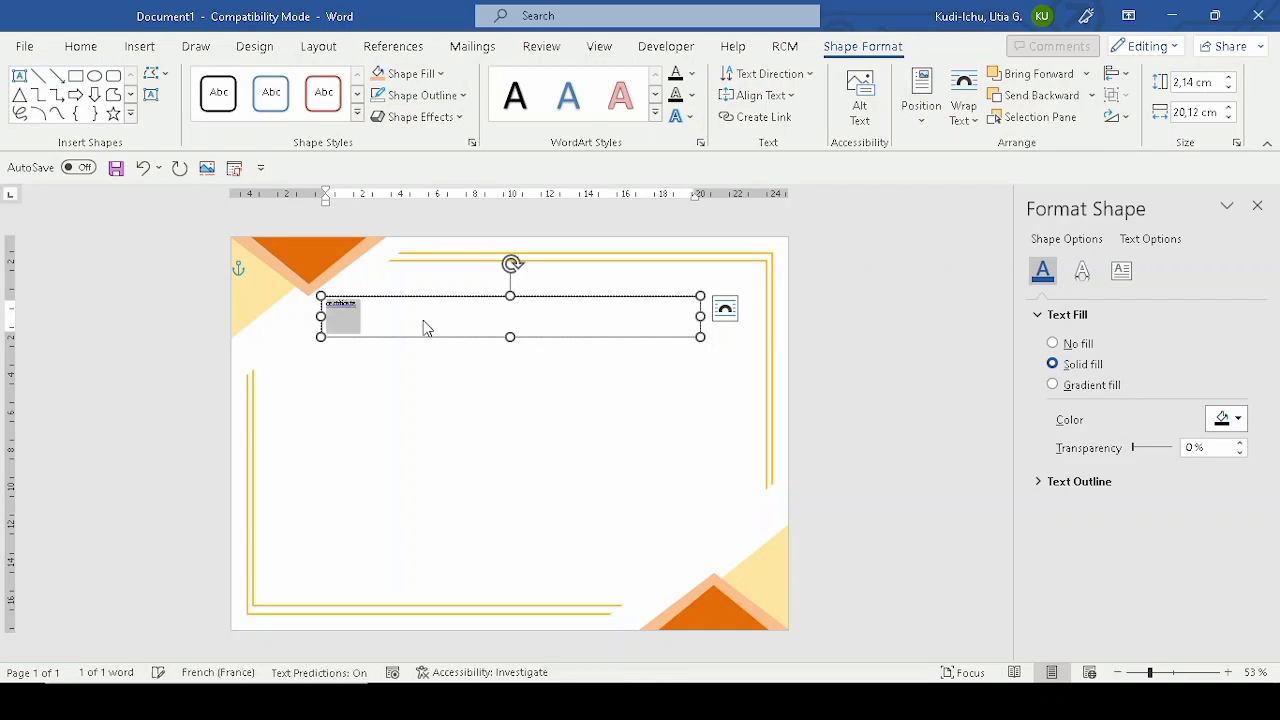
pyautogui.click(82, 50)
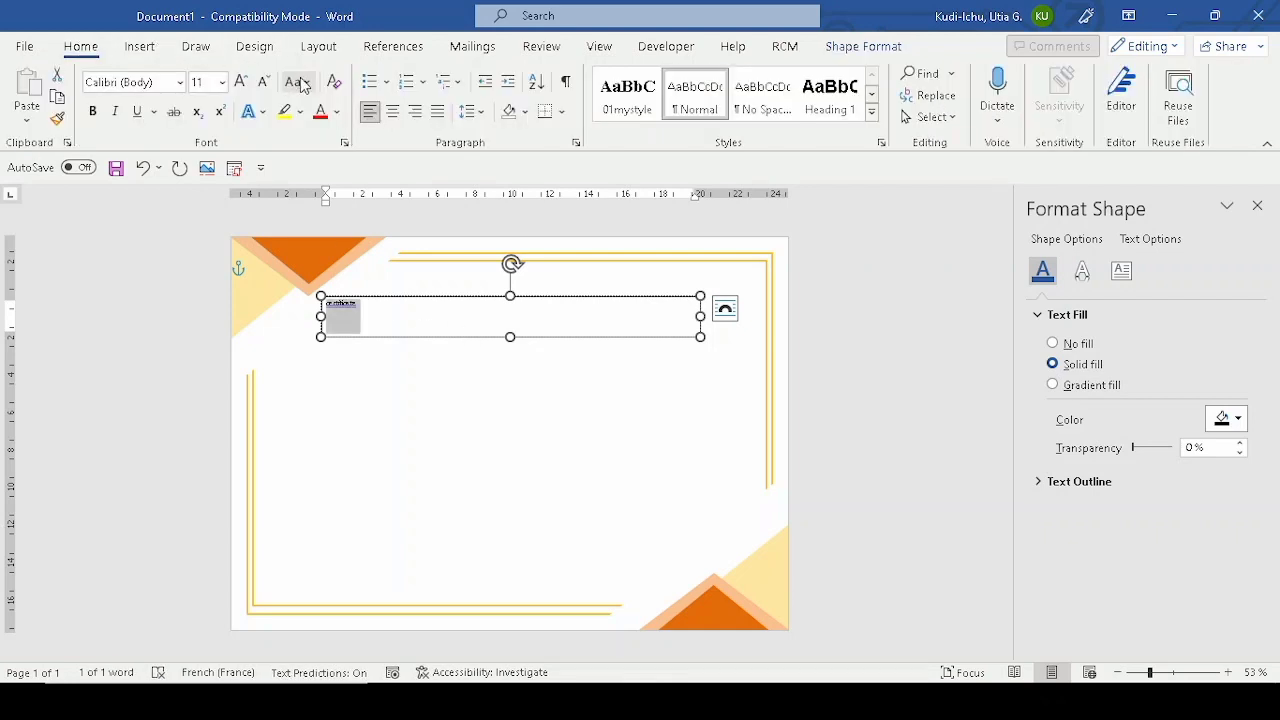
pyautogui.click(241, 82)
pyautogui.click(241, 82)
pyautogui.click(241, 82)
pyautogui.click(241, 82)
pyautogui.click(241, 82)
pyautogui.click(241, 82)
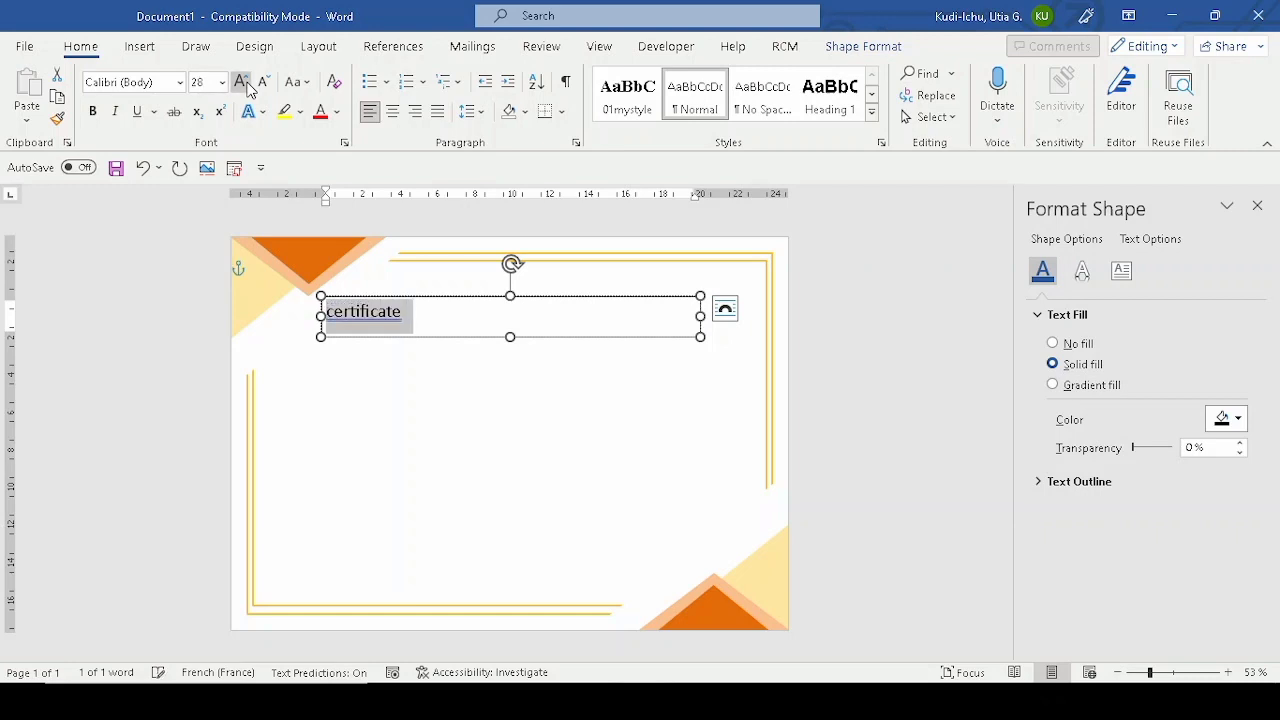
pyautogui.click(241, 82)
pyautogui.click(241, 82)
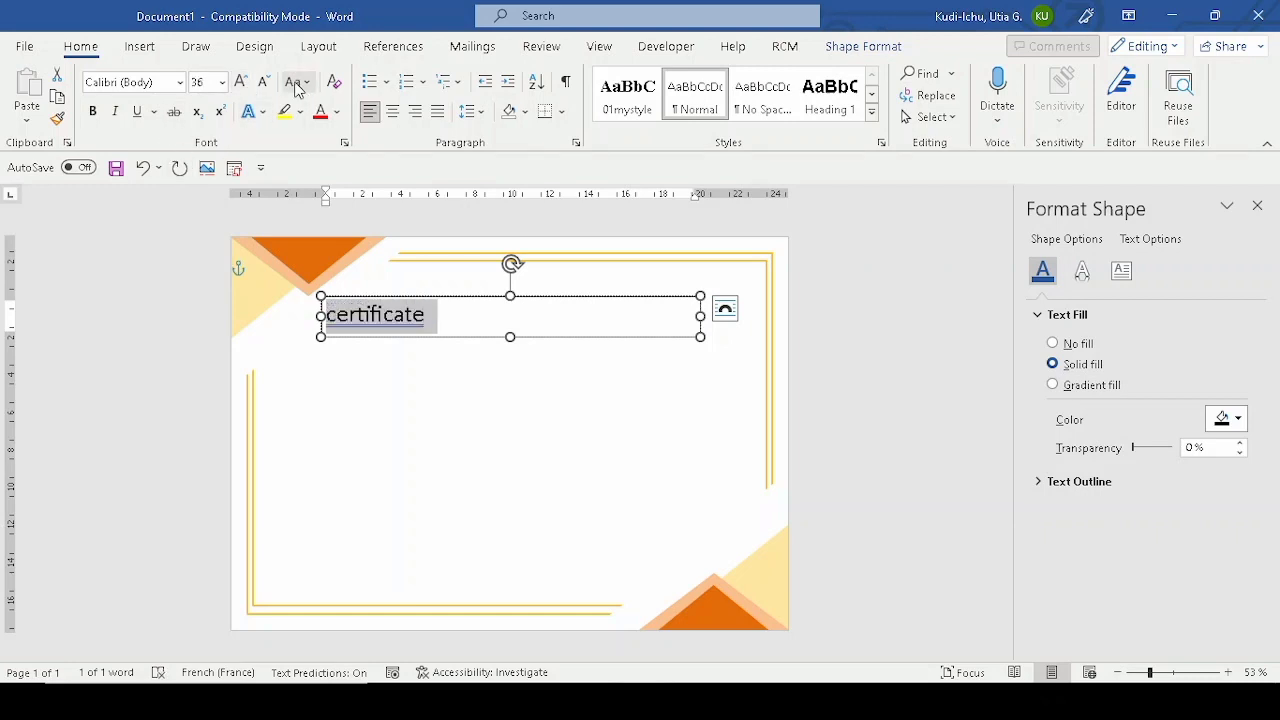
pyautogui.click(224, 82)
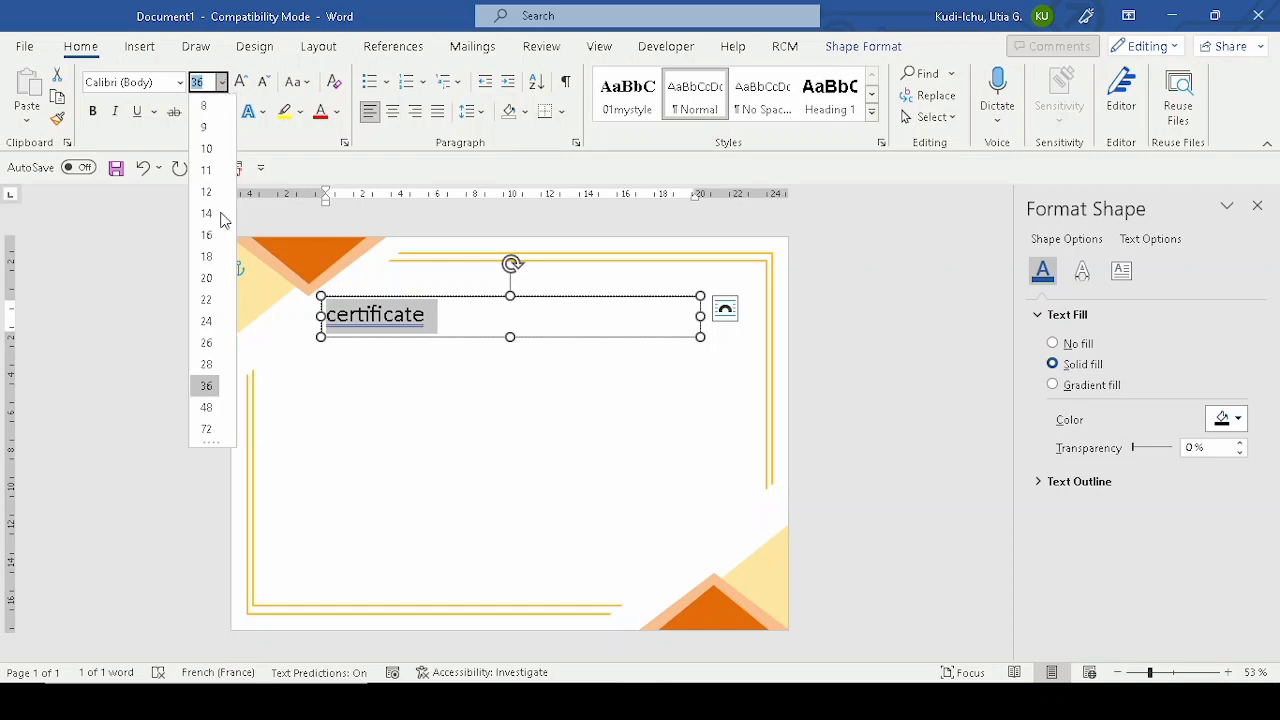
pyautogui.click(206, 429)
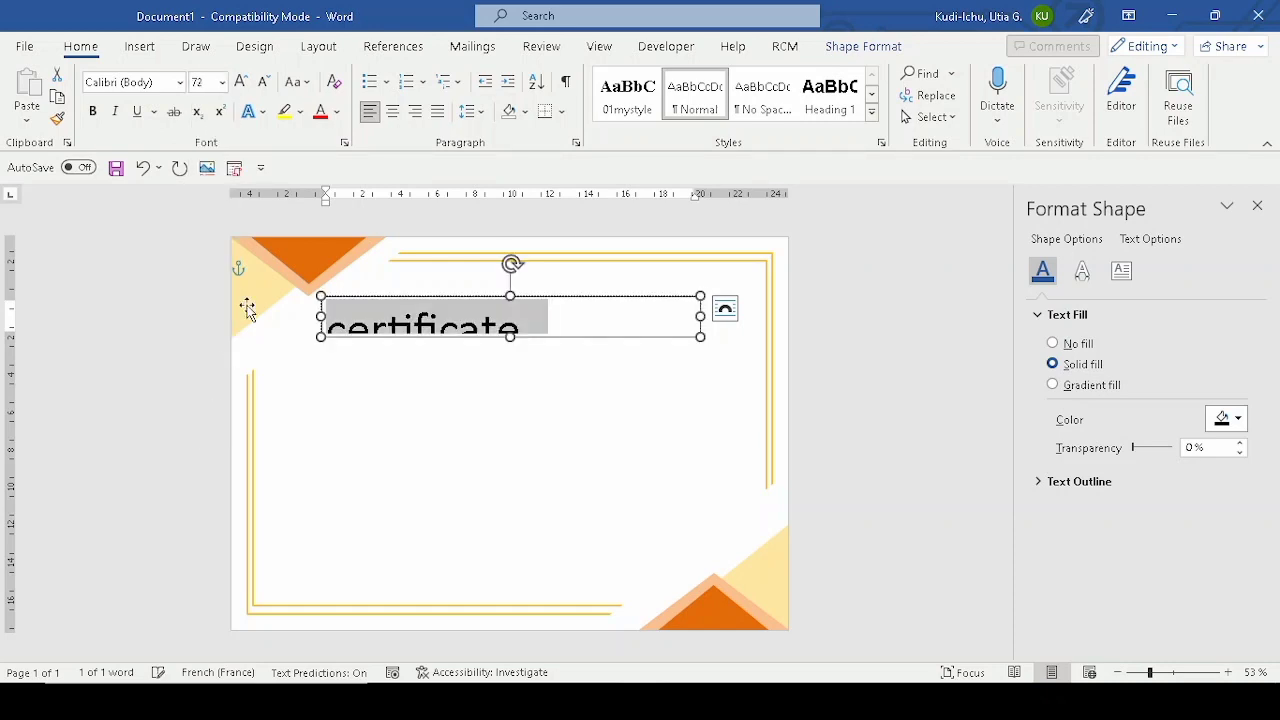
# Change the title text's font to Arial Black and its case to UPPERCASE
pyautogui.click(181, 86)
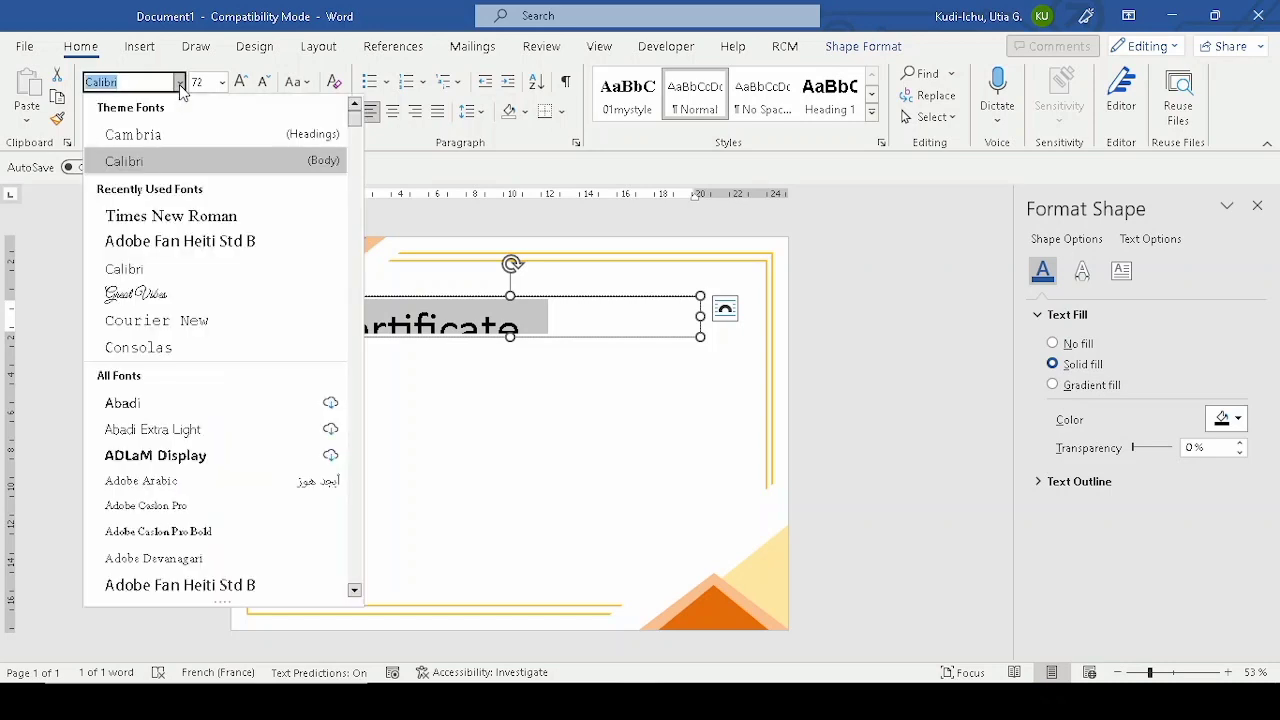
pyautogui.write('Arial')
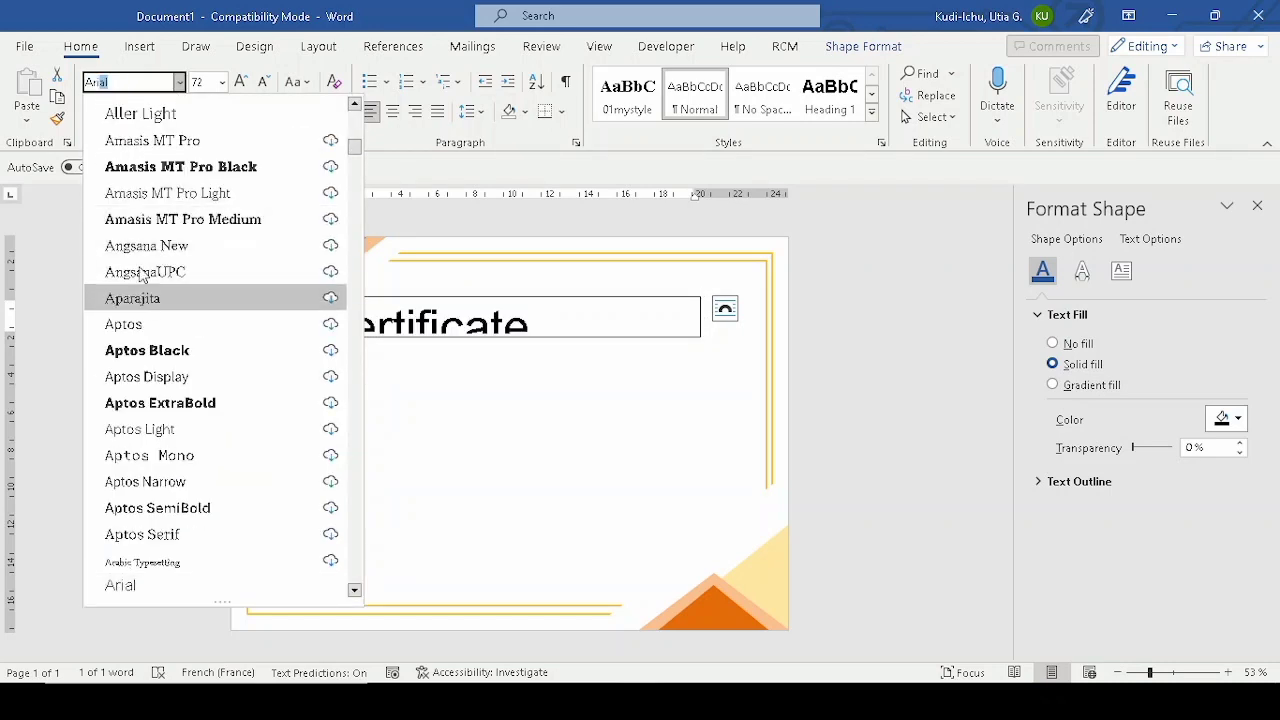
pyautogui.press('Down')
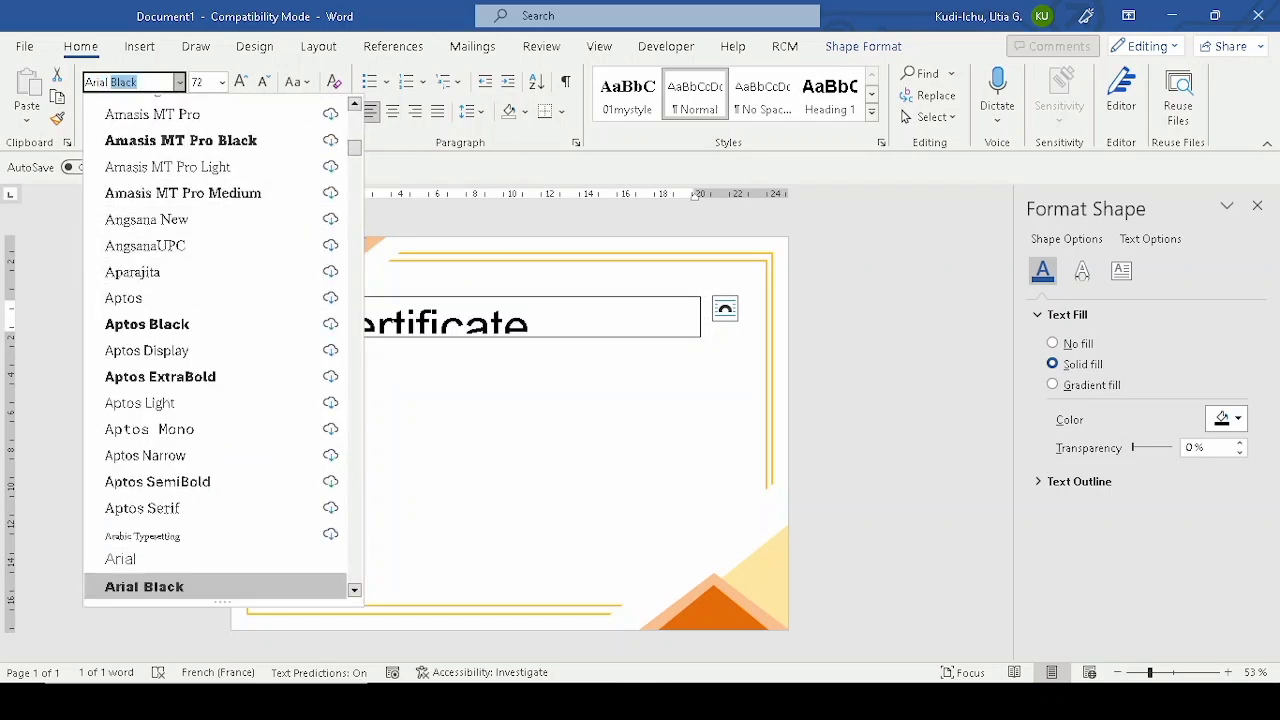
pyautogui.press('Return')
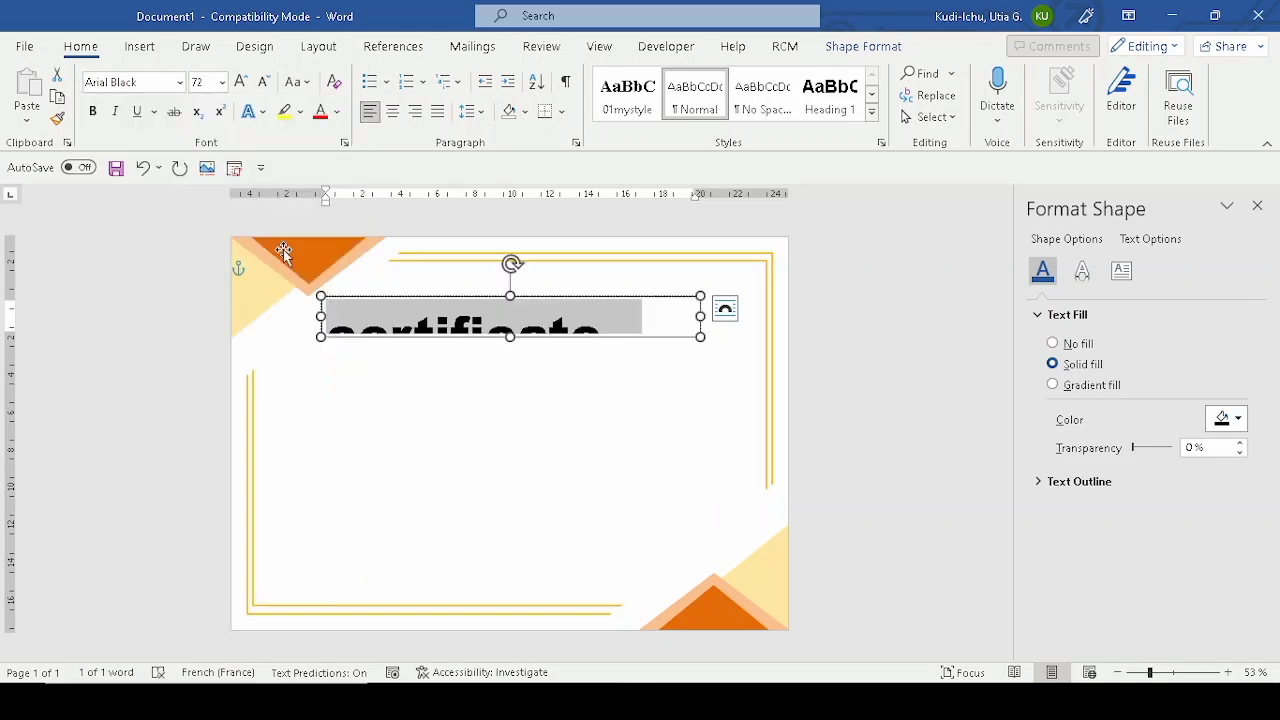
pyautogui.click(303, 84)
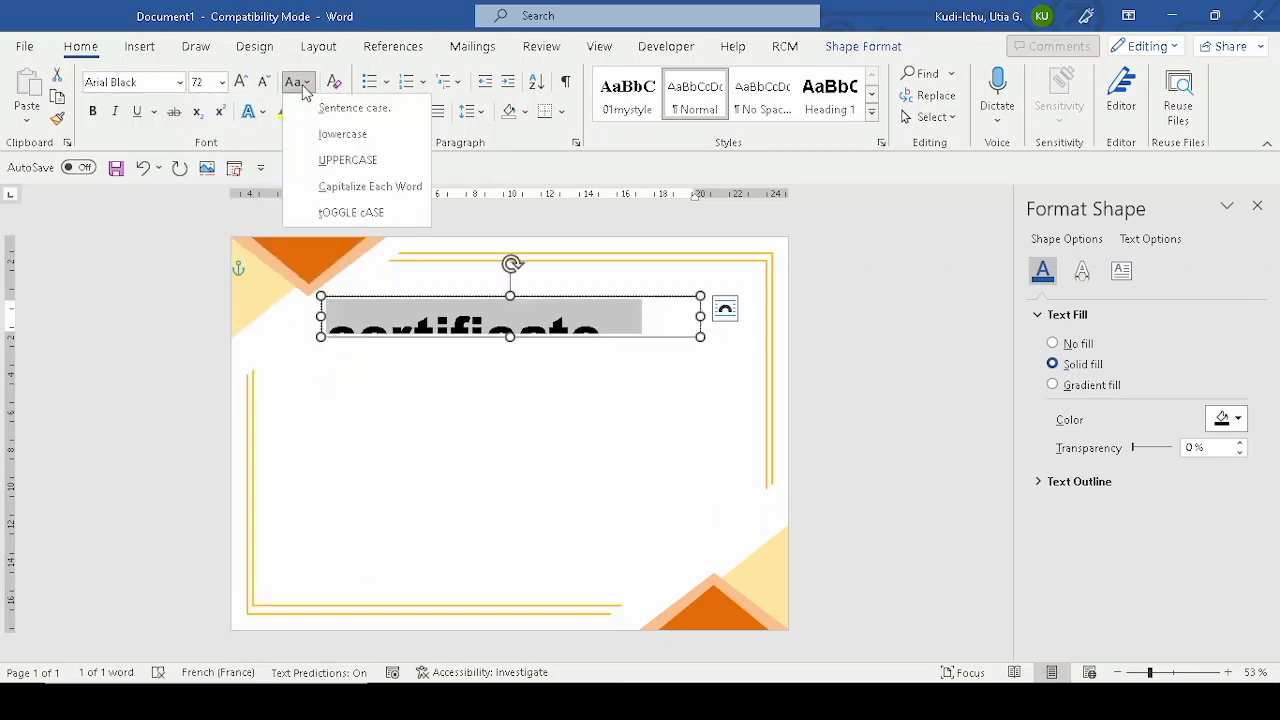
pyautogui.click(340, 160)
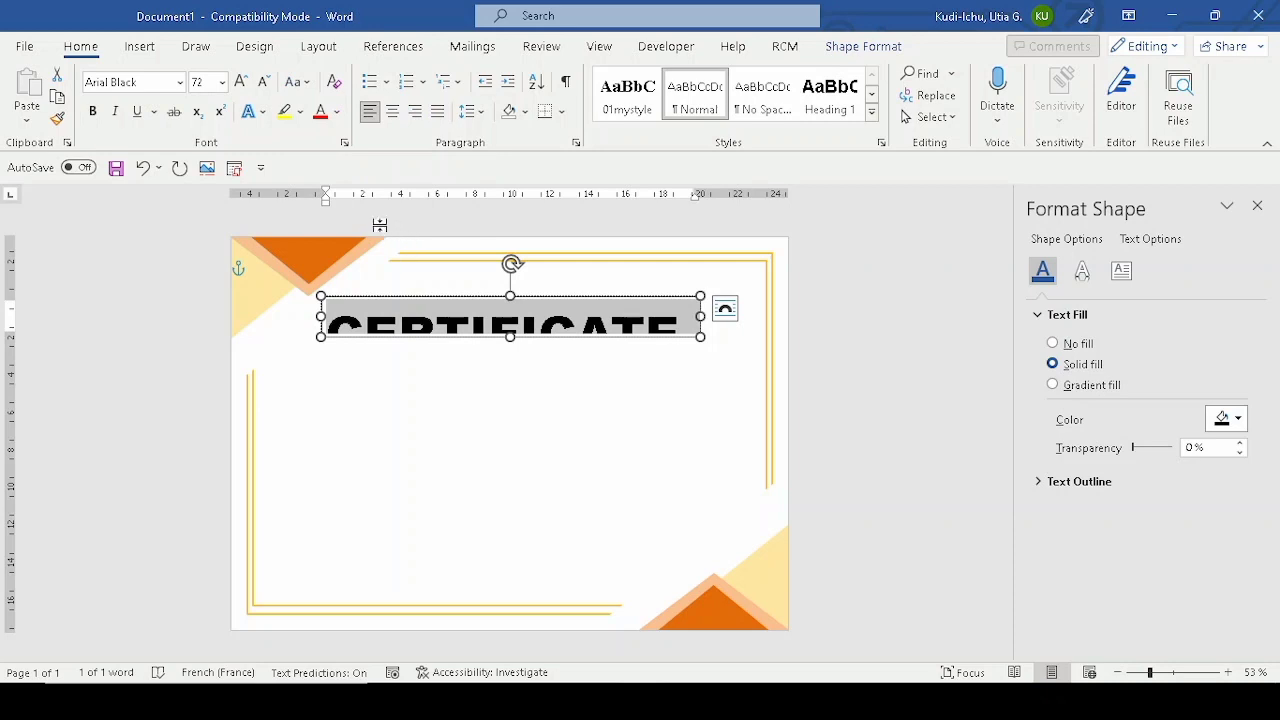
# Open the font color choices for the CERTIFICATE title
pyautogui.click(338, 114)
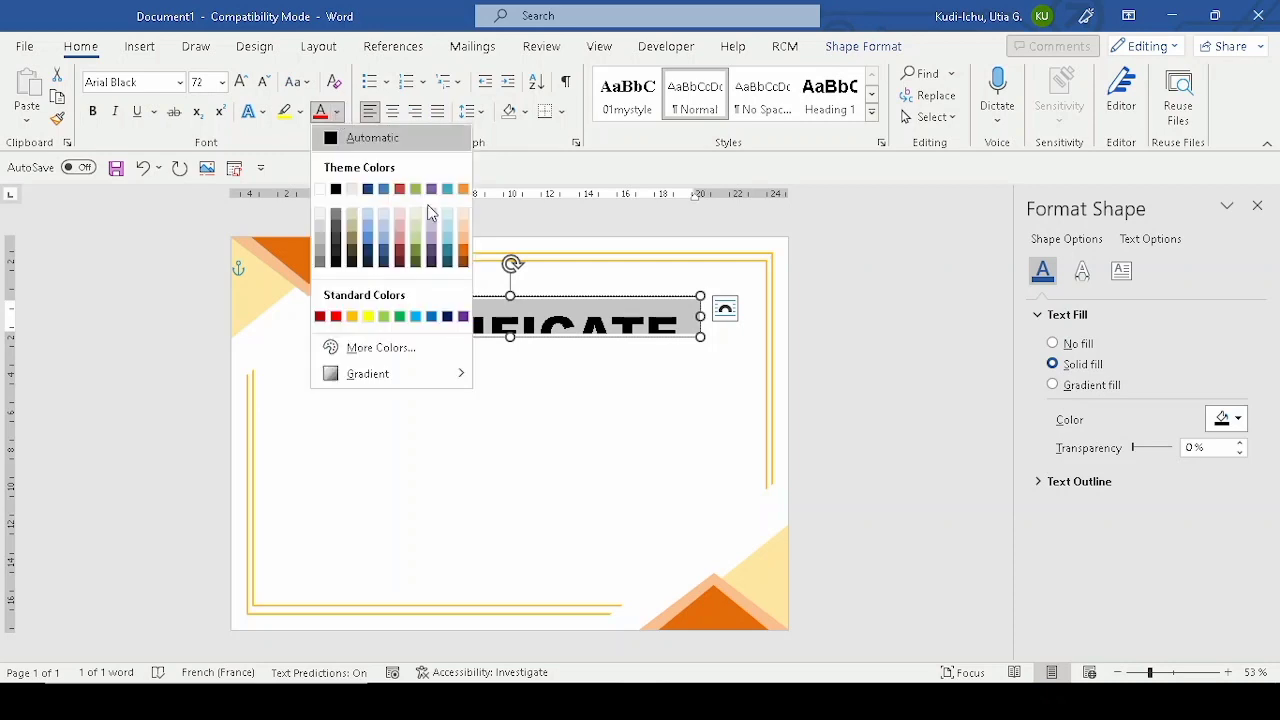